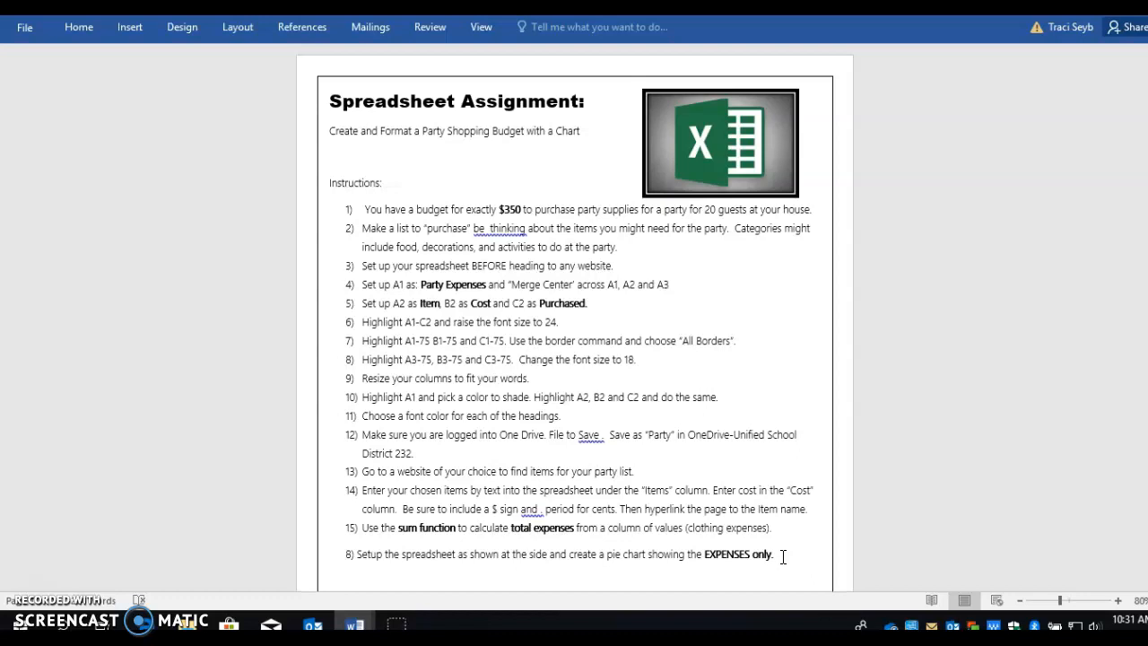
Highlight instruction 1, then delete the extra space between "be" and "thinking" in instruction 2.
click(793, 554)
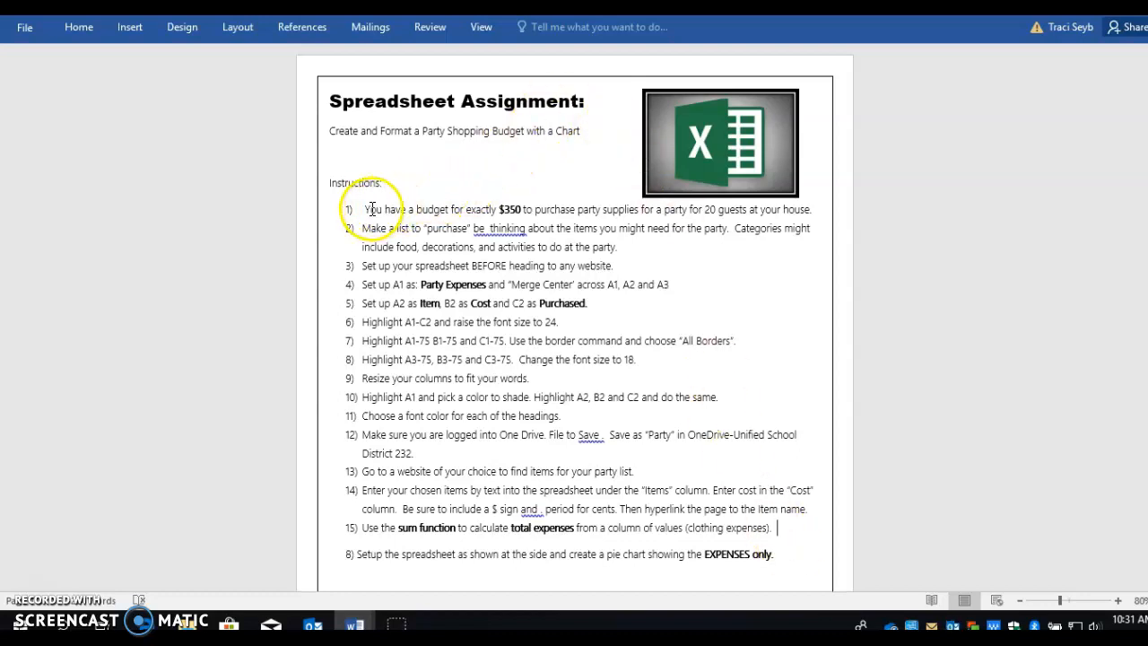
drag(365, 209, 811, 211)
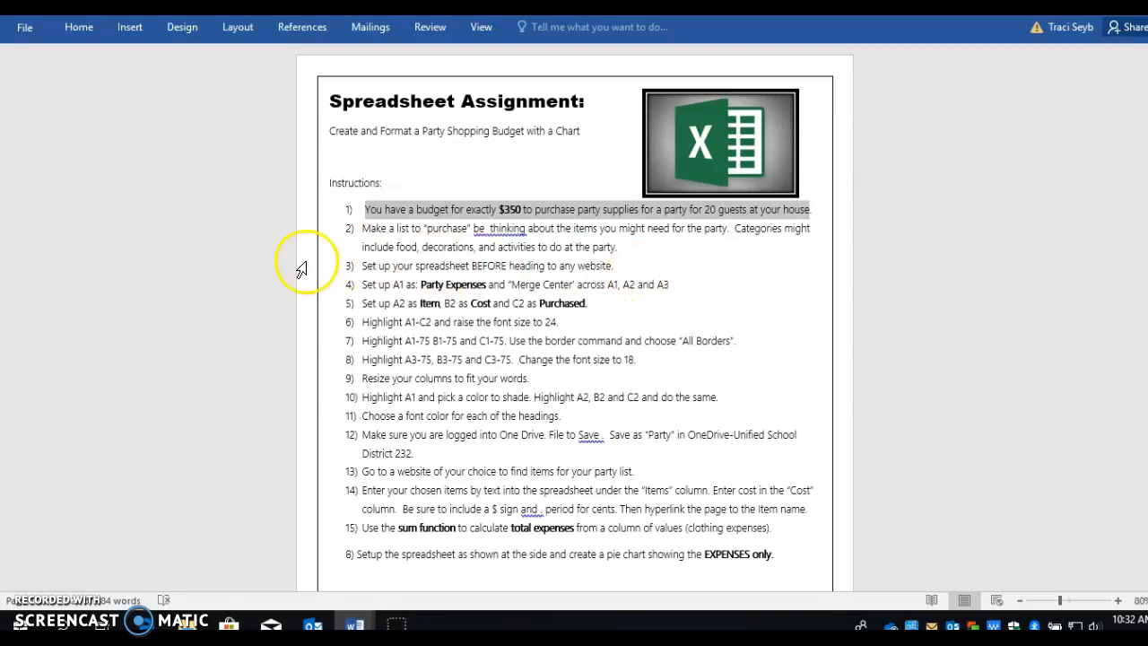
click(362, 230)
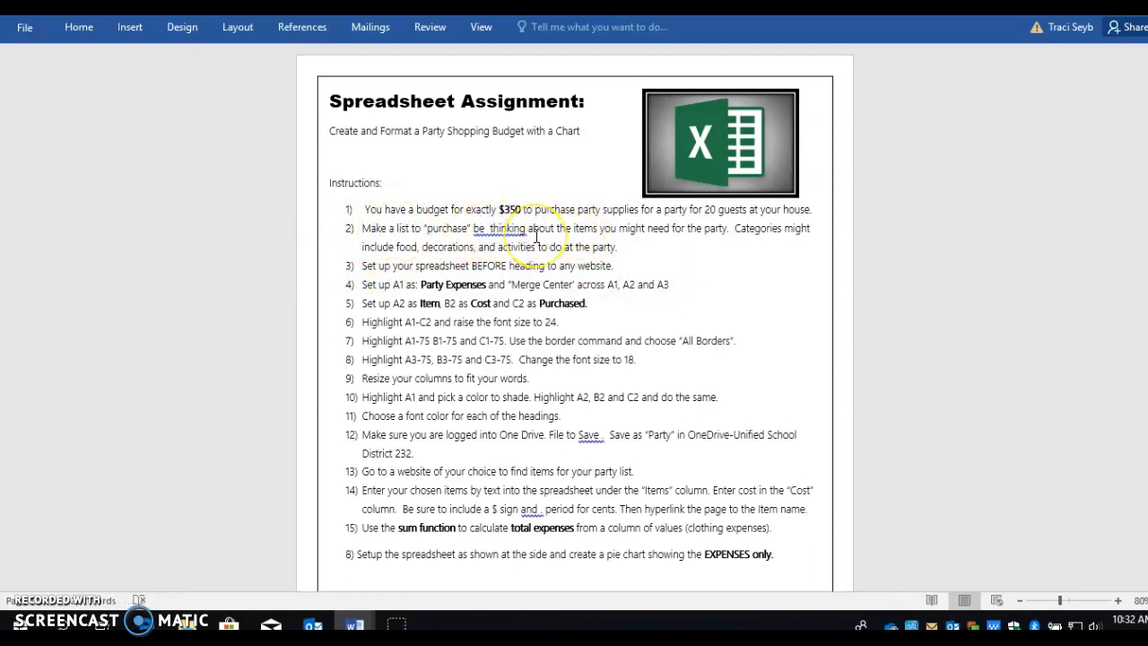
key(BackSpace)
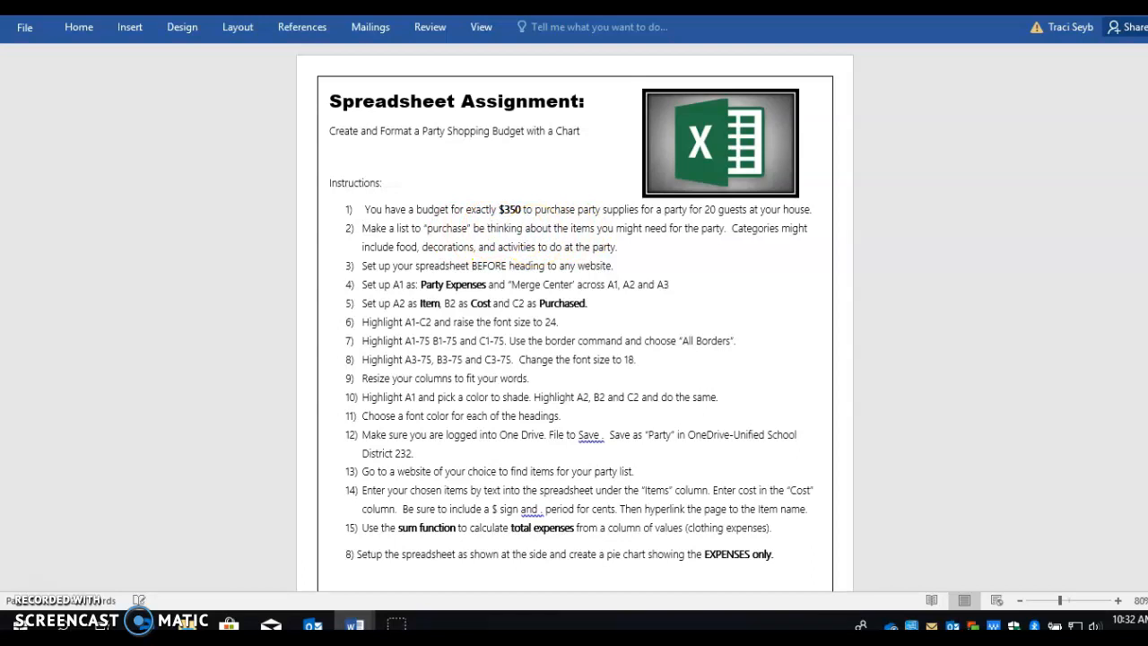
Add the text "Food:" on the blank page after the instructions and highlight instruction 3.
scroll(818, 473, down, 5)
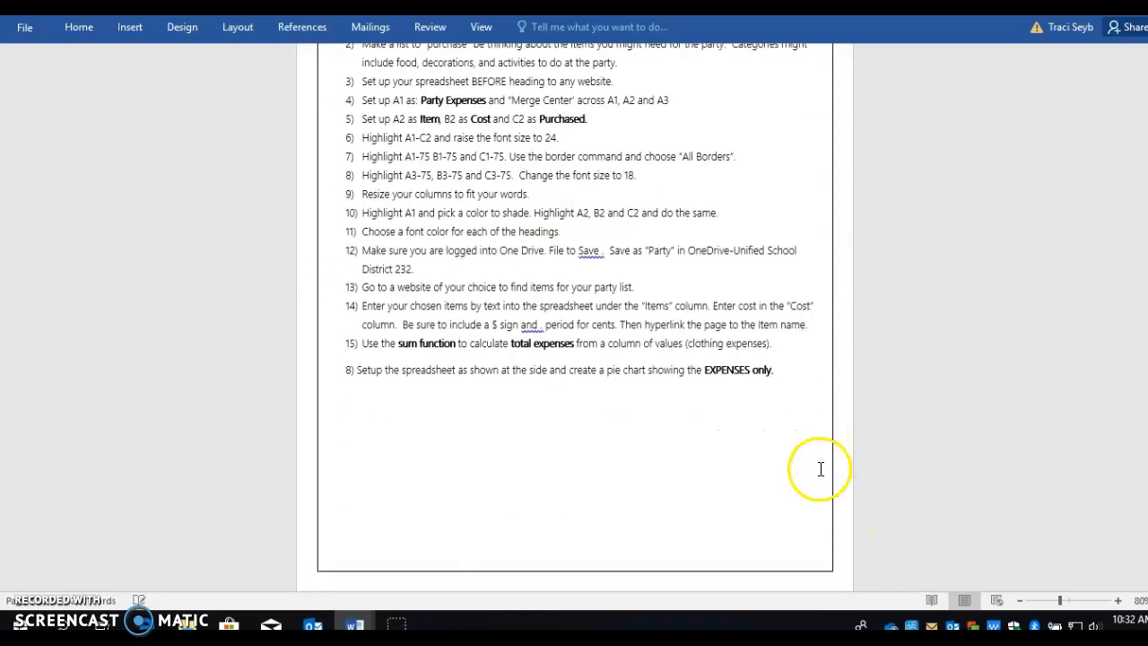
click(595, 421)
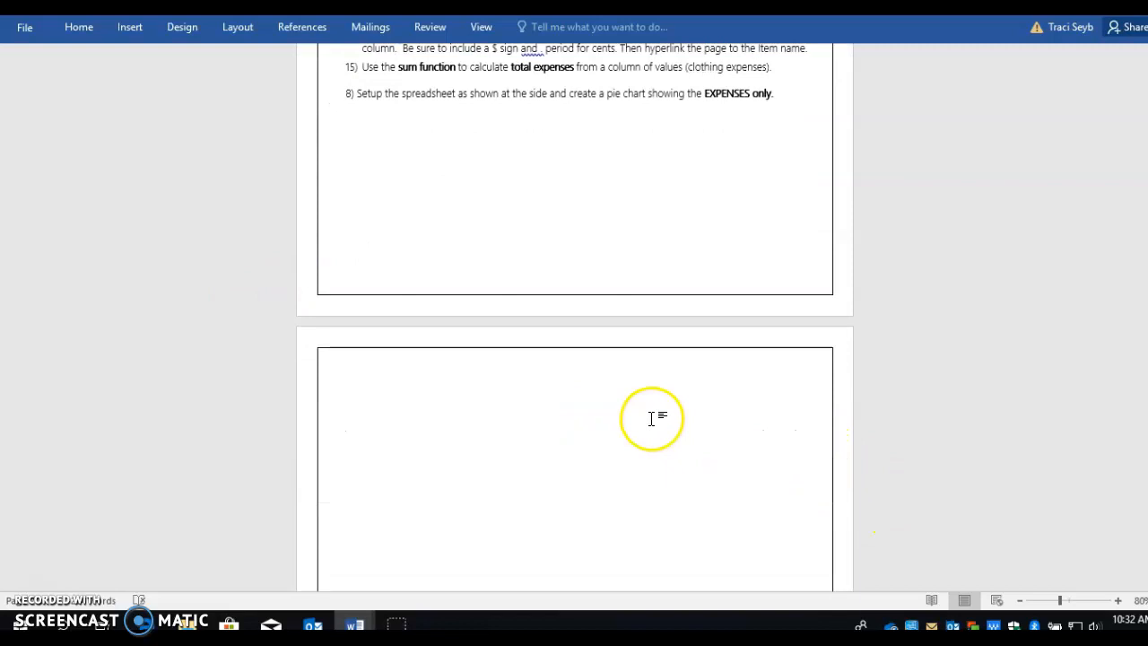
text(Food:)
scroll(661, 413, up, 5)
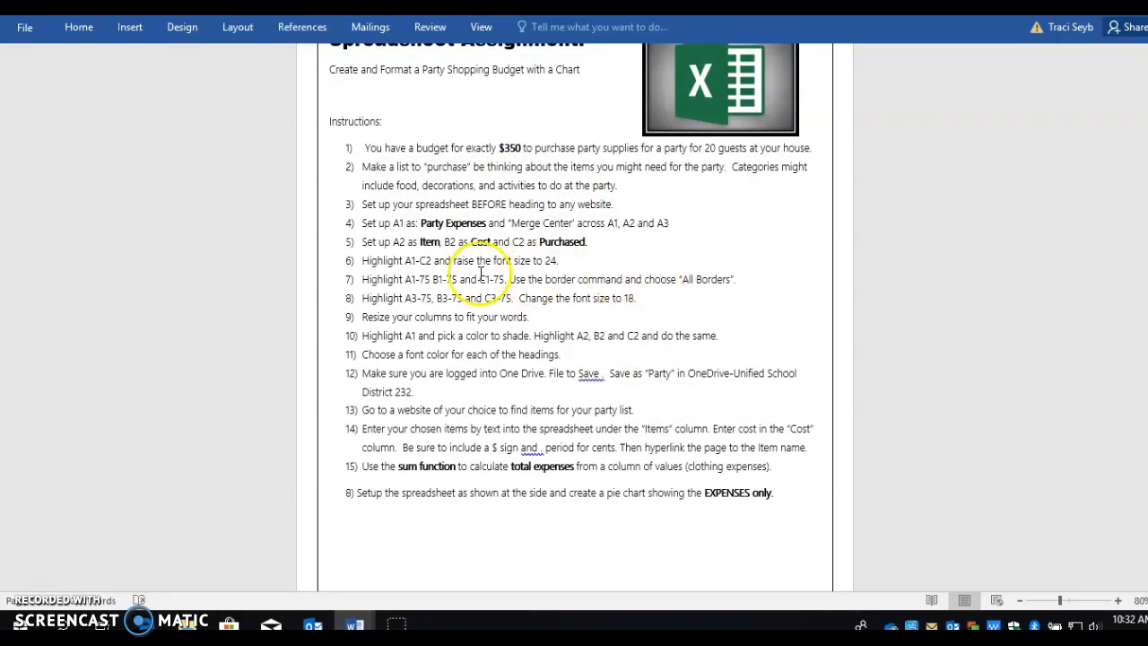
drag(626, 201, 354, 198)
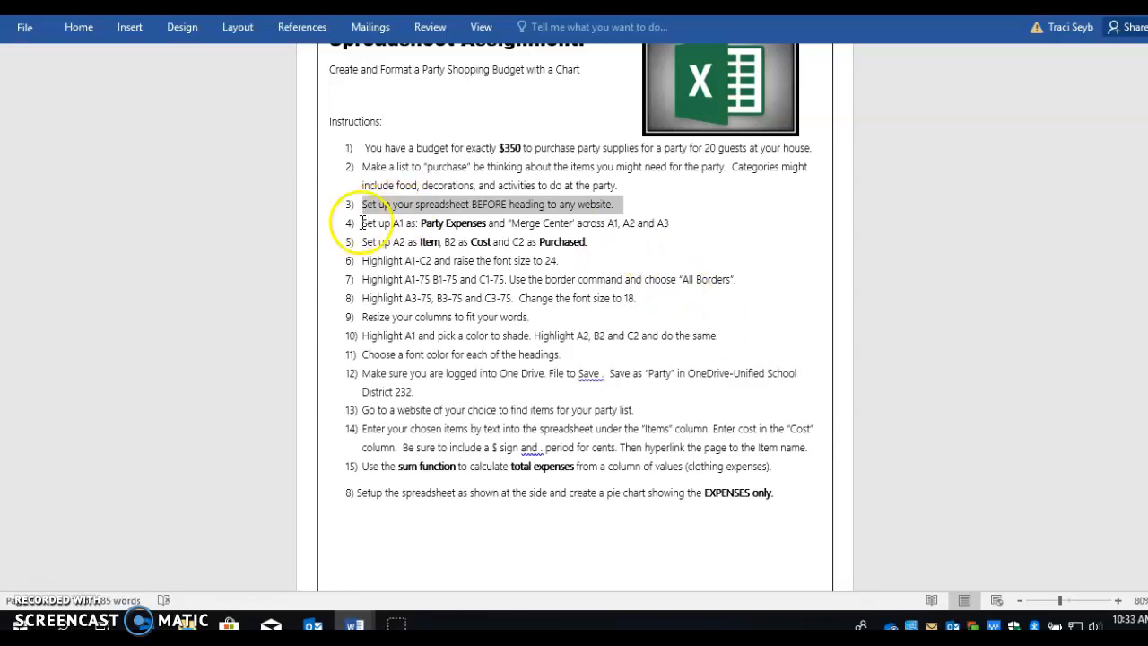
Switch to Excel and create a blank workbook.
click(20, 624)
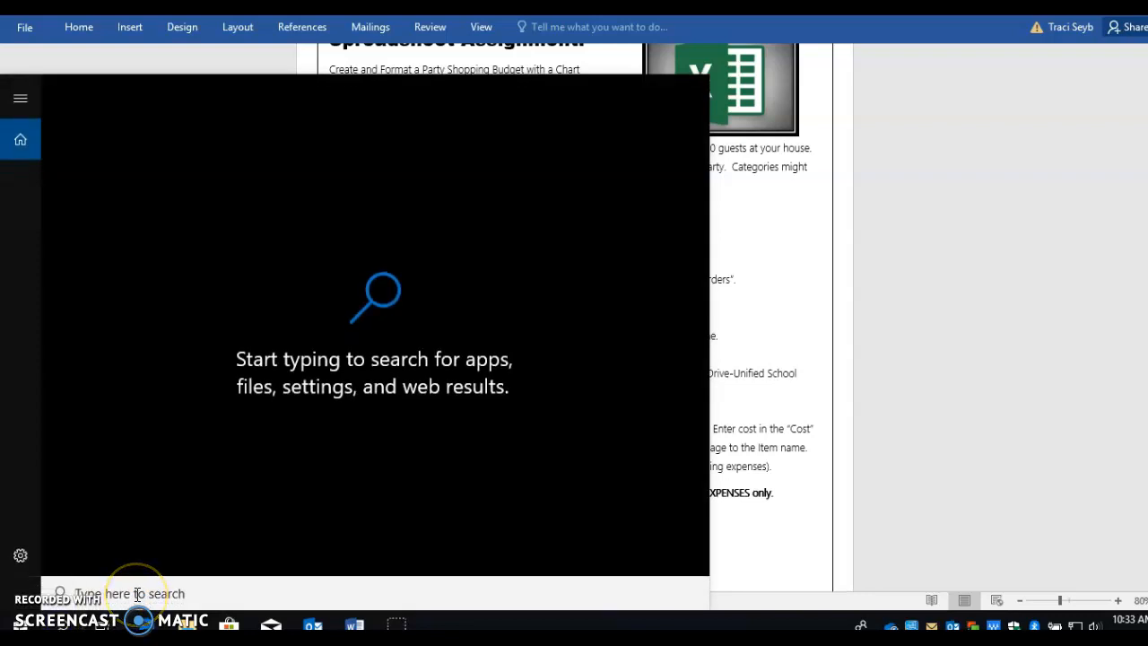
text(exc)
click(151, 199)
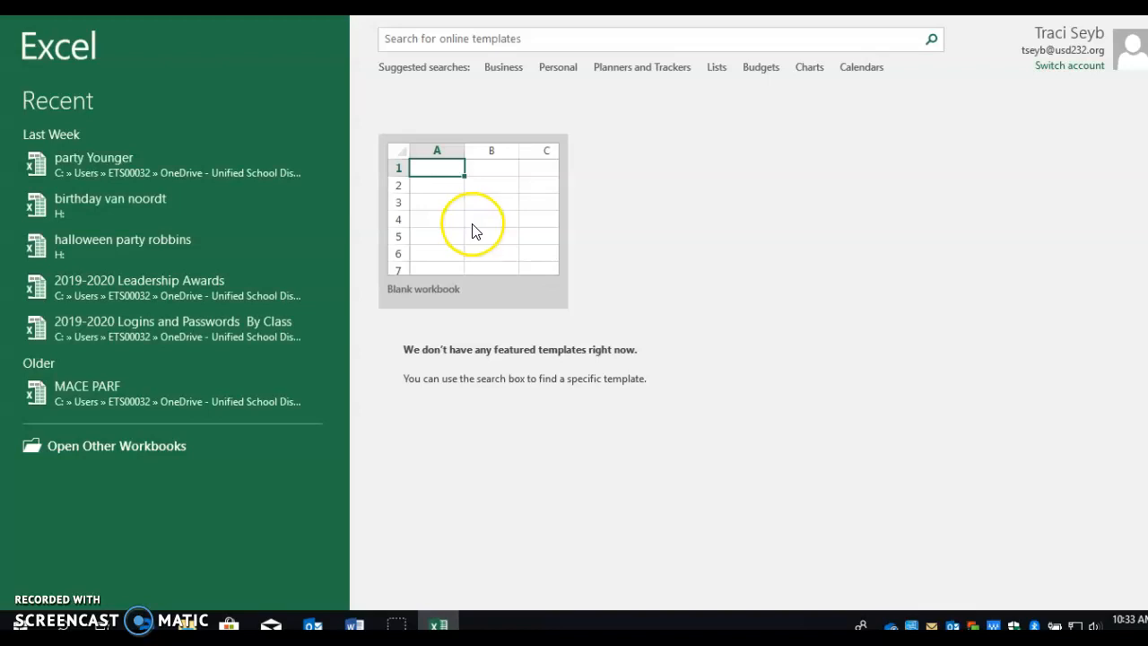
click(463, 229)
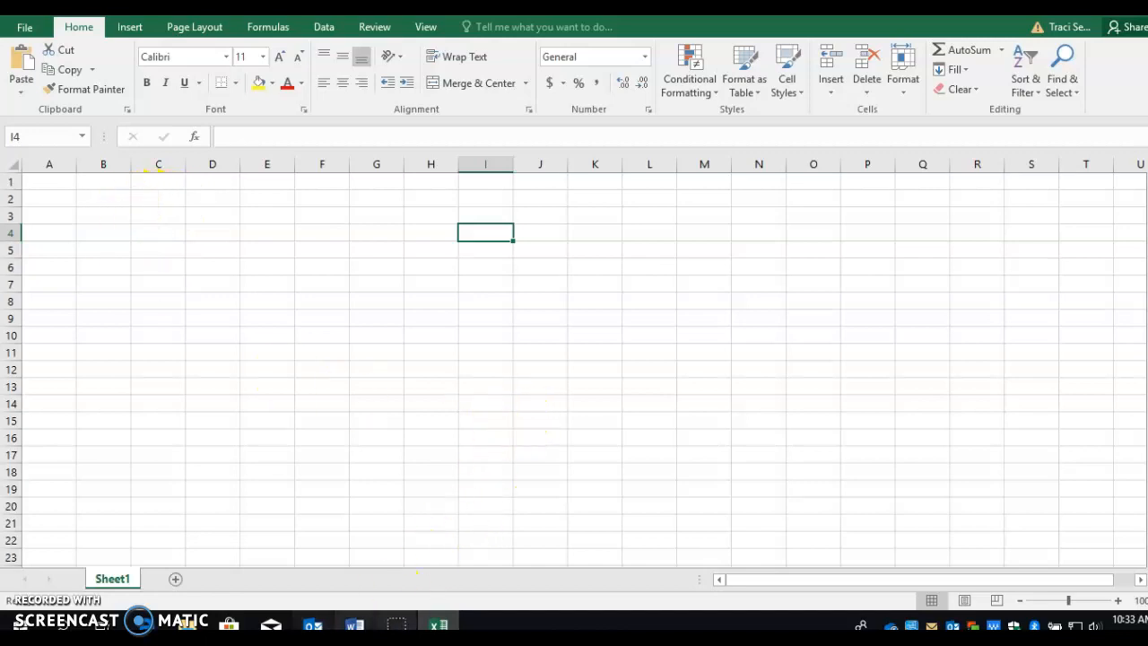
Arrange the workbook and the assignment document side by side, stretching both windows to full screen height.
drag(718, 7, 2, 3)
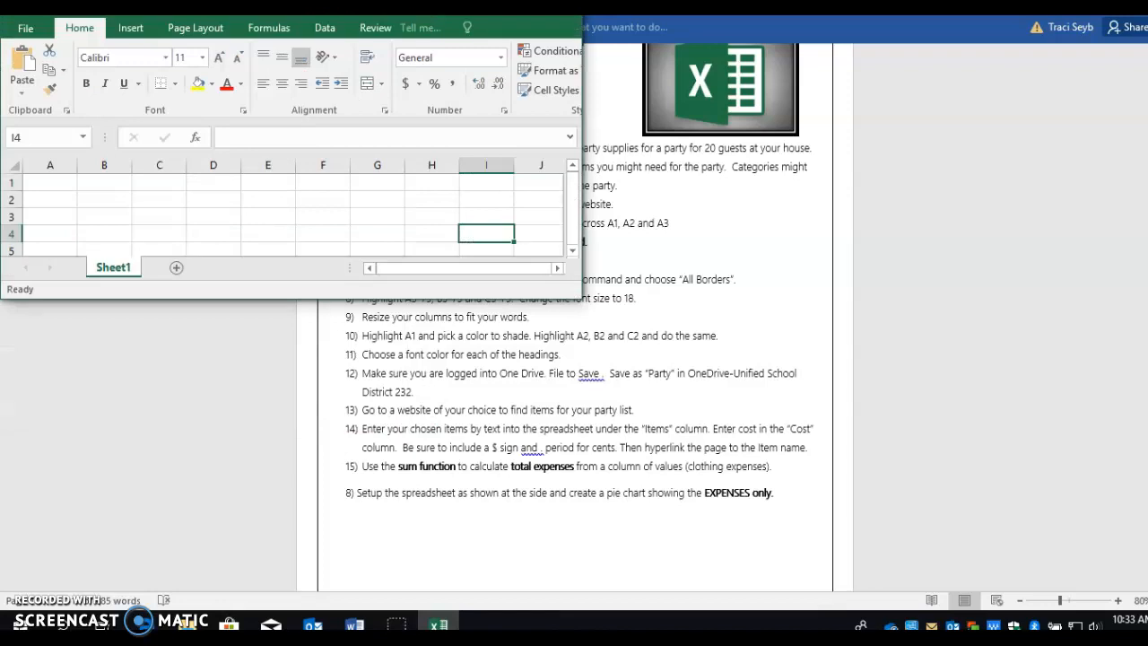
drag(222, 301, 221, 615)
click(484, 6)
drag(484, 6, 1146, 3)
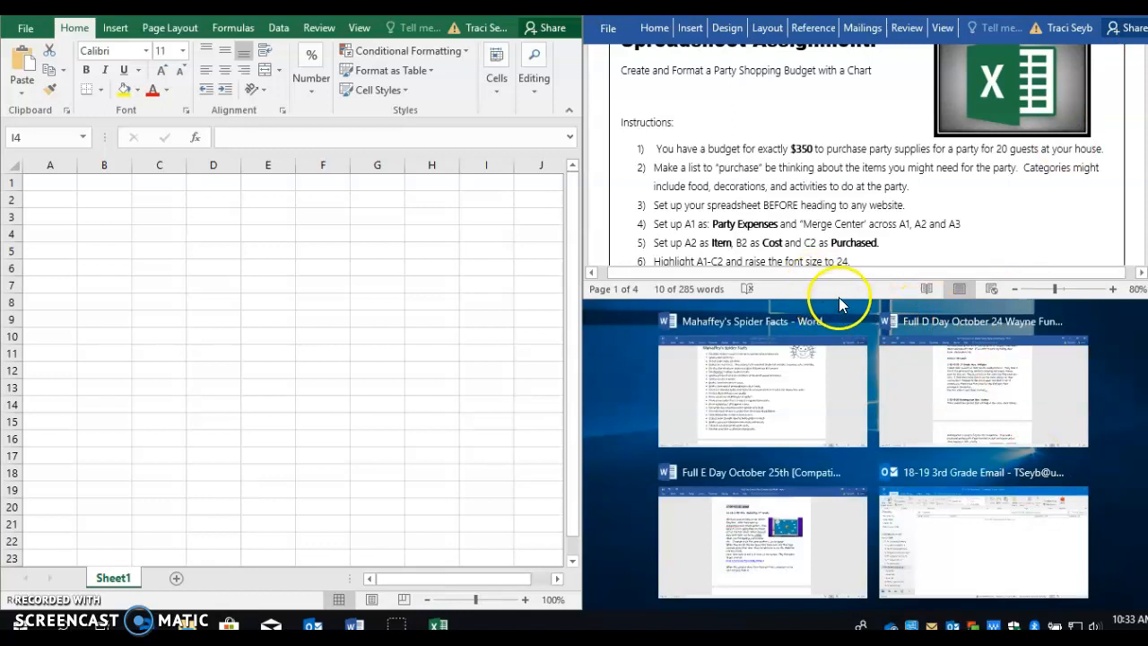
drag(838, 302, 796, 597)
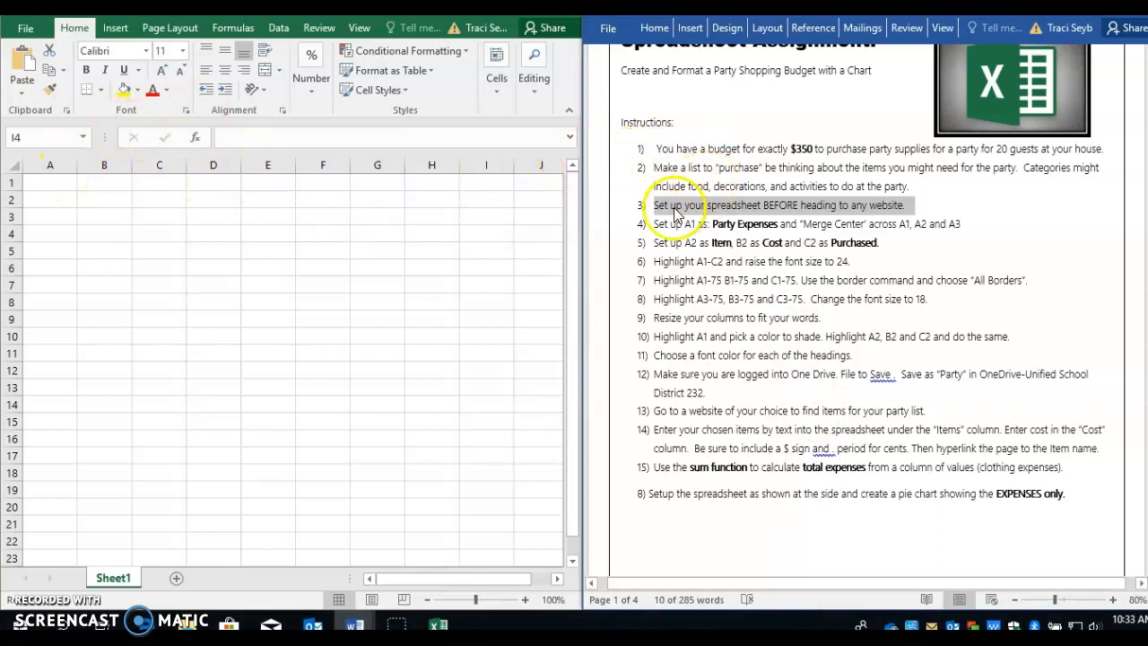
Highlight instruction 4 in the document and enter "Party Expenses" in cell A1 of the workbook.
drag(654, 223, 962, 223)
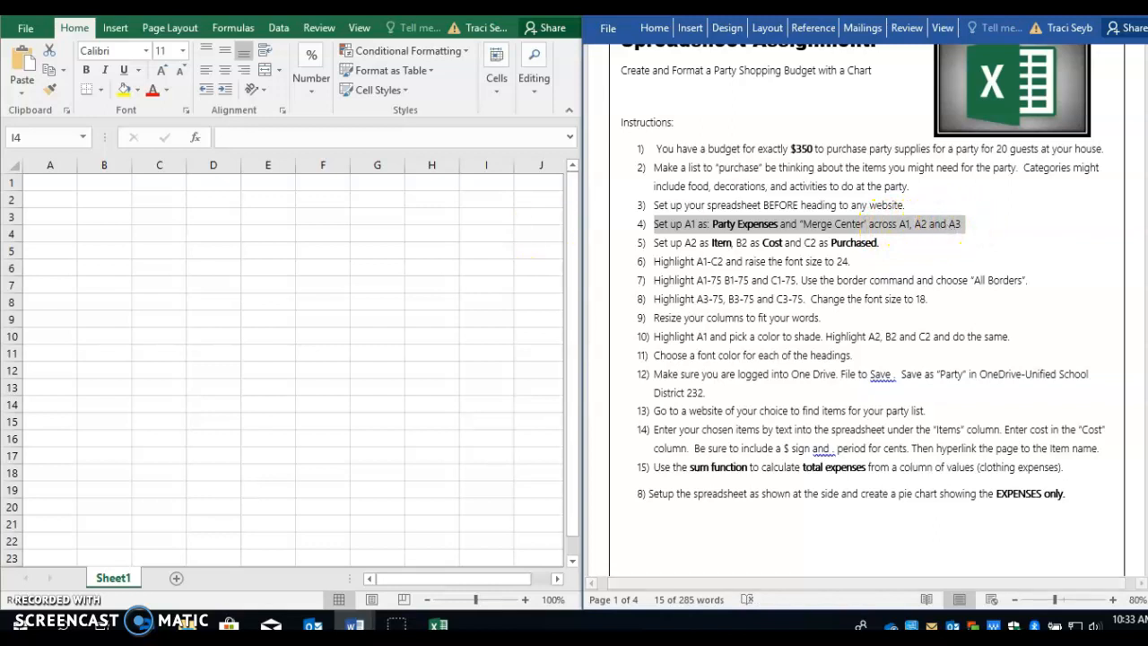
click(47, 174)
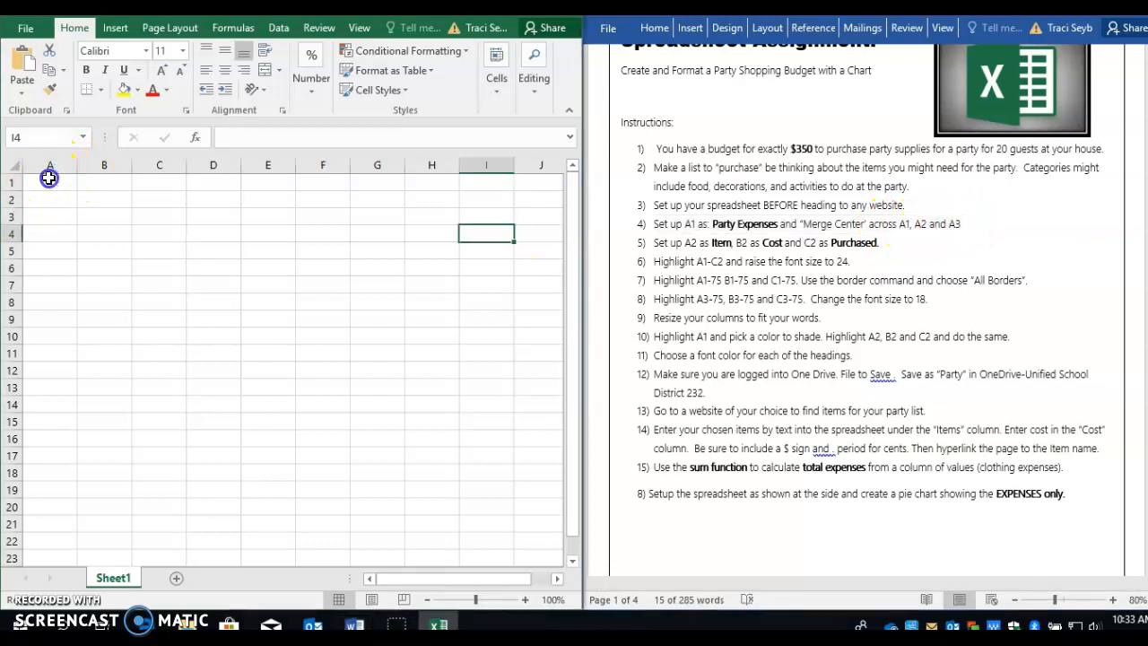
click(54, 176)
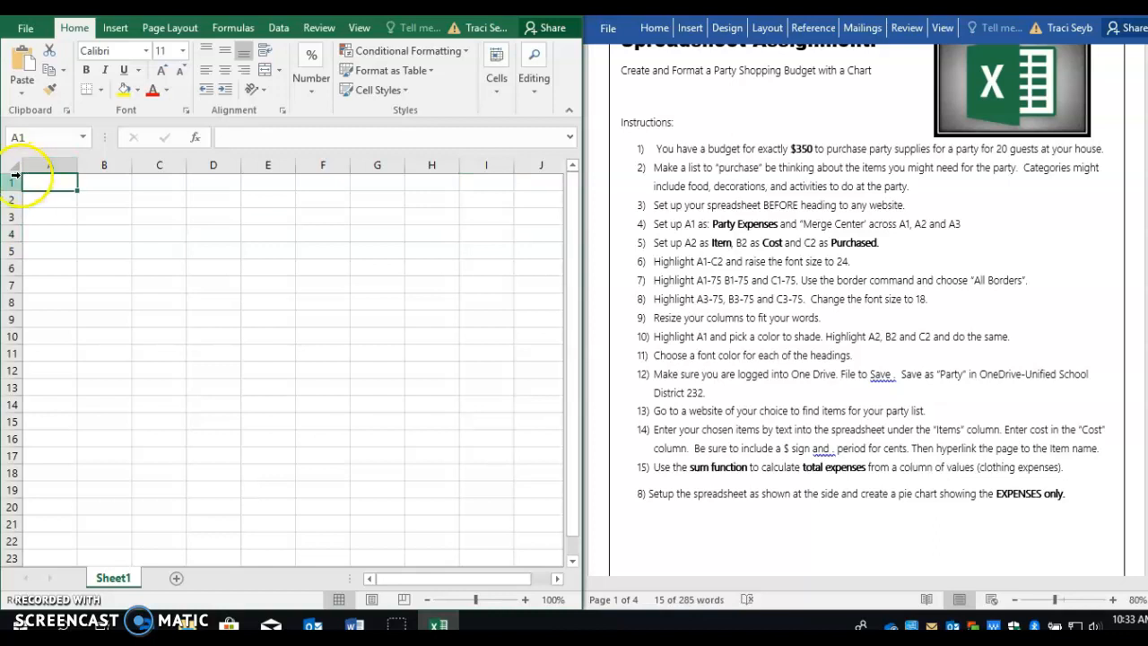
click(30, 139)
click(51, 179)
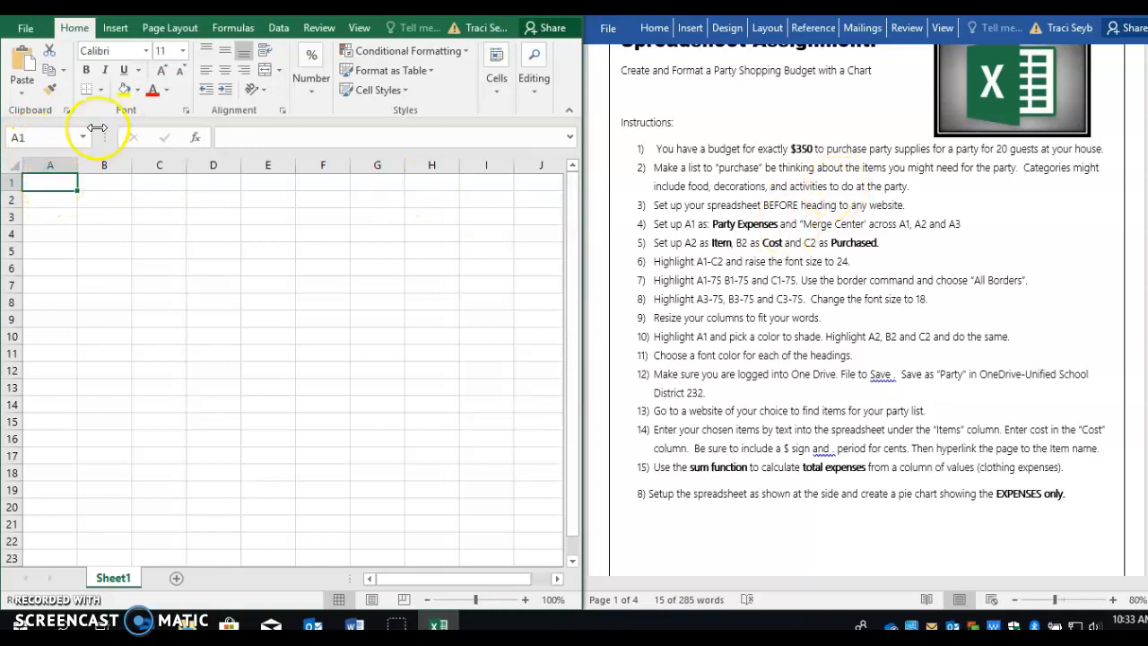
double_click(43, 185)
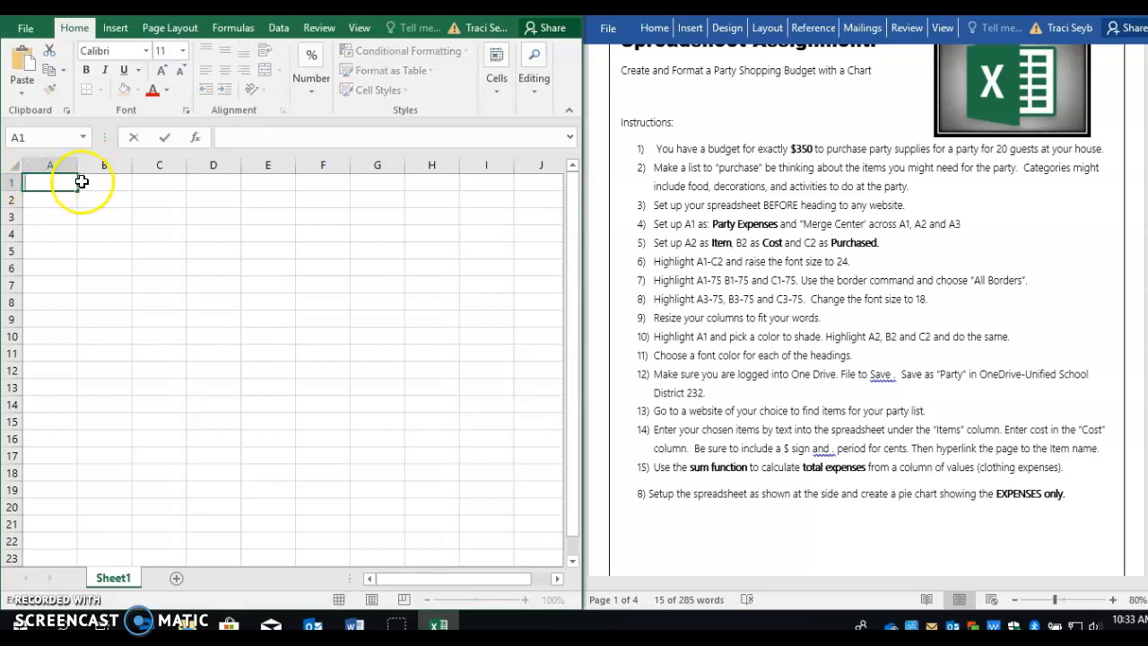
click(260, 139)
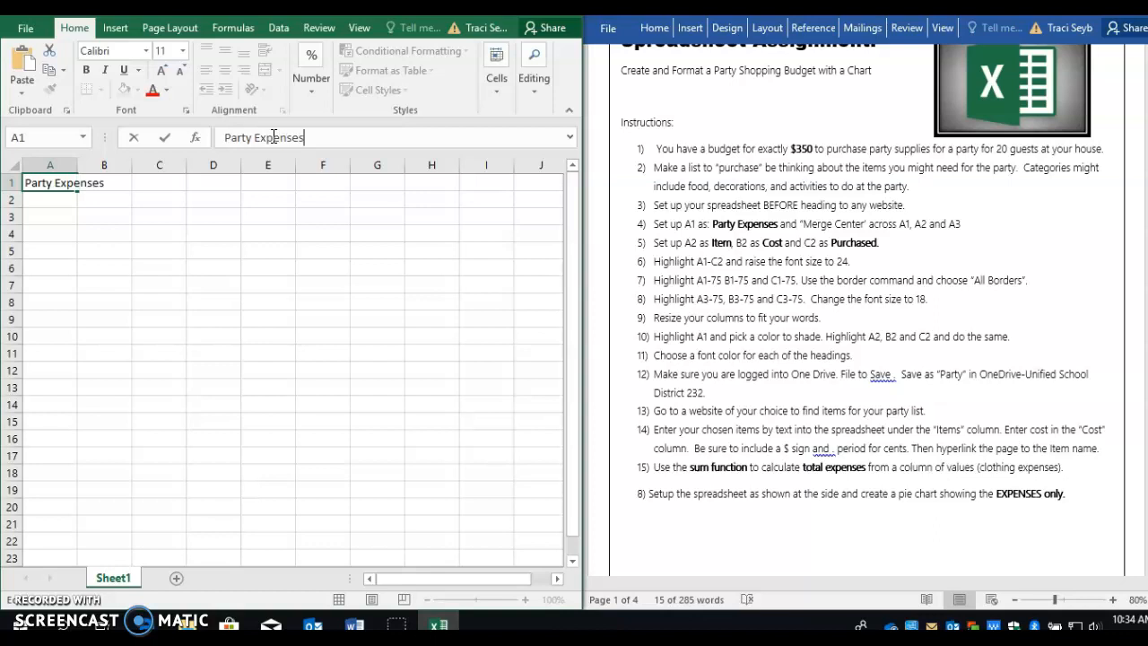
click(102, 216)
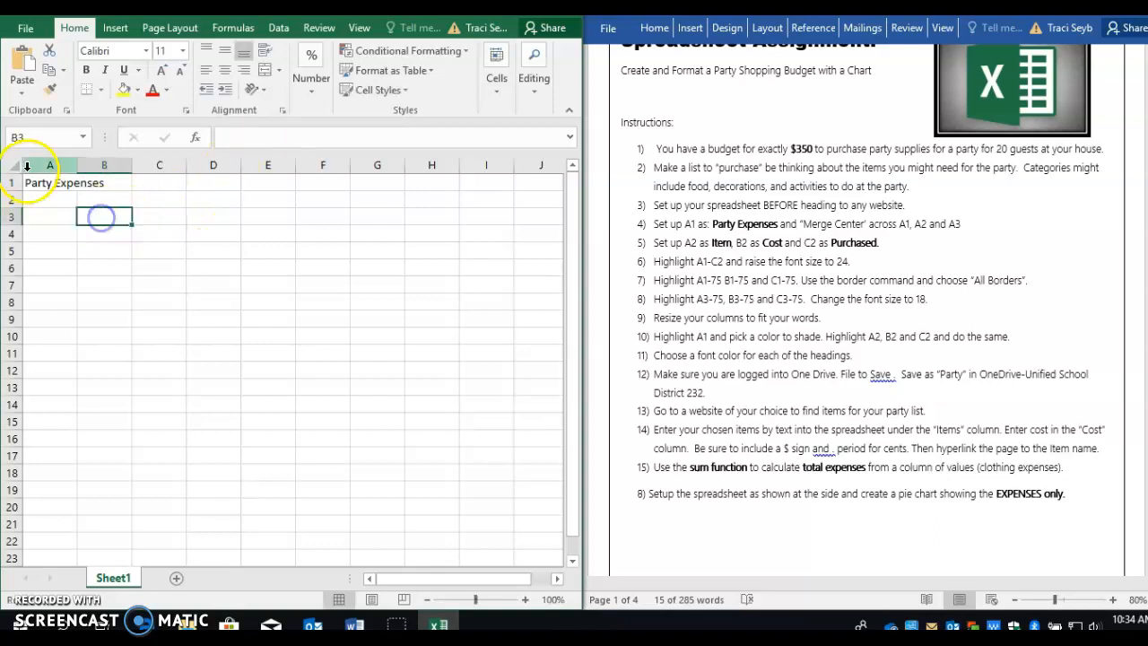
Enter the column headings "Item" in A2, "Cost" in B2 and "Purchased" in C2.
click(54, 198)
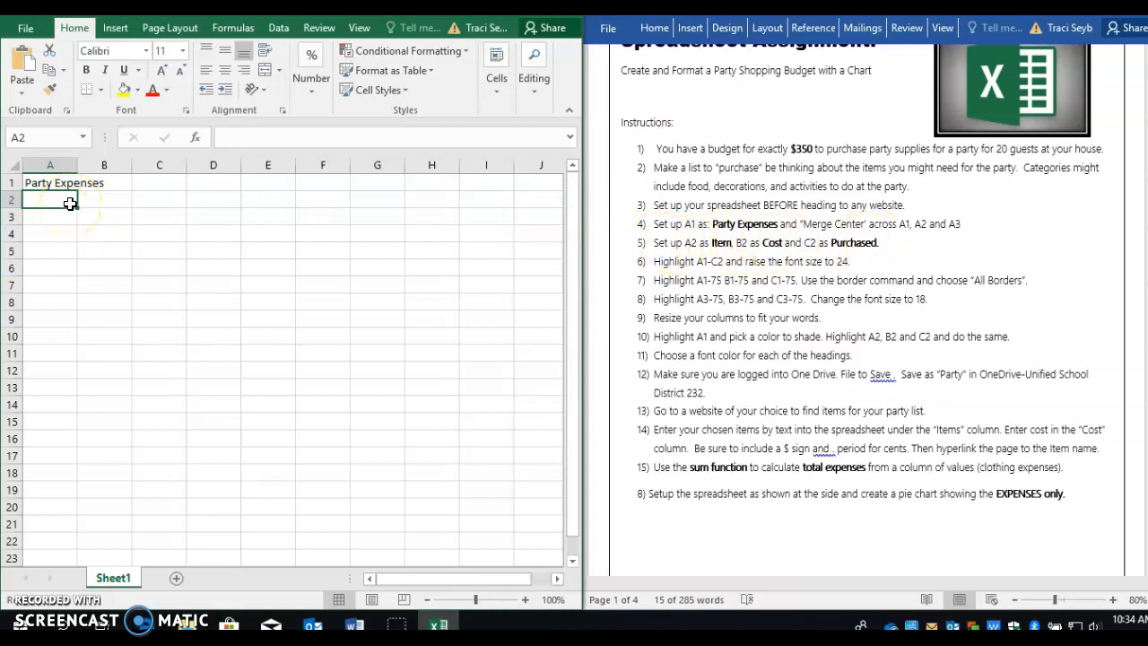
text(It)
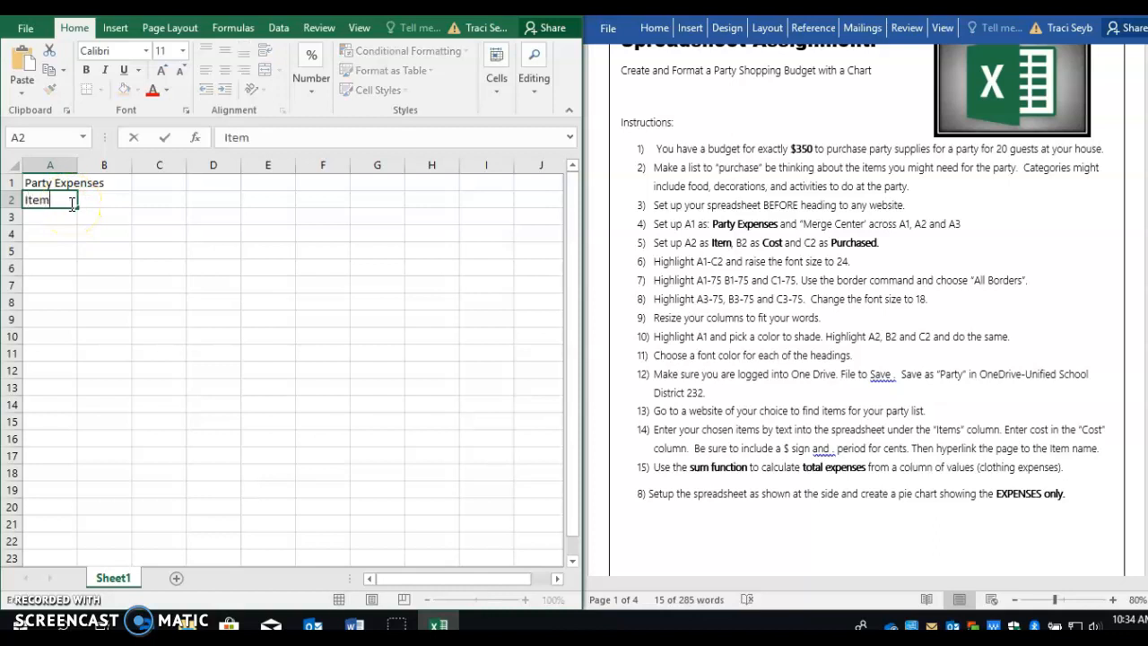
text(em)
key(Tab)
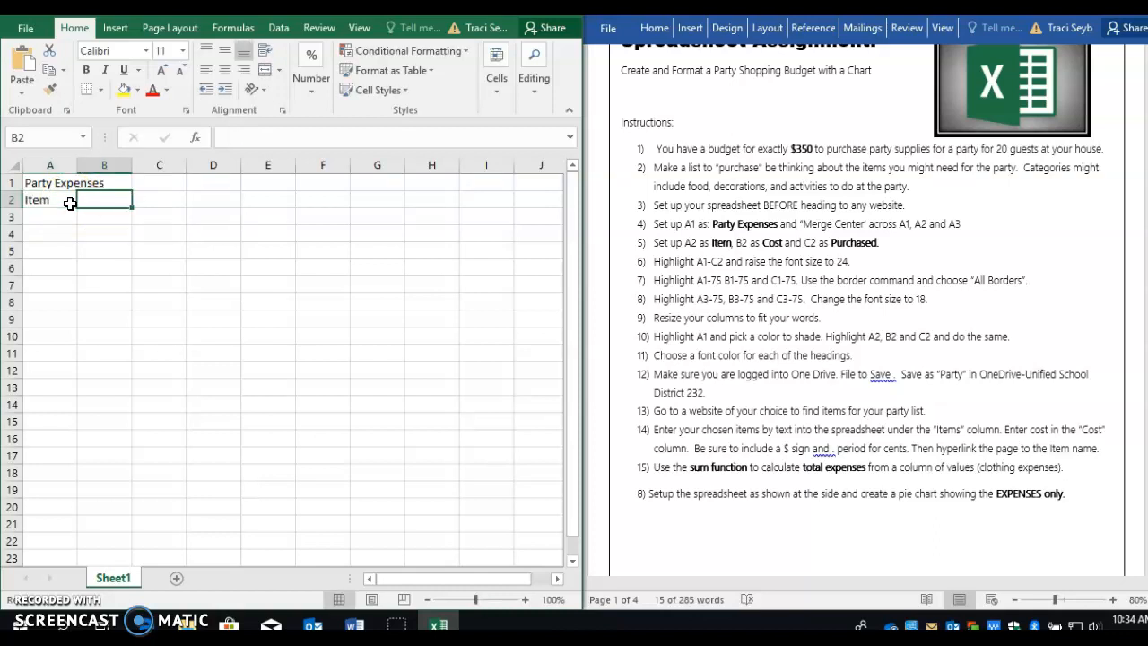
text(Cost)
key(Tab)
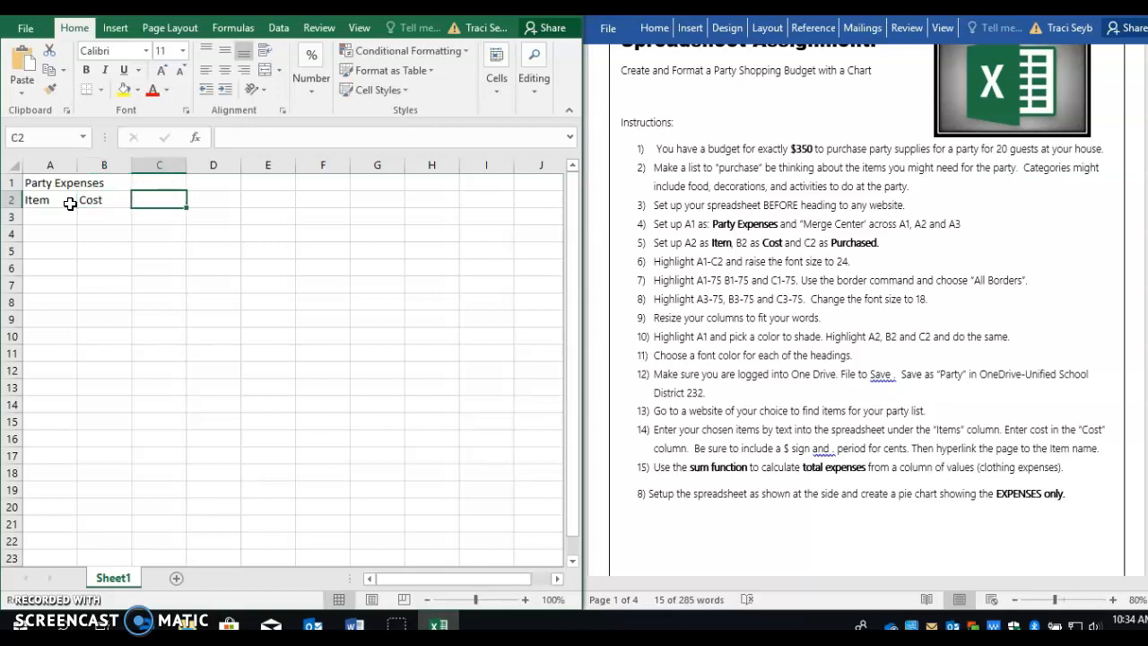
text(Purchased)
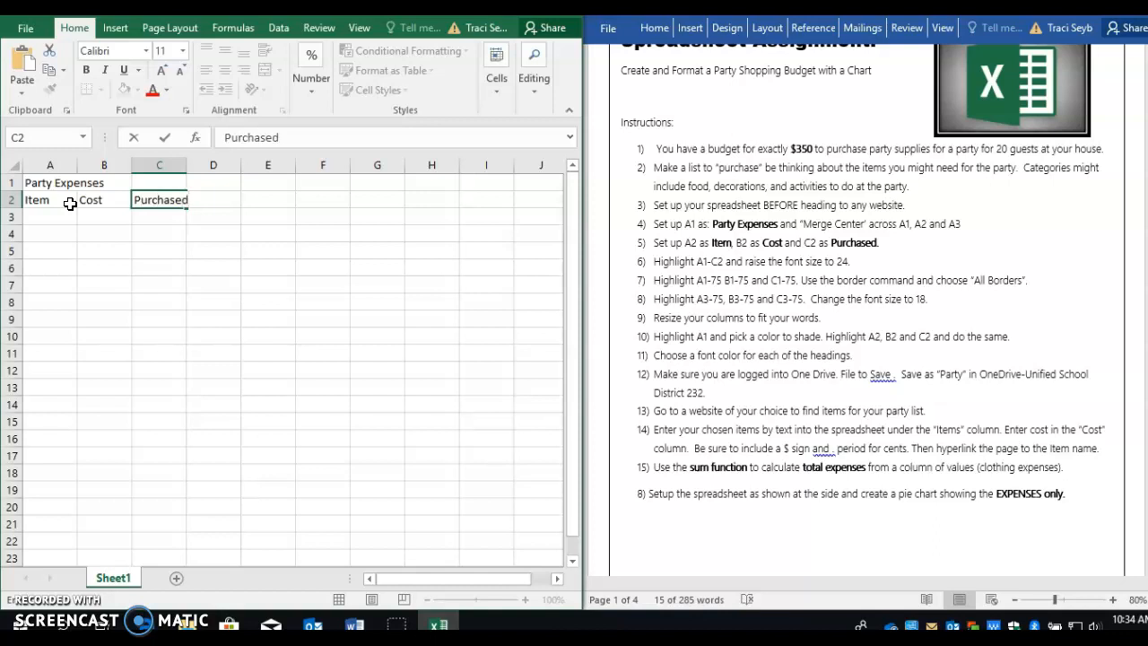
click(99, 262)
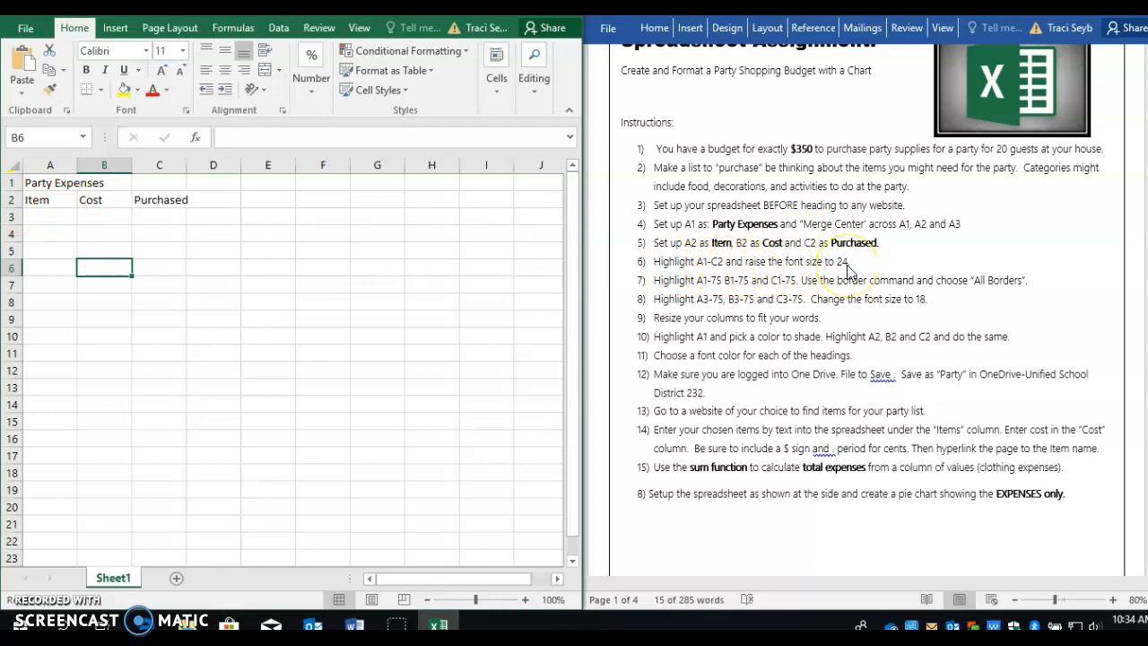
Maximize the workbook window and merge and center the "Party Expenses" title across A1 to C1.
click(39, 179)
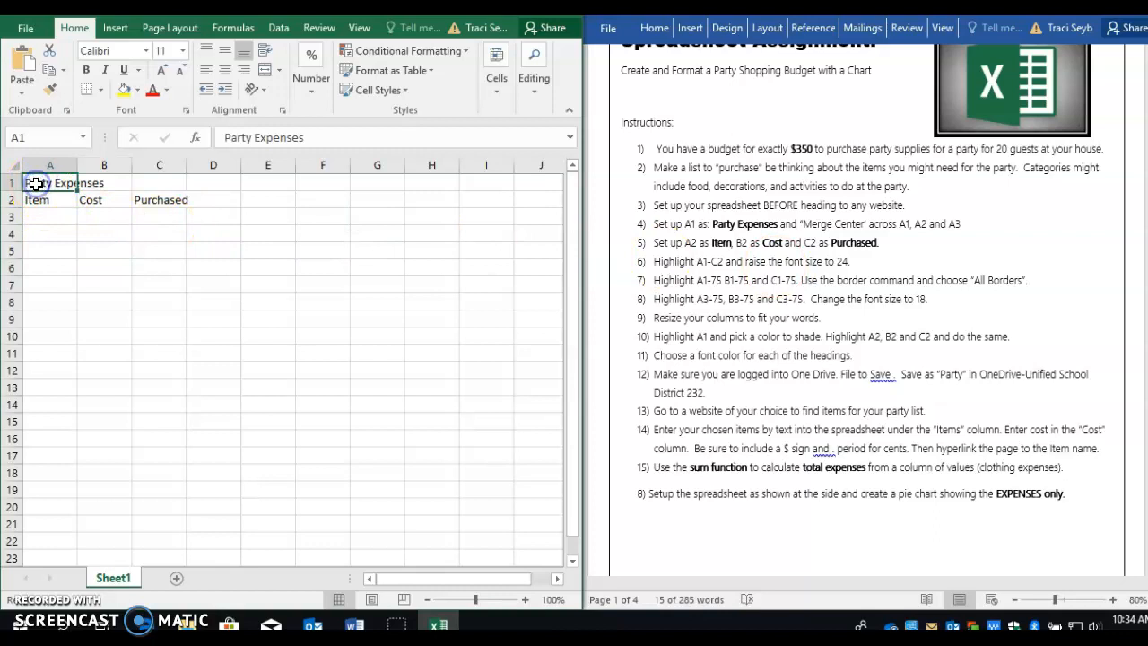
drag(35, 184, 165, 187)
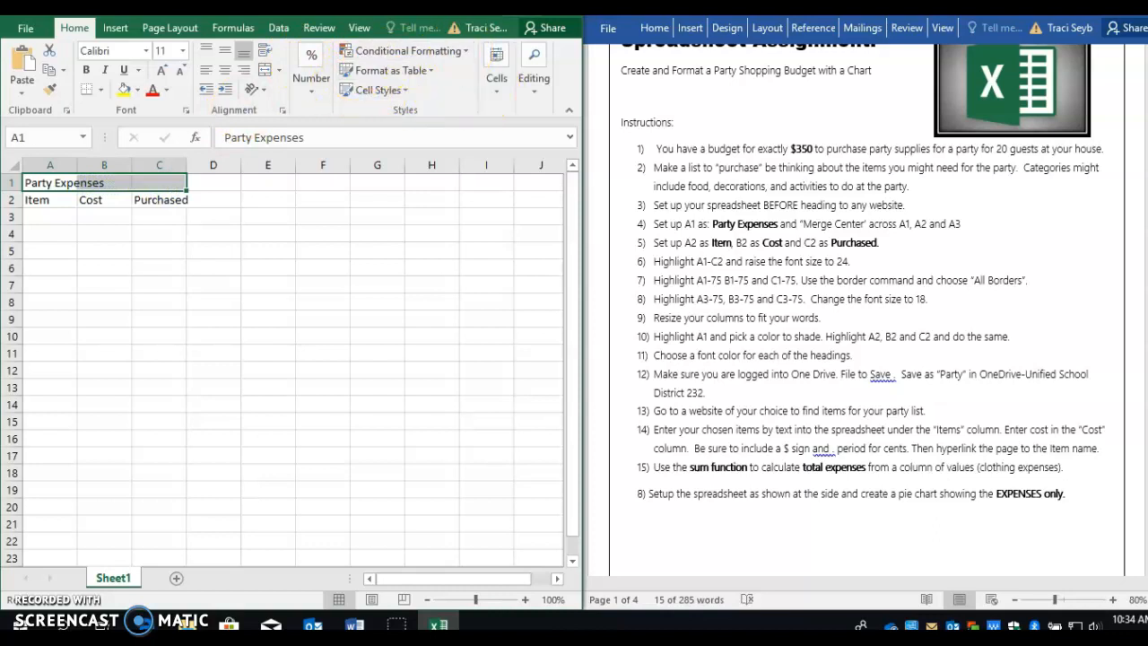
click(522, 7)
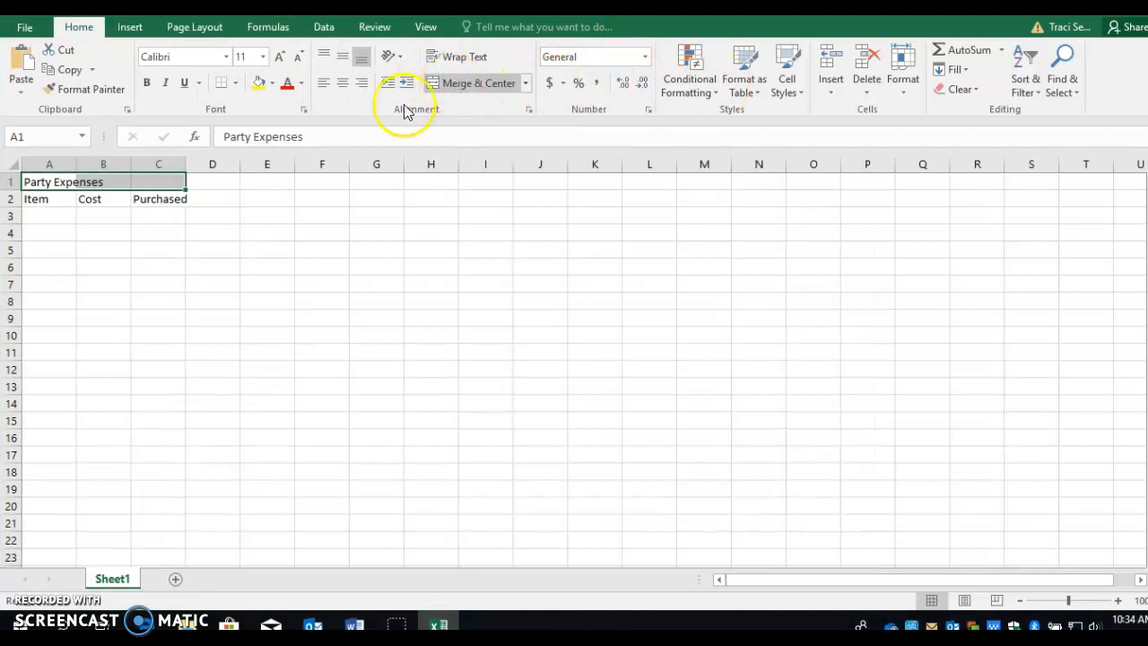
click(141, 235)
drag(30, 180, 145, 187)
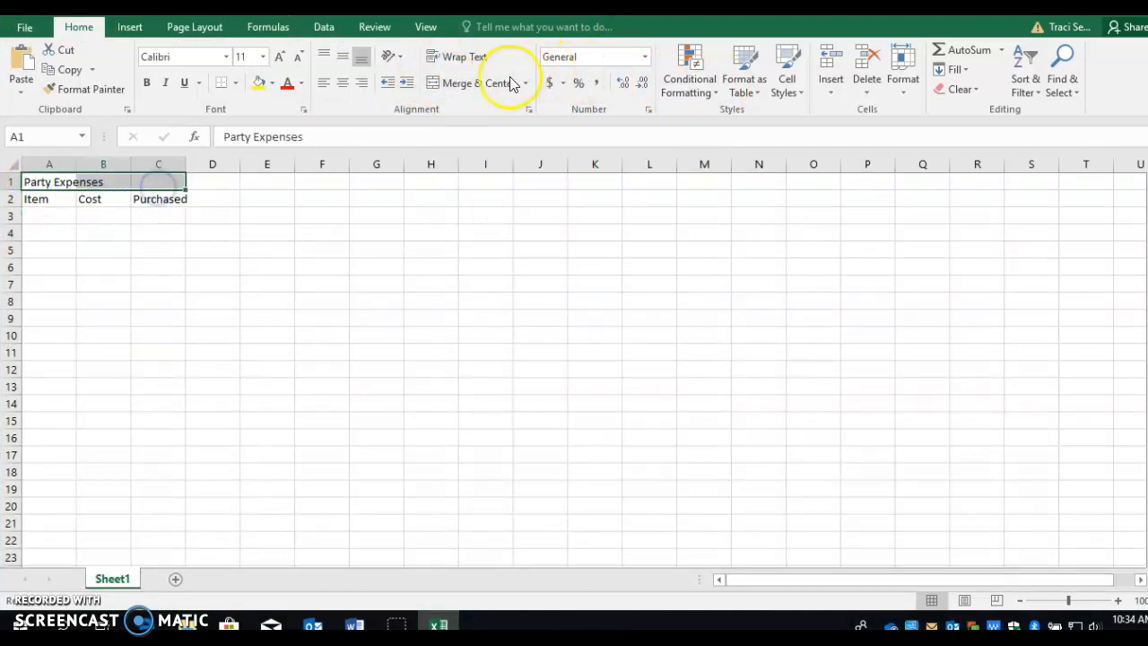
click(479, 82)
click(219, 231)
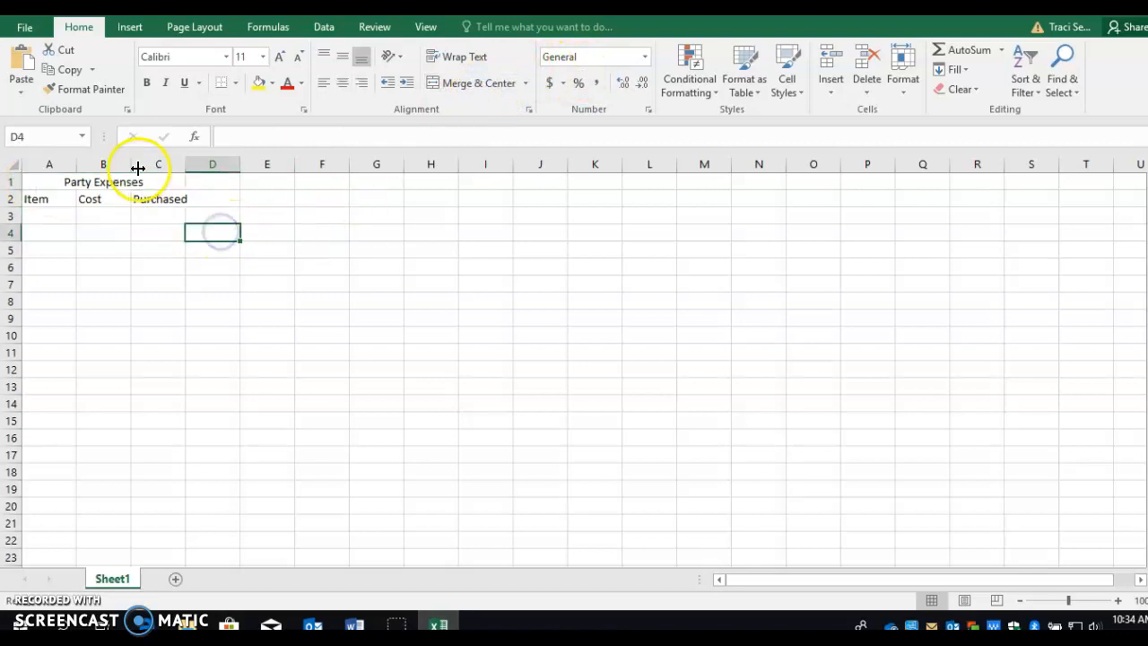
Raise the font size of the title and headings in A1:C2 to 24, and move the workbook window back beside the instructions.
drag(33, 182, 122, 202)
click(111, 234)
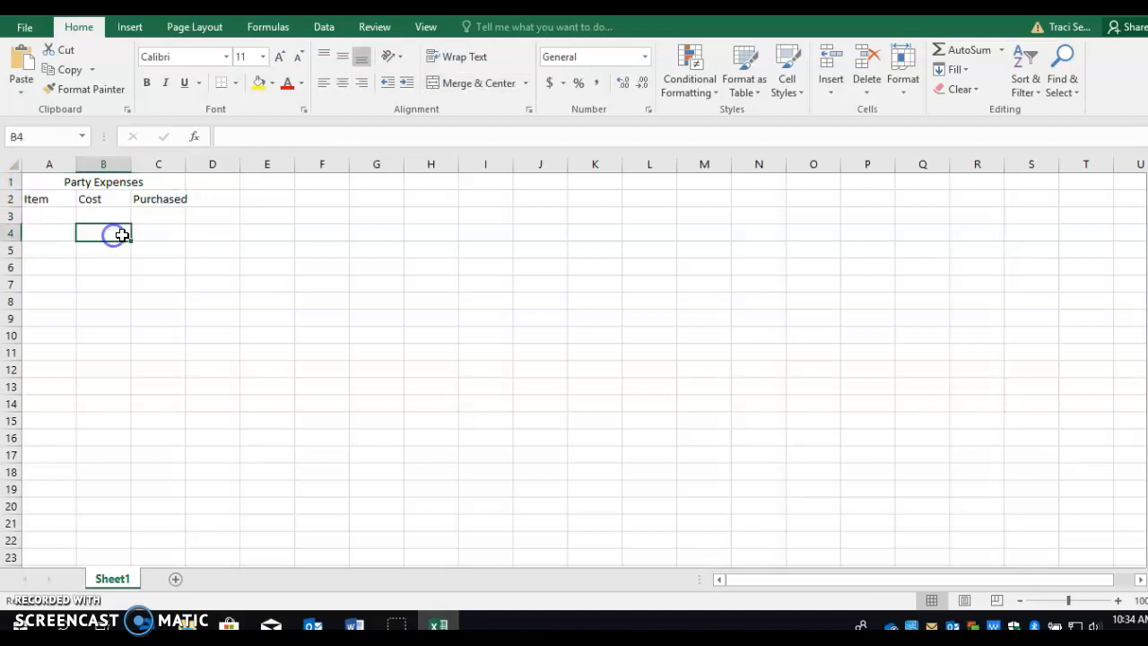
drag(166, 201, 50, 165)
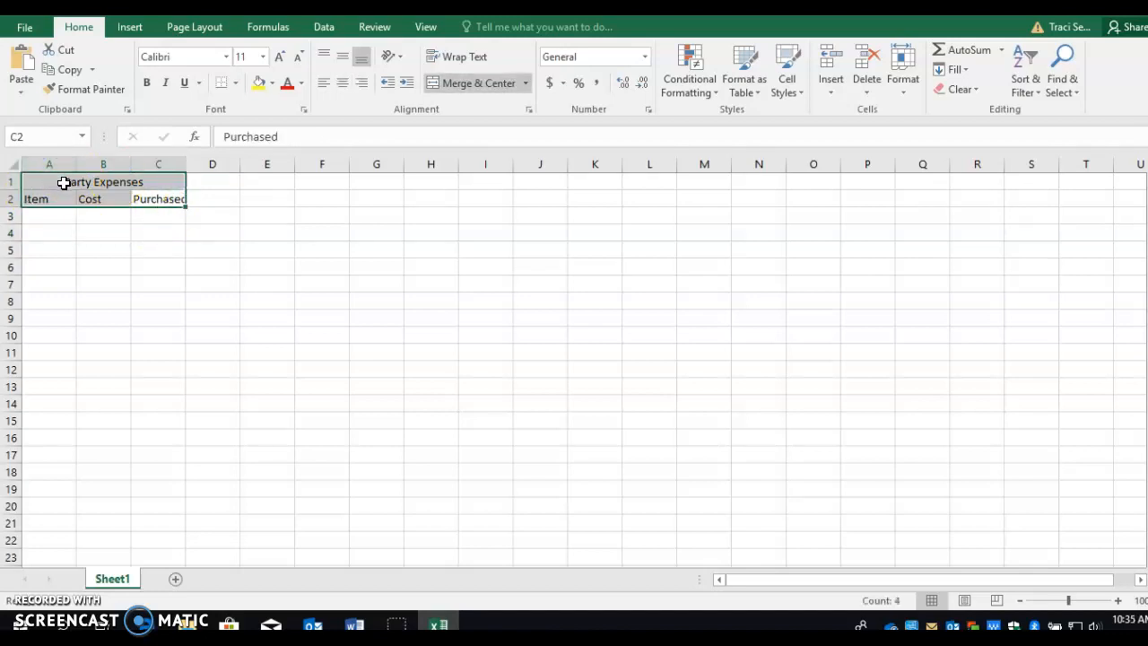
click(278, 57)
click(278, 57)
click(279, 58)
click(279, 57)
click(279, 58)
click(279, 58)
click(277, 59)
drag(574, 8, 0, 2)
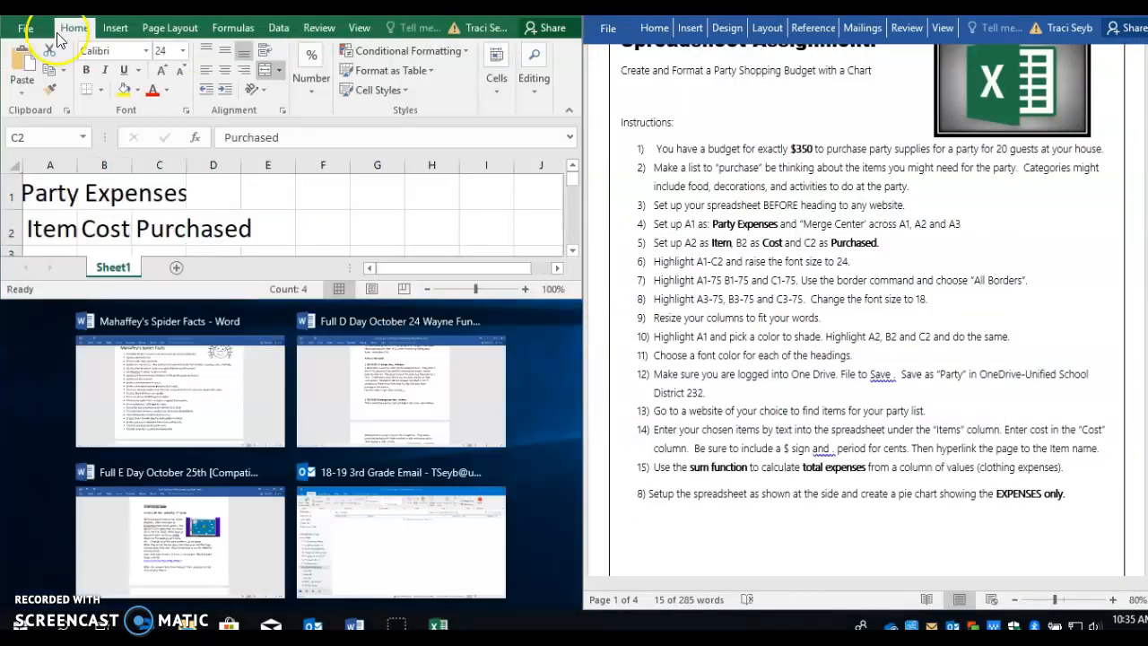
Extend the workbook window down to full screen height and apply All Borders to cells A1:C75.
drag(219, 302, 207, 608)
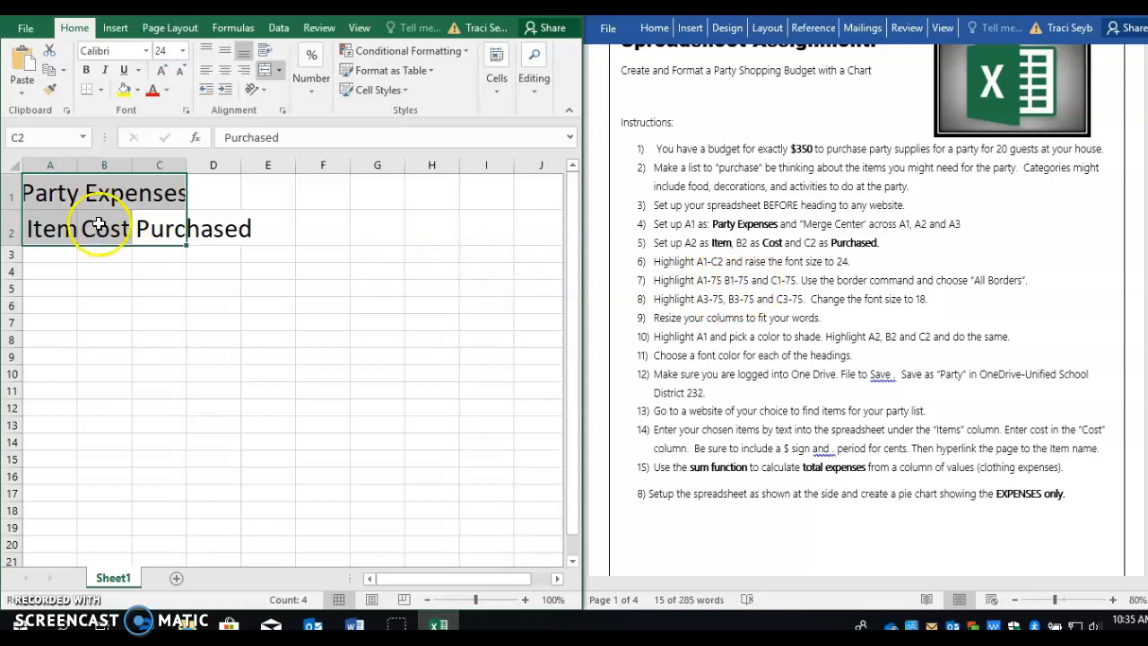
click(59, 192)
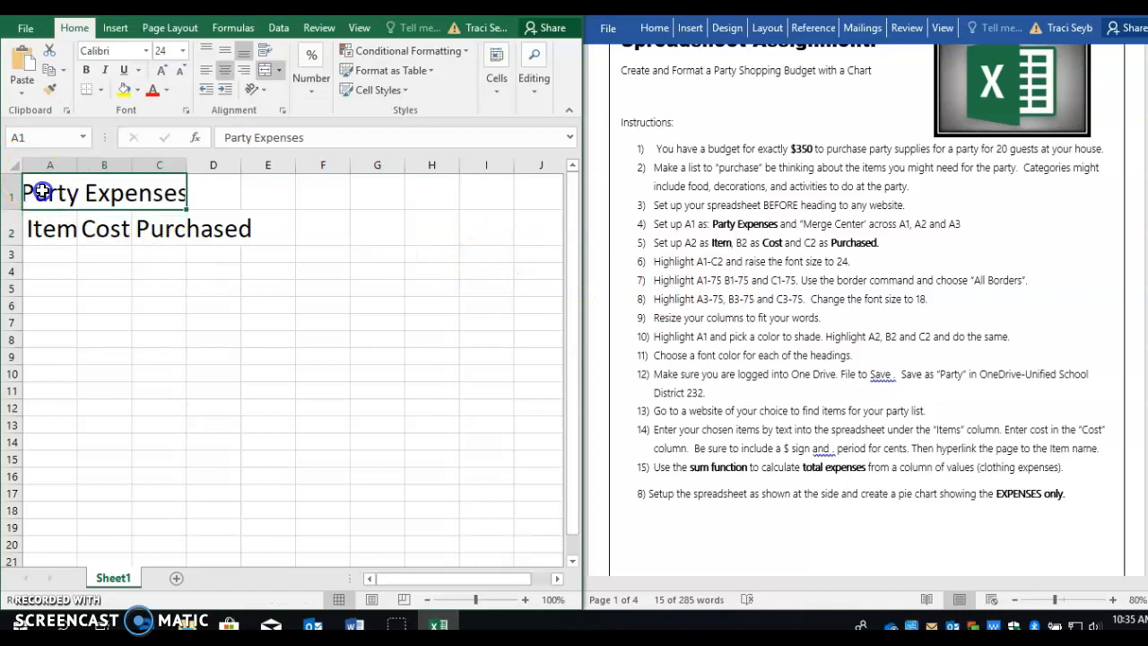
drag(42, 199, 111, 542)
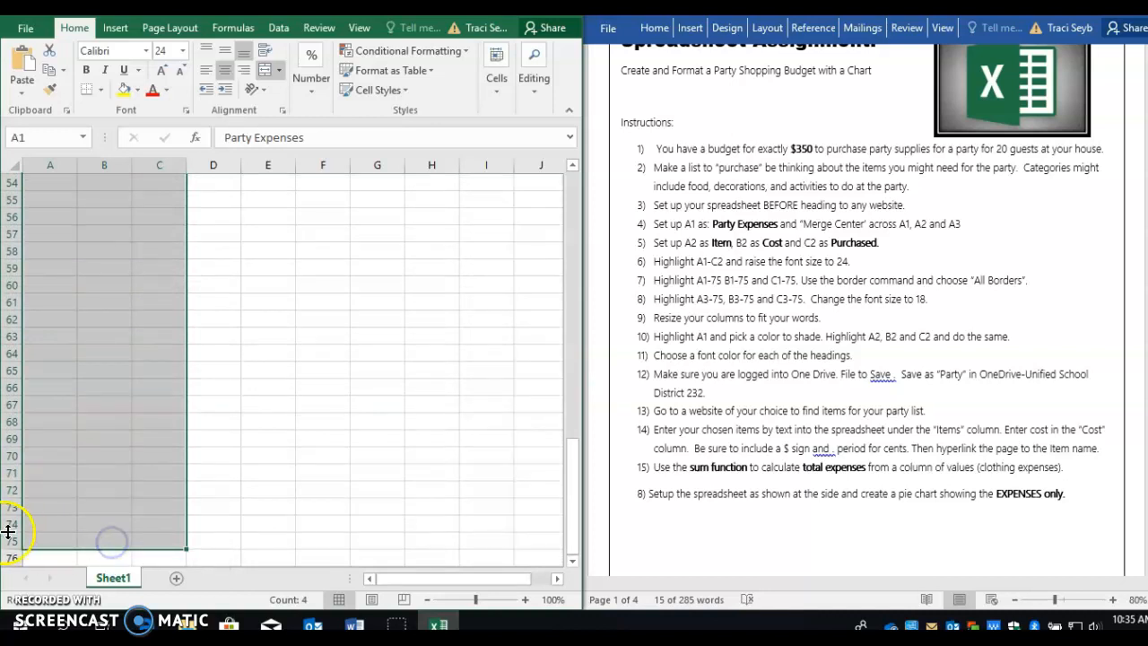
drag(12, 541, 168, 544)
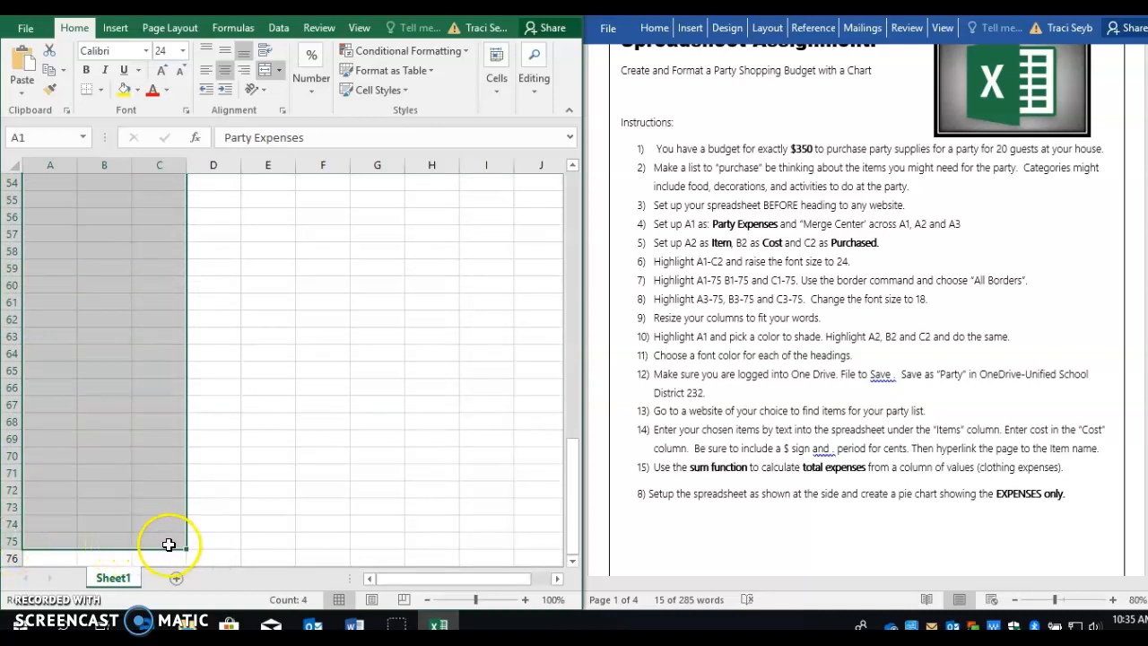
click(234, 509)
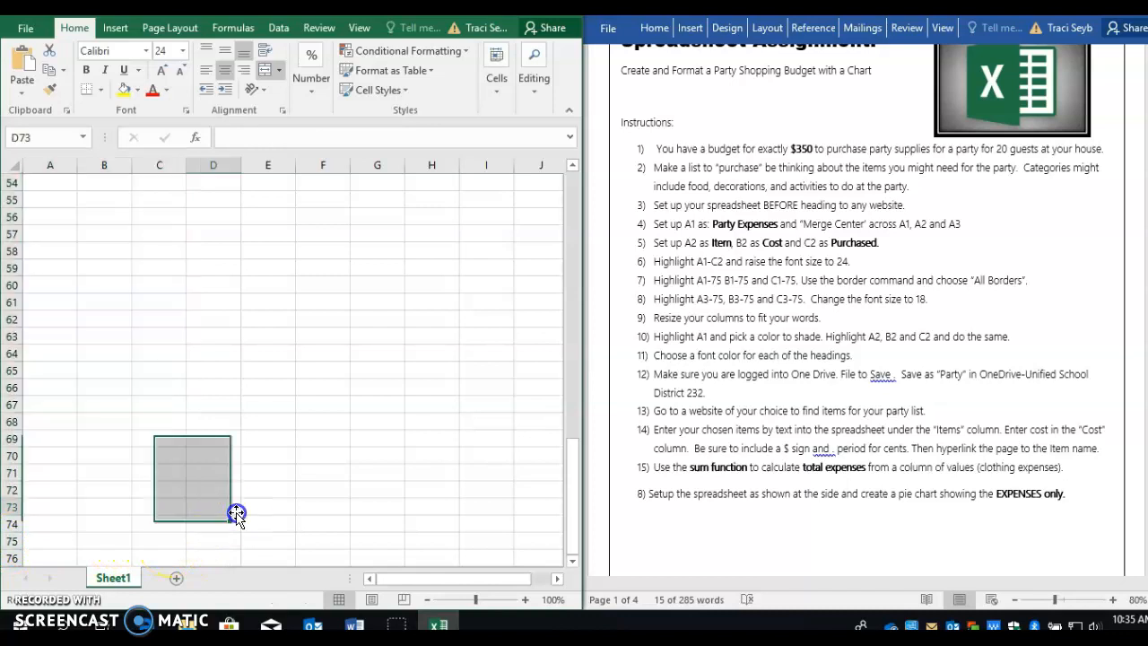
drag(167, 546, 32, 190)
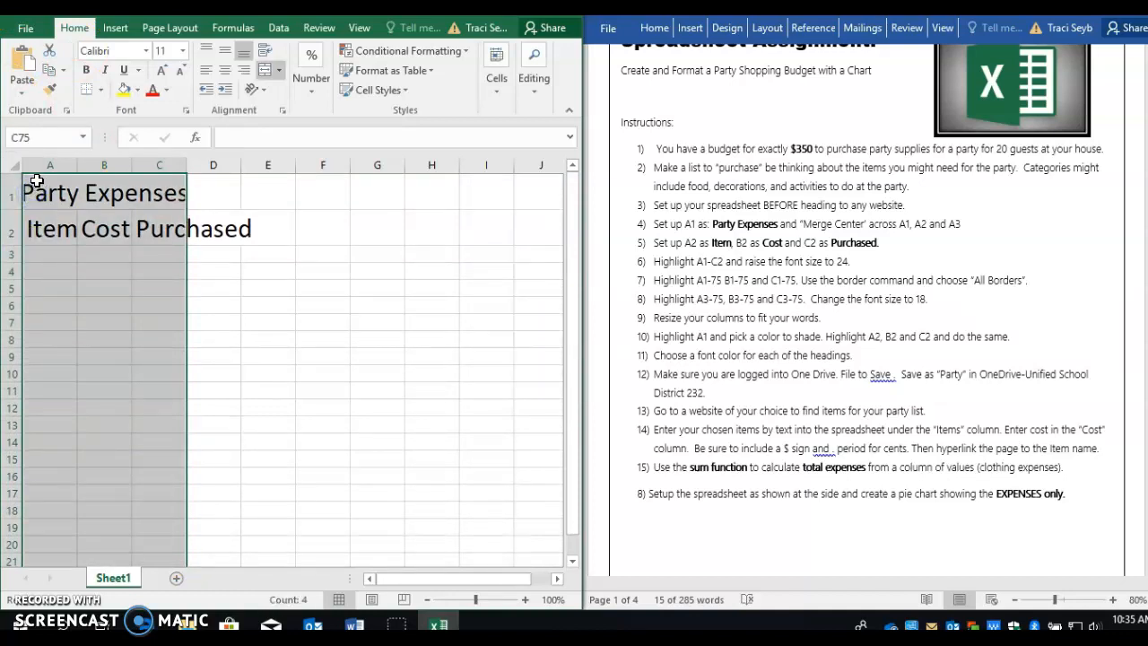
click(99, 91)
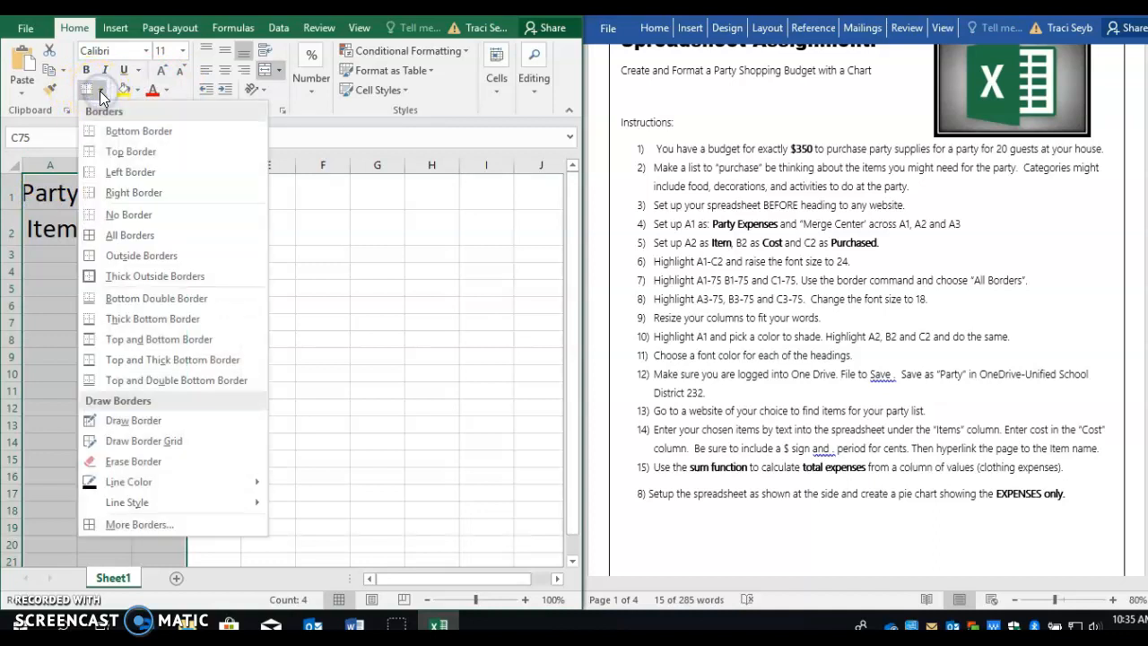
click(83, 238)
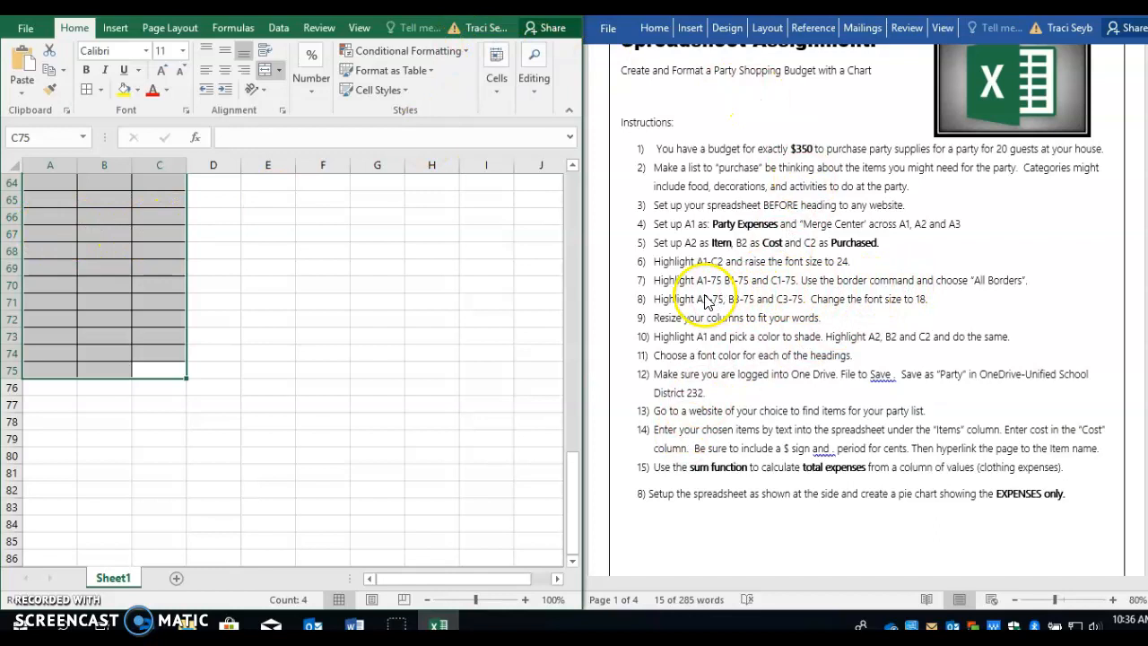
Change the font size of cells A3:C75 to 18.
click(158, 368)
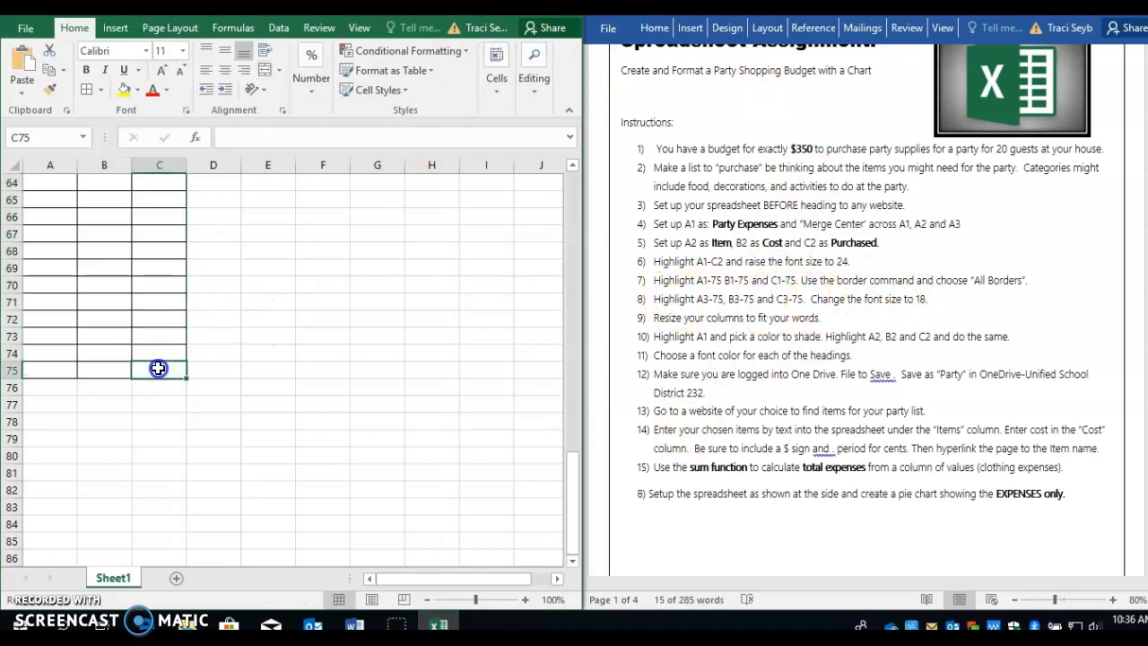
double_click(273, 367)
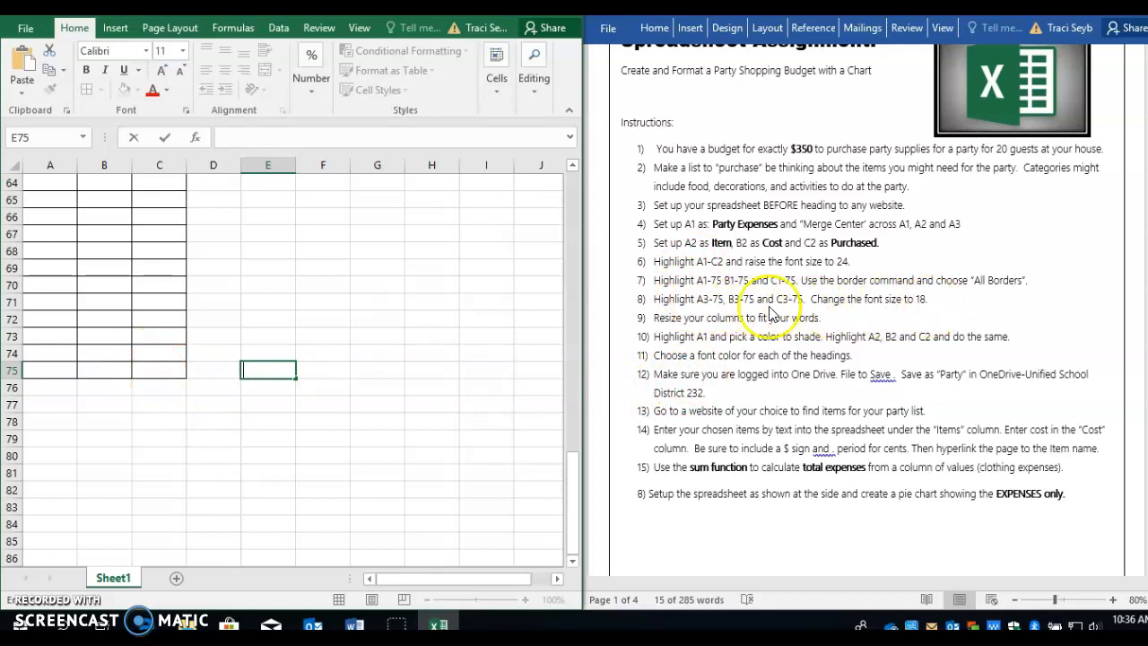
click(176, 365)
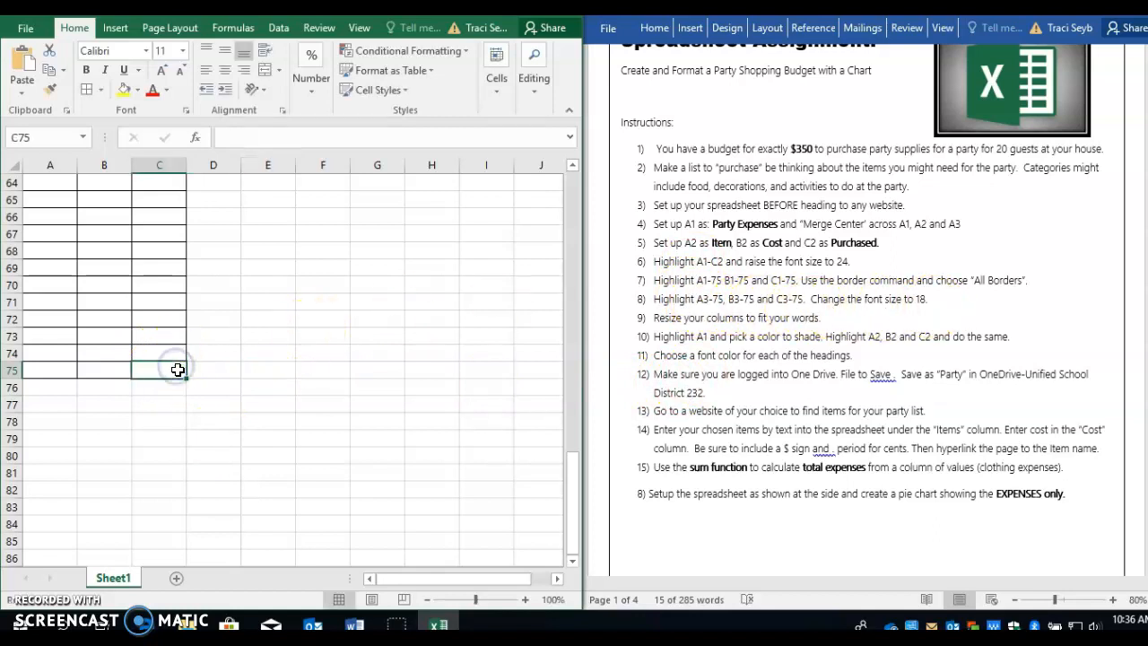
drag(169, 372, 31, 255)
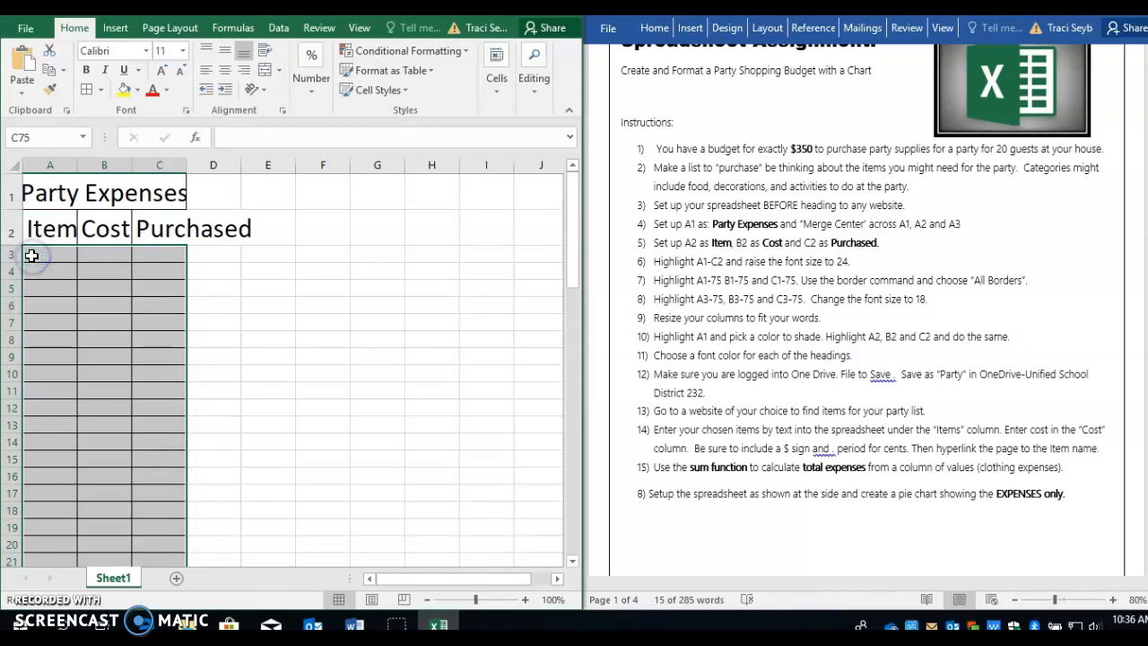
click(184, 50)
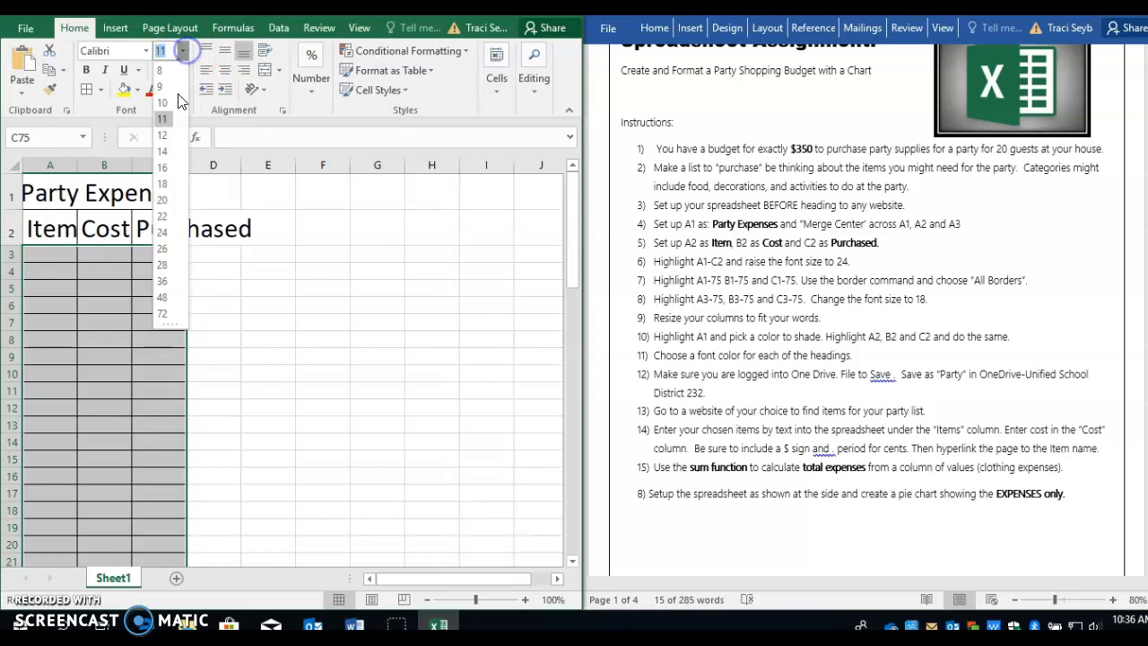
click(169, 182)
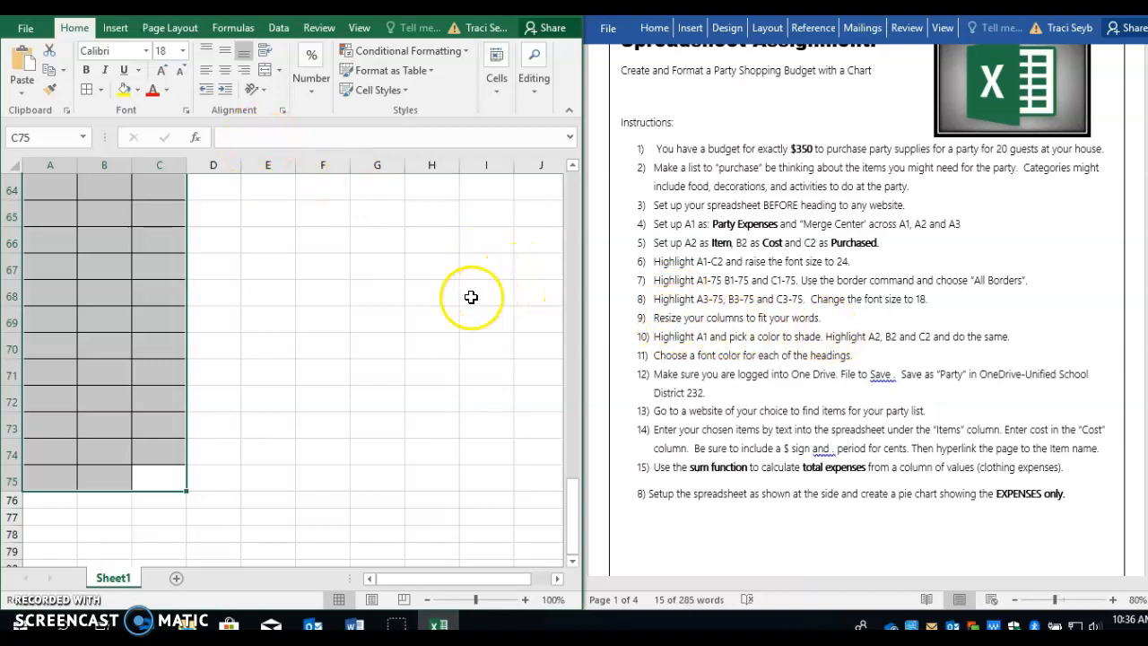
Widen columns A, B and C so all headings fit, giving extra room to Cost and making the Item column widest.
scroll(453, 292, up, 20)
scroll(451, 282, up, 1)
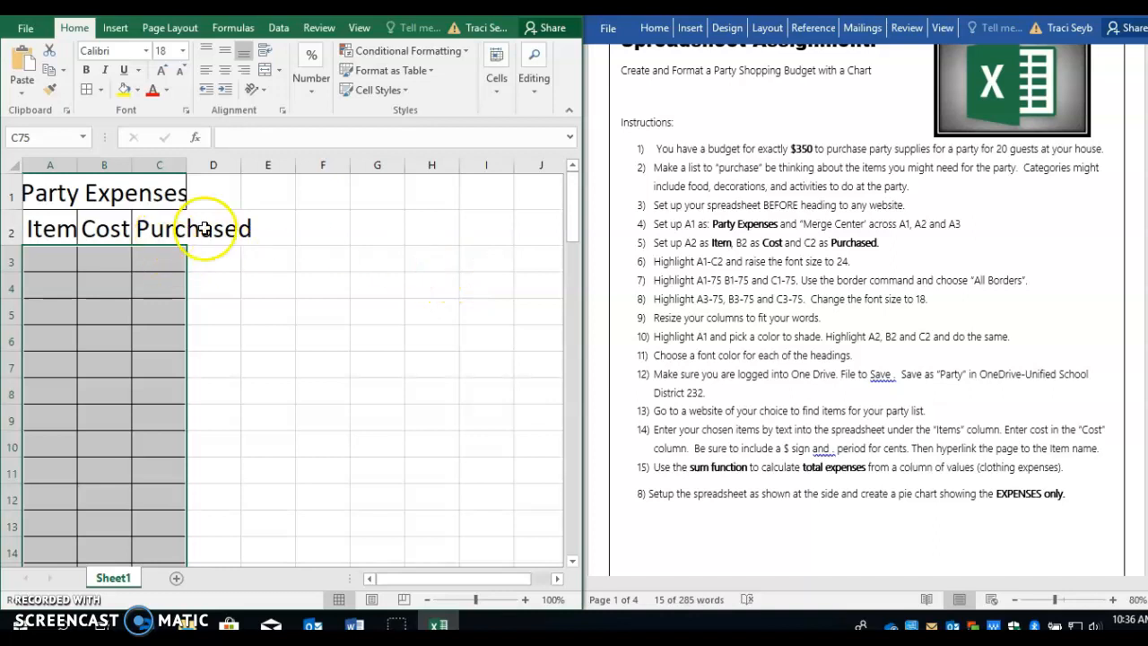
drag(78, 164, 162, 169)
double_click(219, 163)
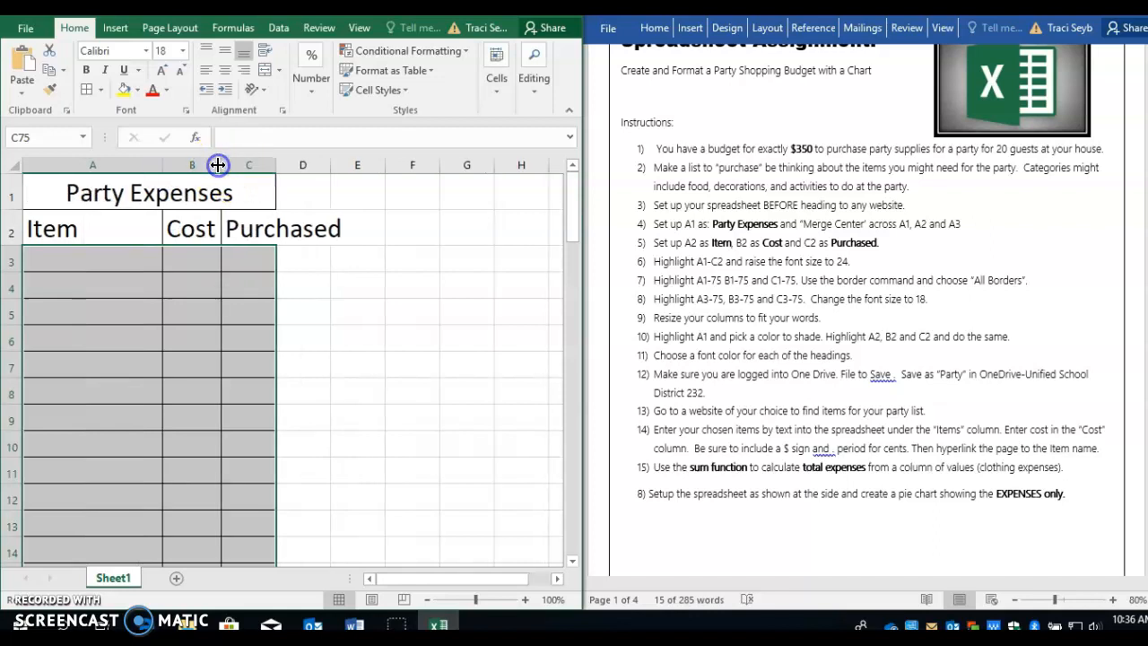
double_click(276, 164)
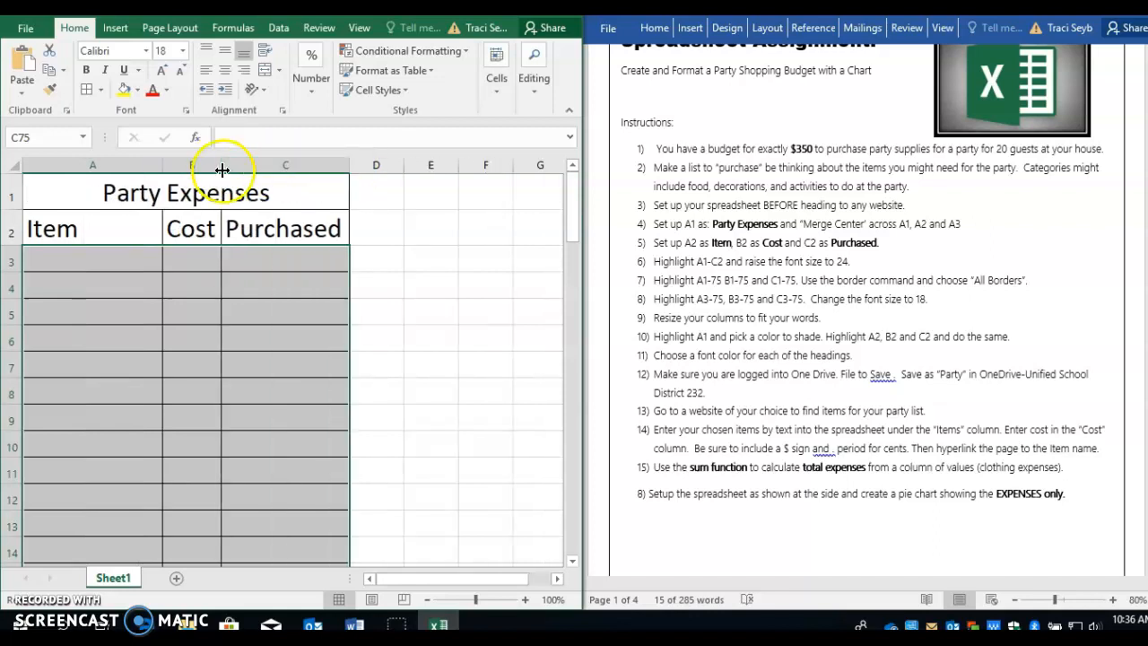
drag(226, 165, 286, 166)
drag(162, 165, 262, 181)
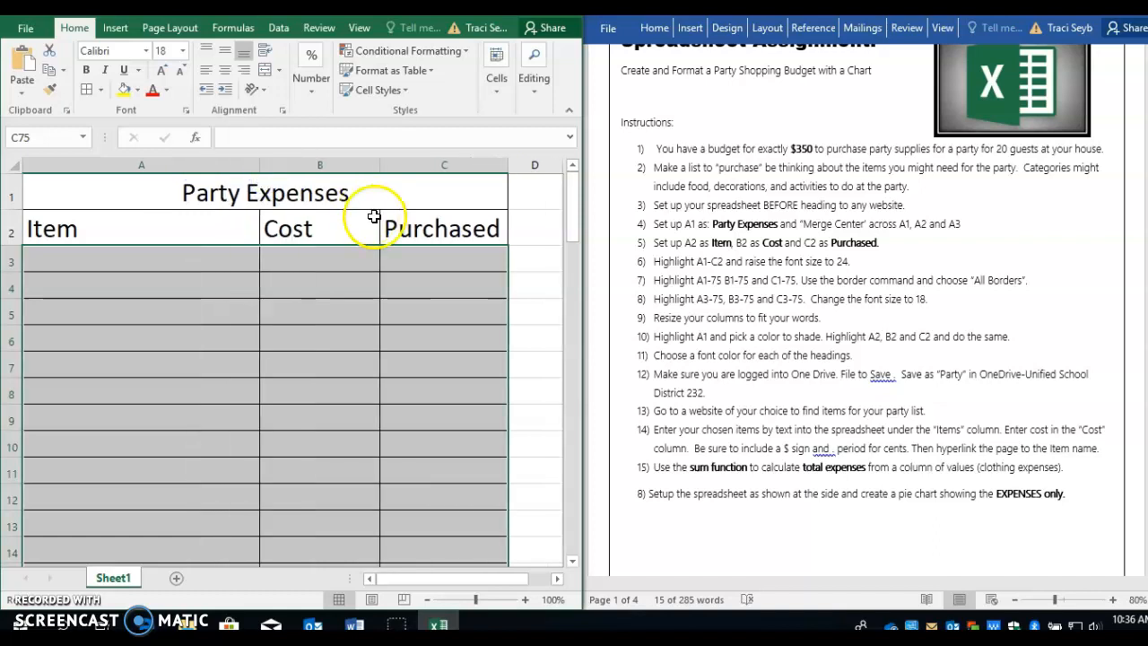
click(535, 258)
click(152, 256)
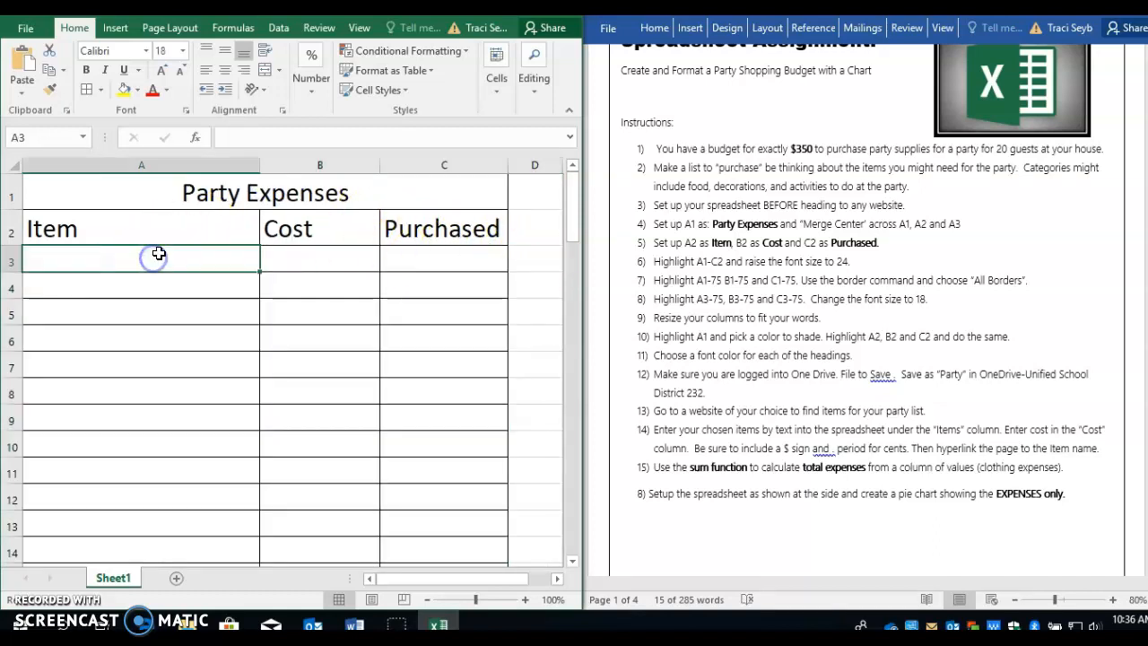
drag(257, 170, 312, 172)
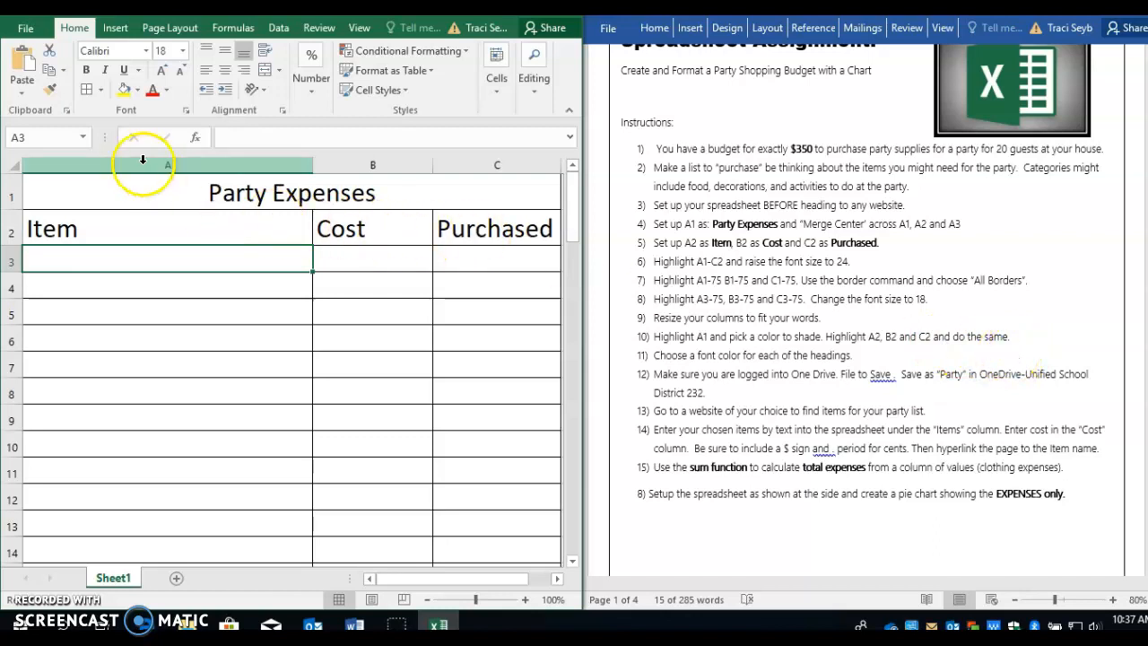
Shade the merged "Party Expenses" title in A1 light blue.
click(144, 191)
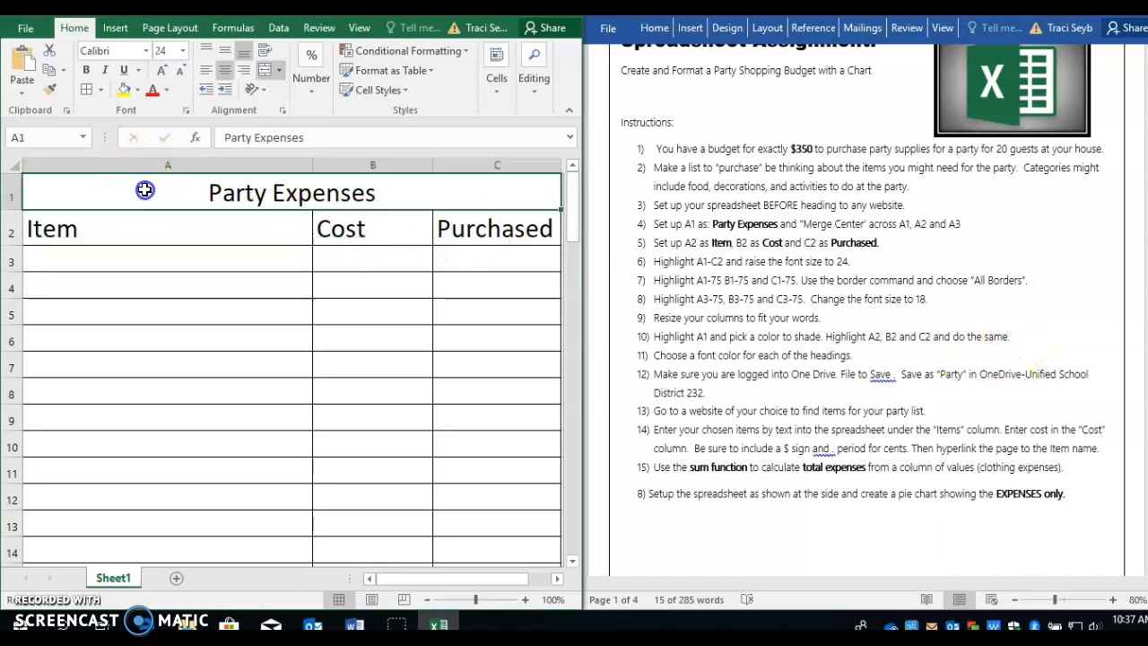
click(139, 93)
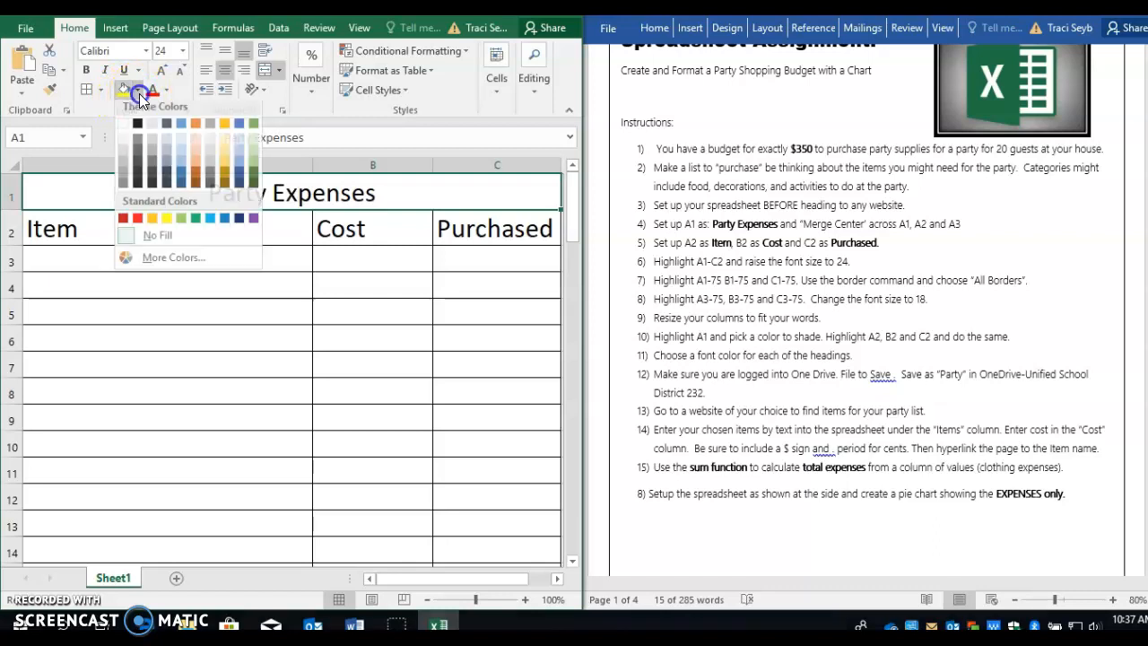
click(181, 154)
Shade the "Item" heading in A2 light gray and the "Cost" heading in B2 light gold.
click(122, 235)
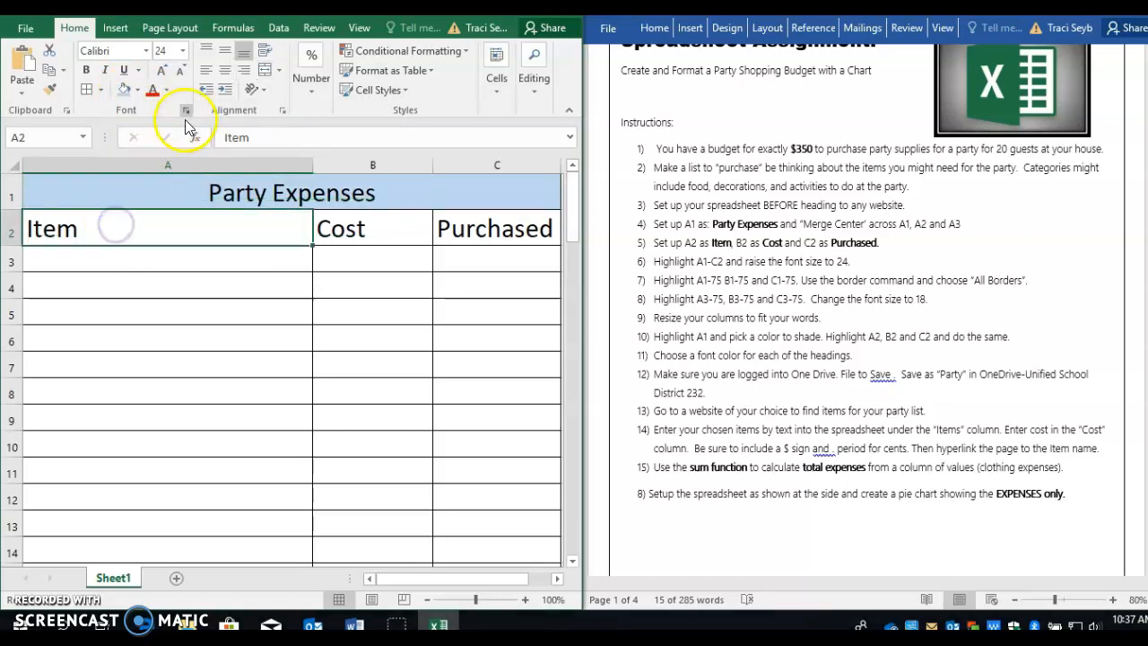
click(139, 93)
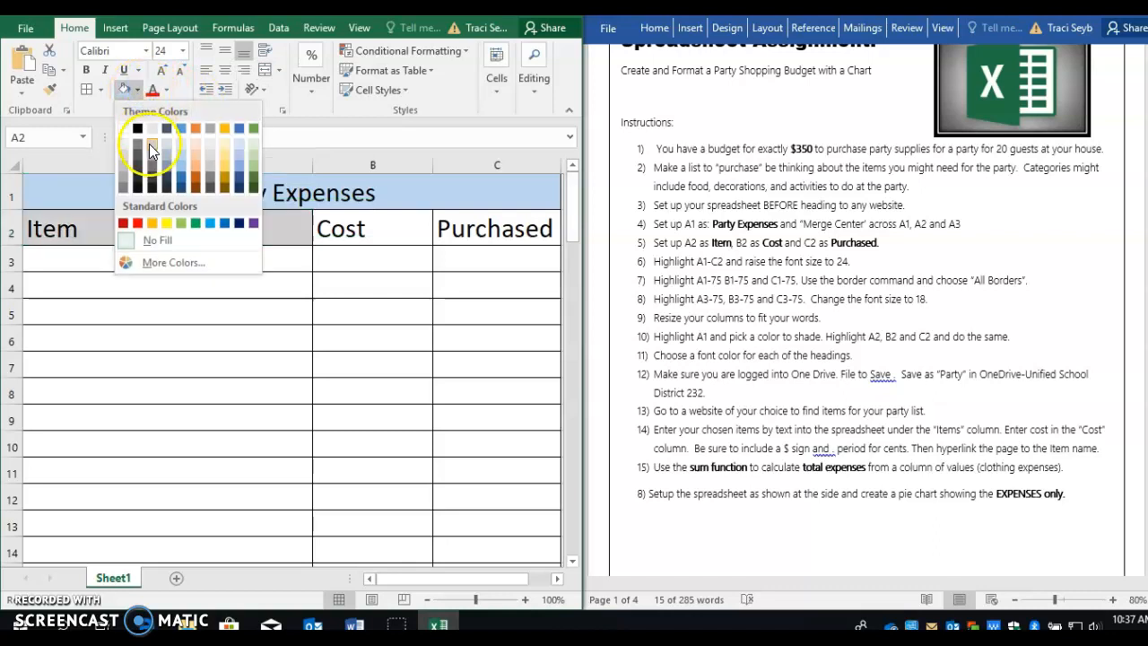
click(148, 143)
click(357, 233)
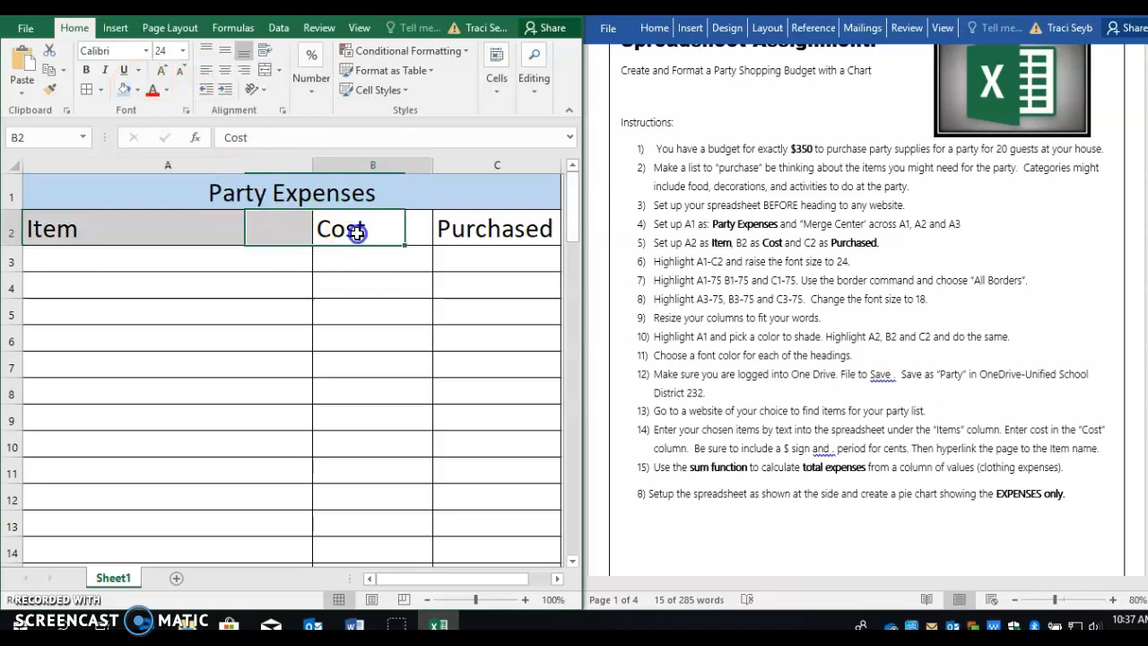
click(139, 90)
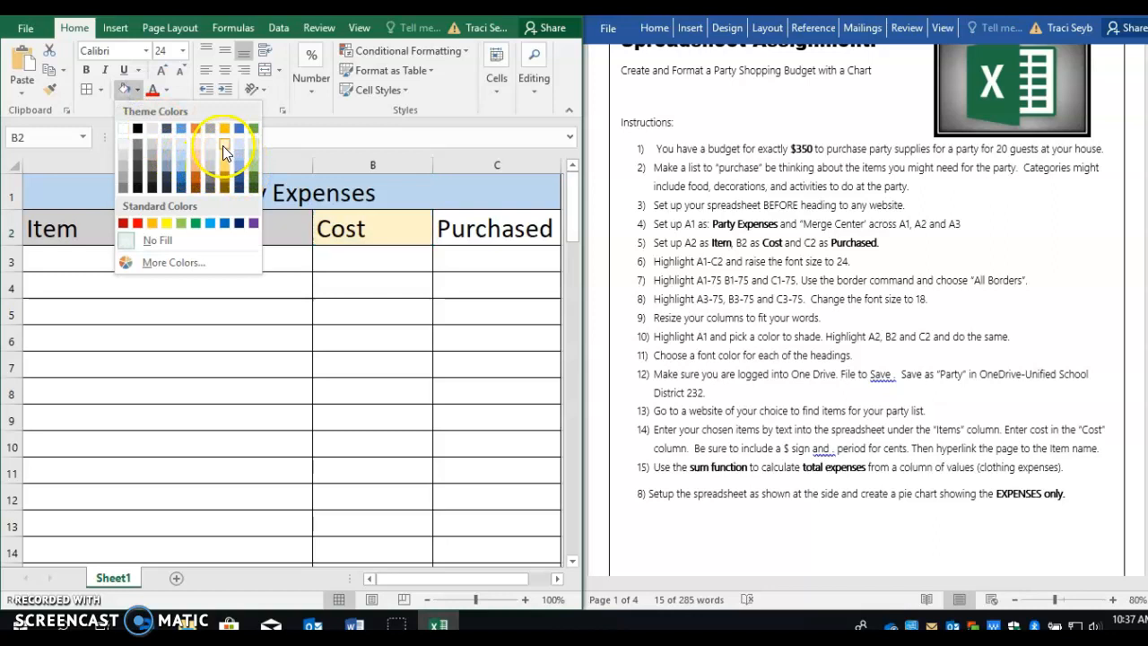
click(222, 146)
Apply one light gray fill to all three headings in A2:C2.
drag(237, 224, 461, 240)
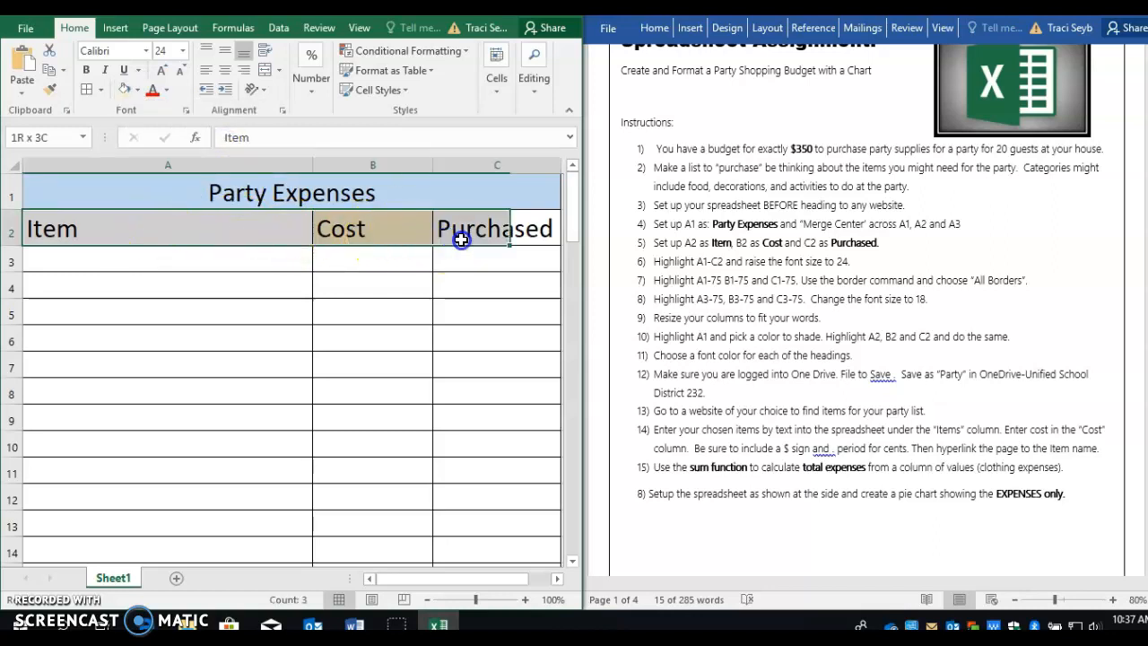
click(137, 89)
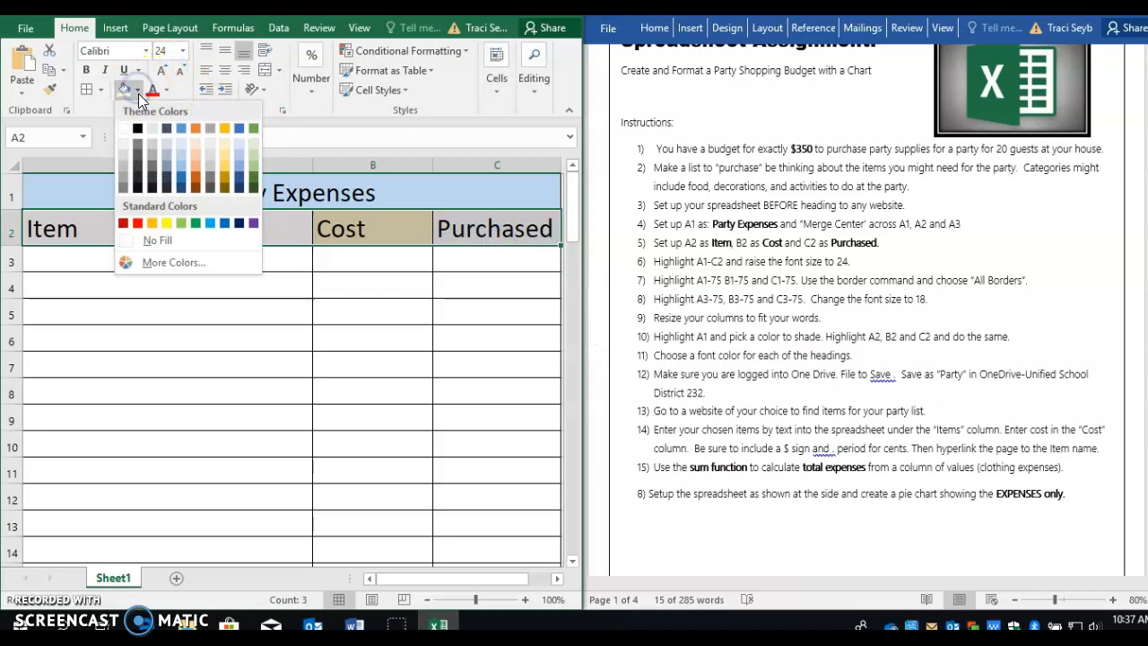
click(120, 151)
click(247, 280)
Set the font color of the "Party Expenses" title in A1 to red.
click(179, 194)
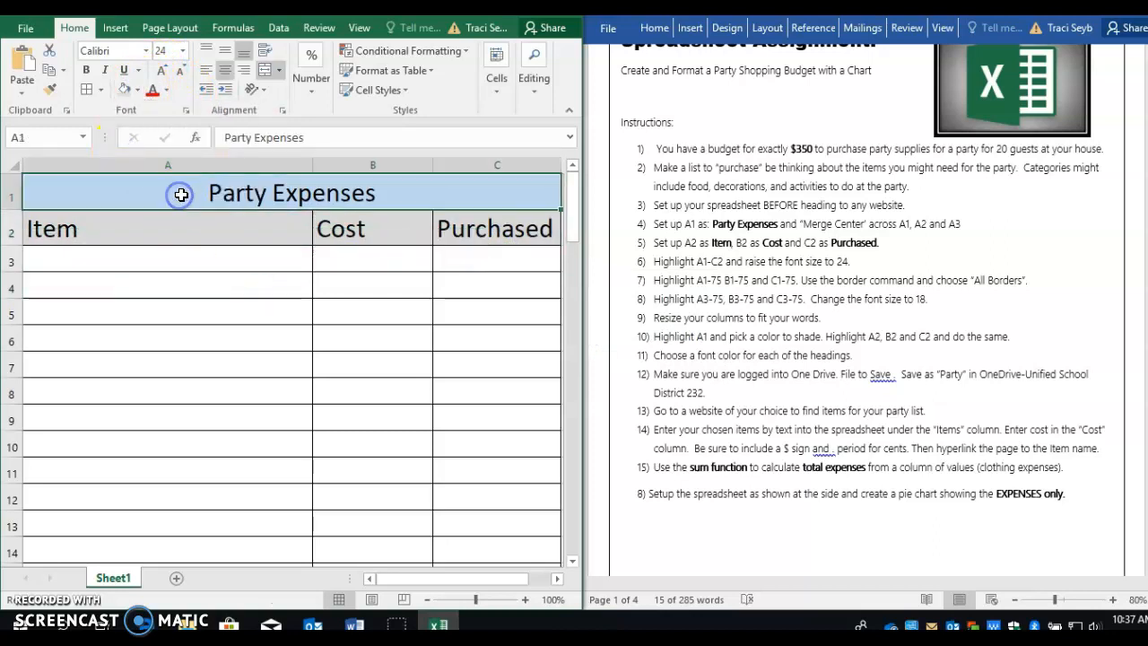
click(167, 90)
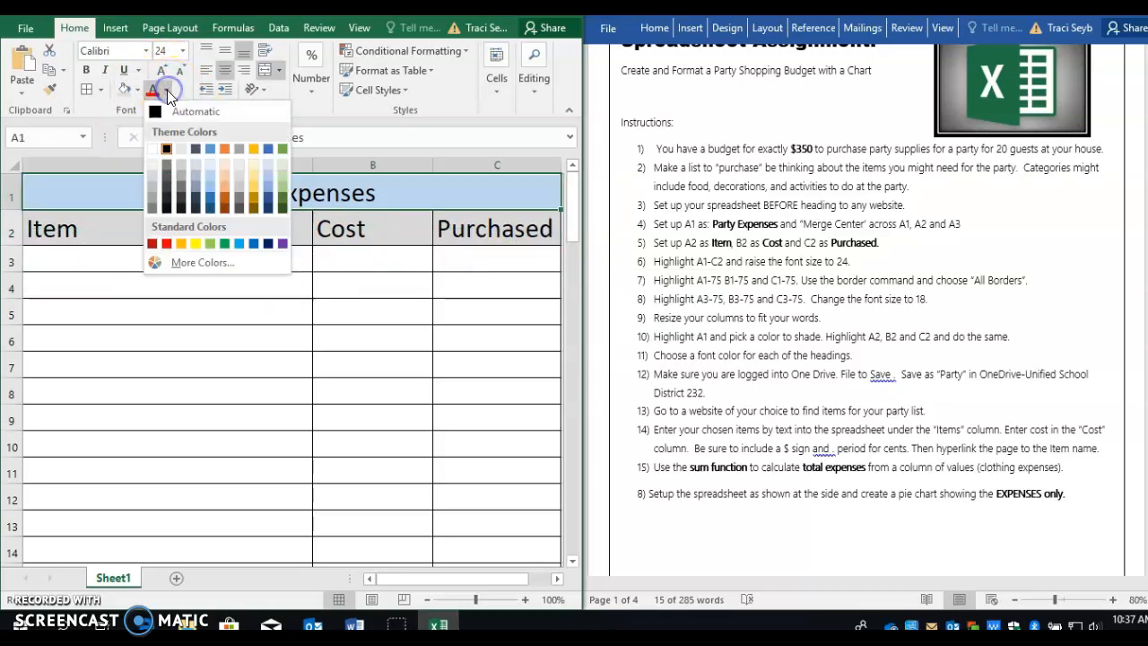
click(166, 243)
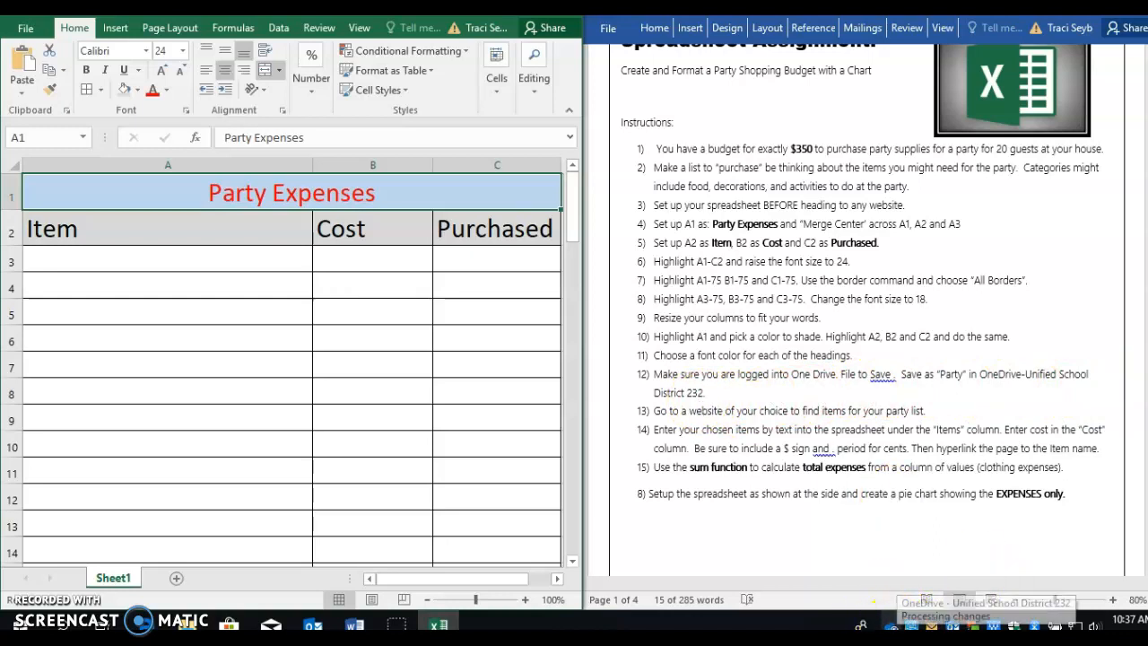
Open the local OneDrive - Unified School District 232 folder in File Explorer and collapse its folder tree.
click(892, 625)
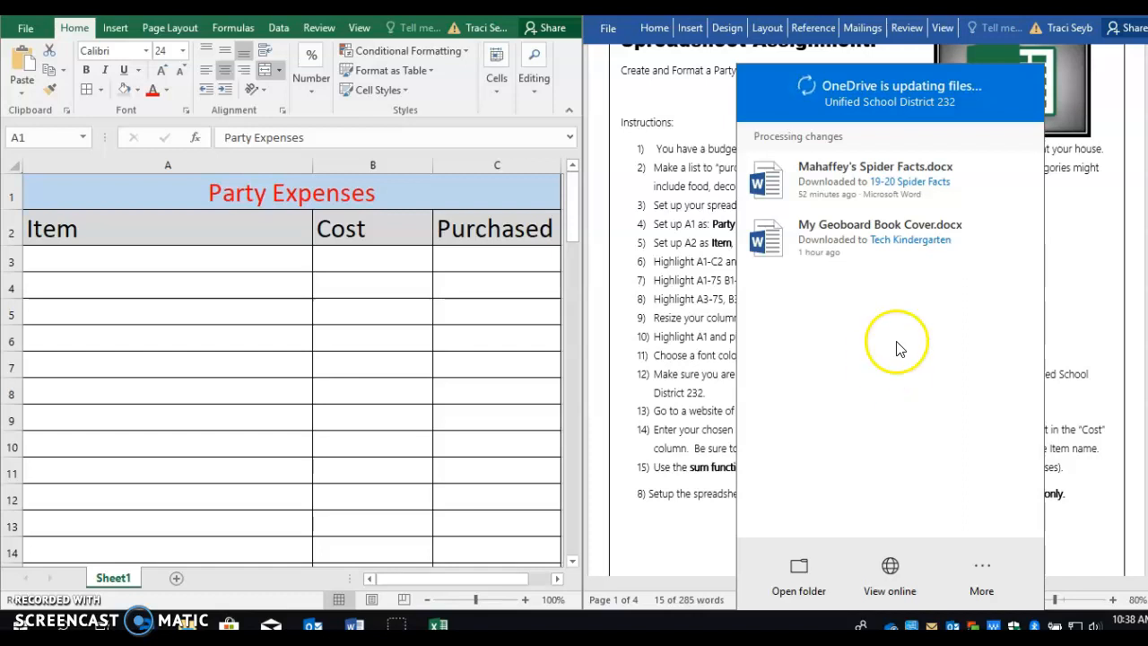
click(798, 578)
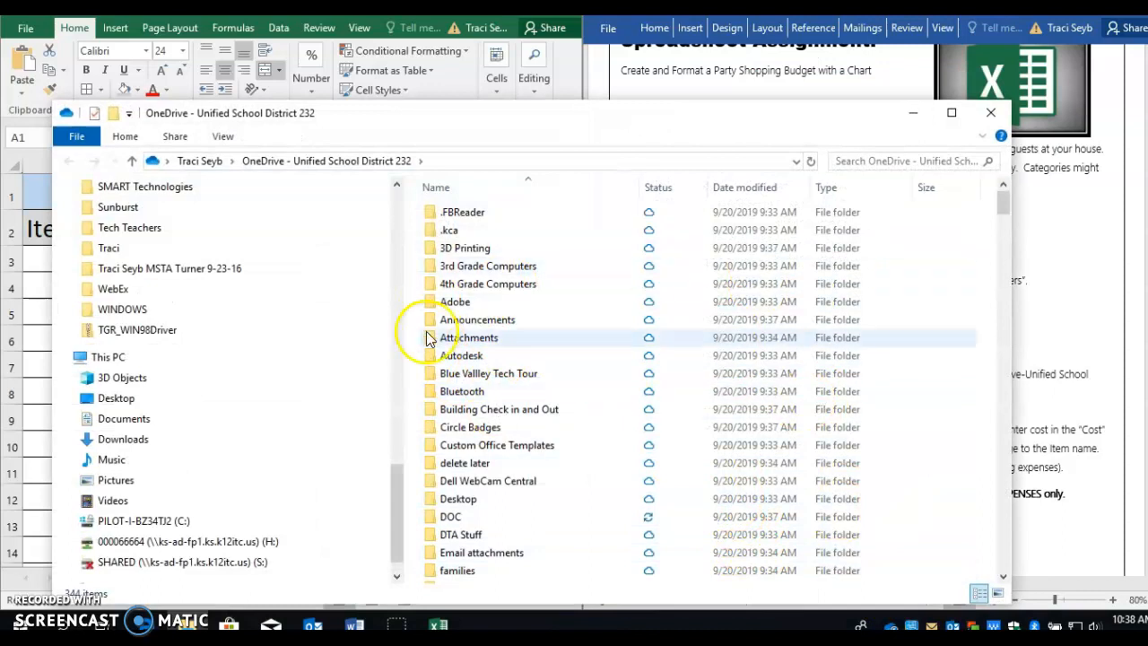
drag(396, 476, 428, 198)
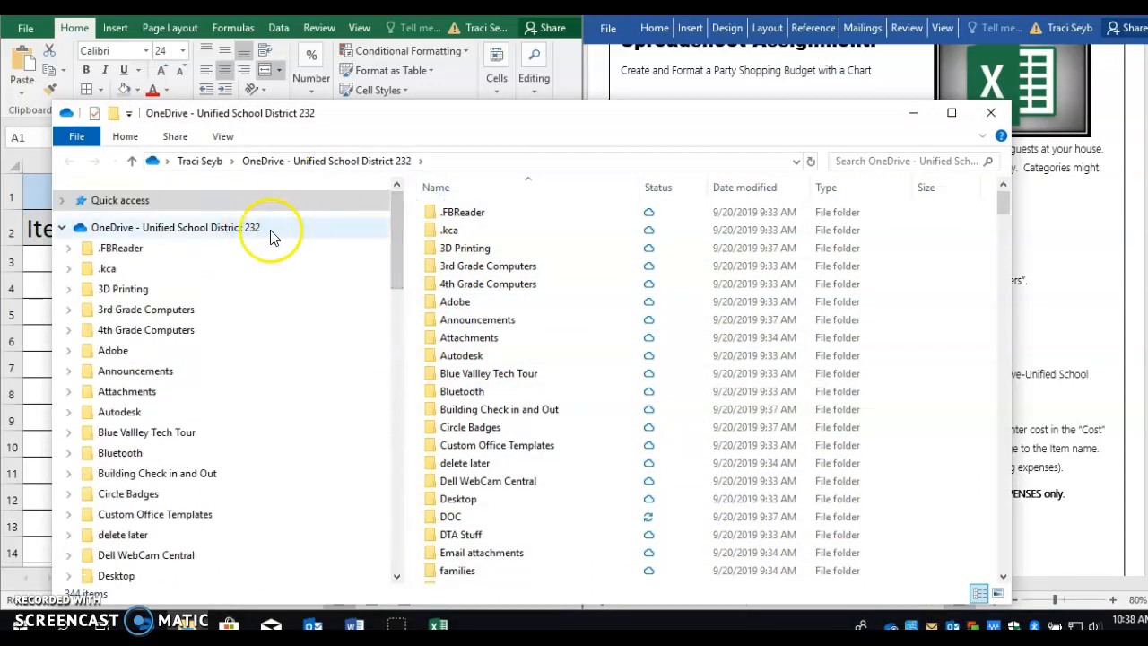
click(66, 230)
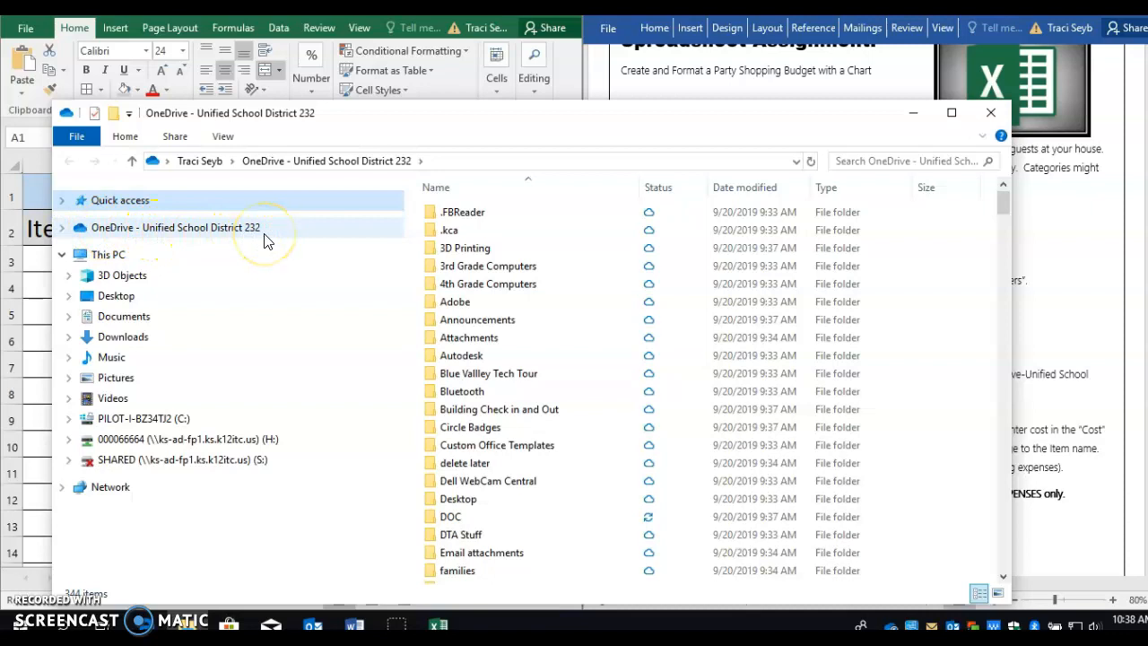
View the OneDrive - Unified School District 232 folder in File Explorer and close its window.
click(124, 227)
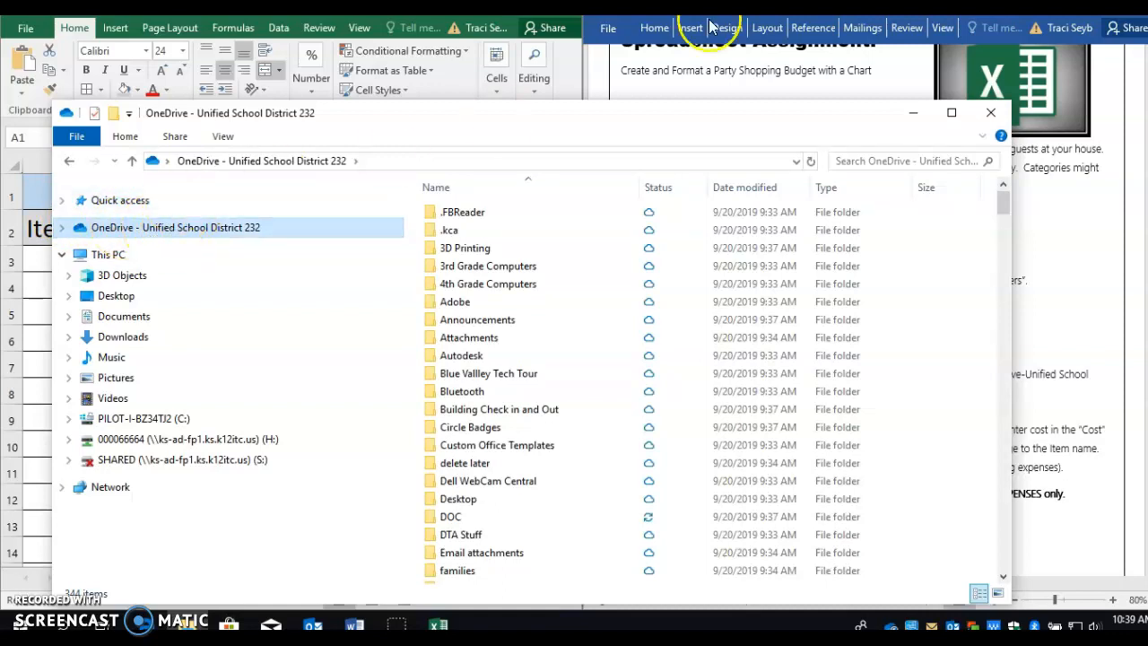
click(1079, 212)
triple_click(1080, 213)
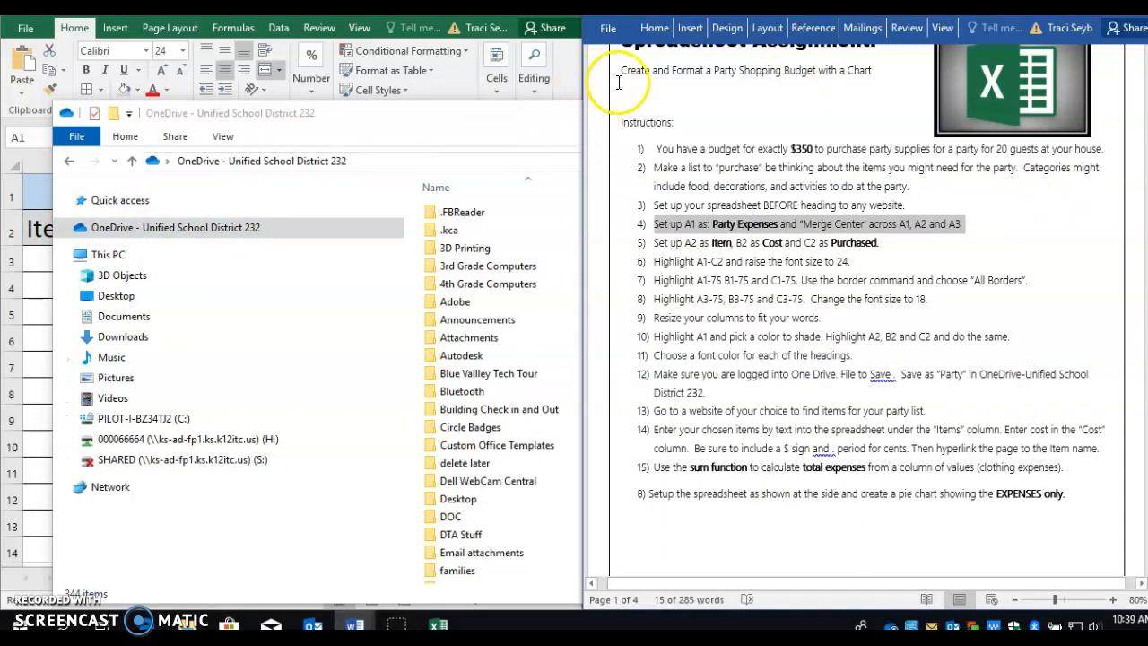
click(363, 157)
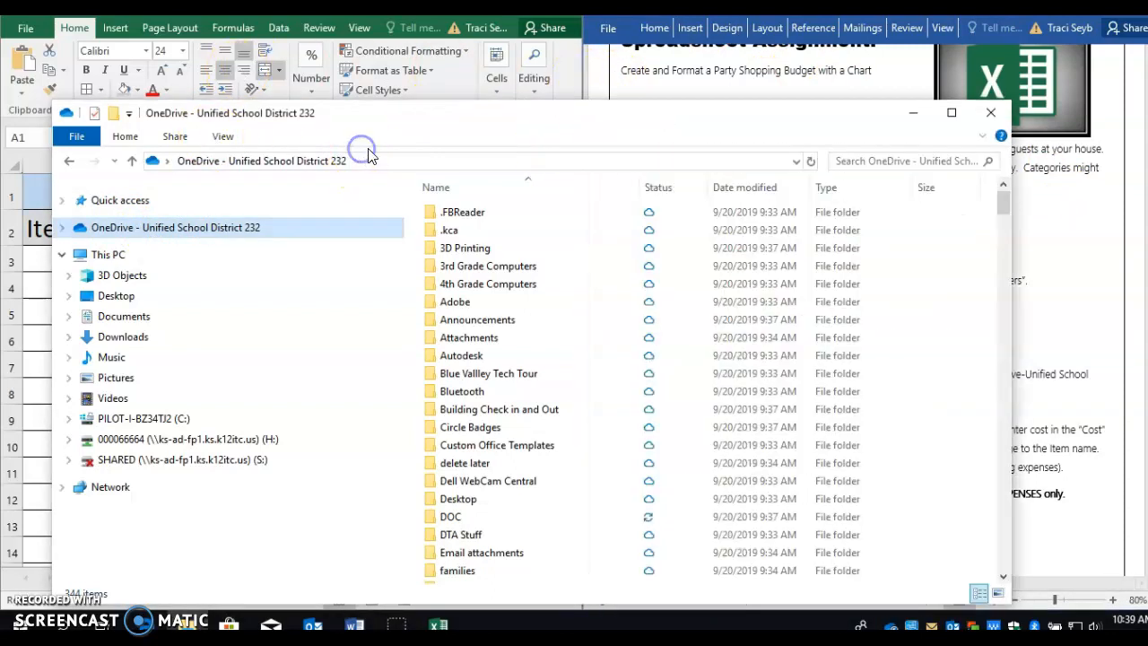
click(983, 111)
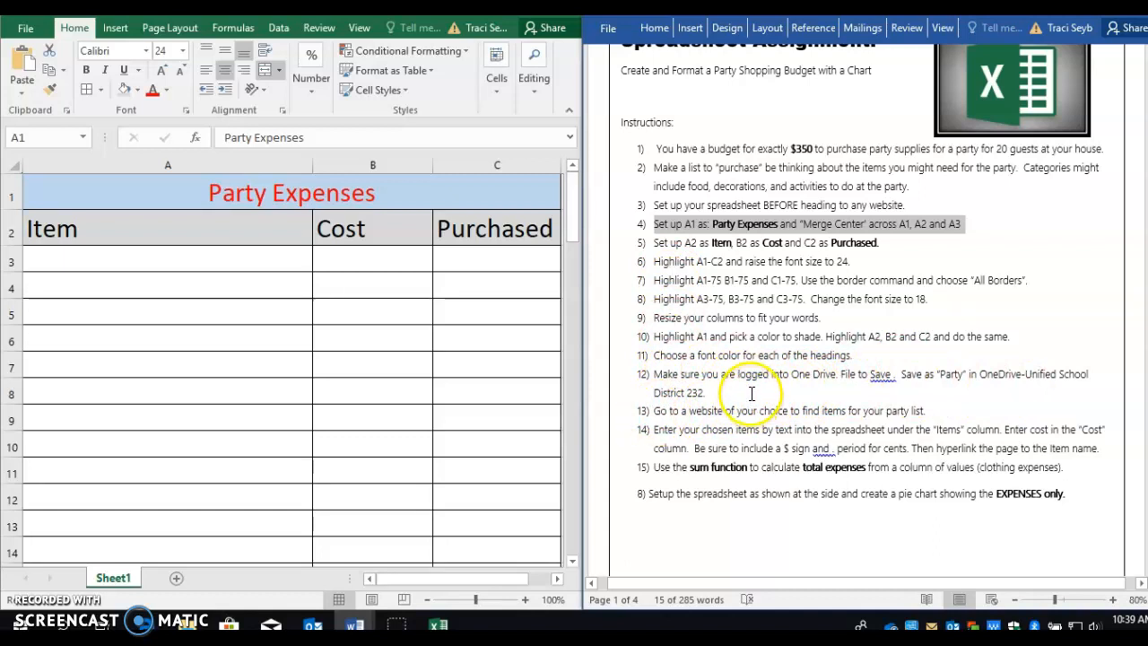
Highlight the instruction to save in OneDrive, and choose the OneDrive - Unified School District 232 folder as the workbook's save location.
drag(900, 375, 963, 388)
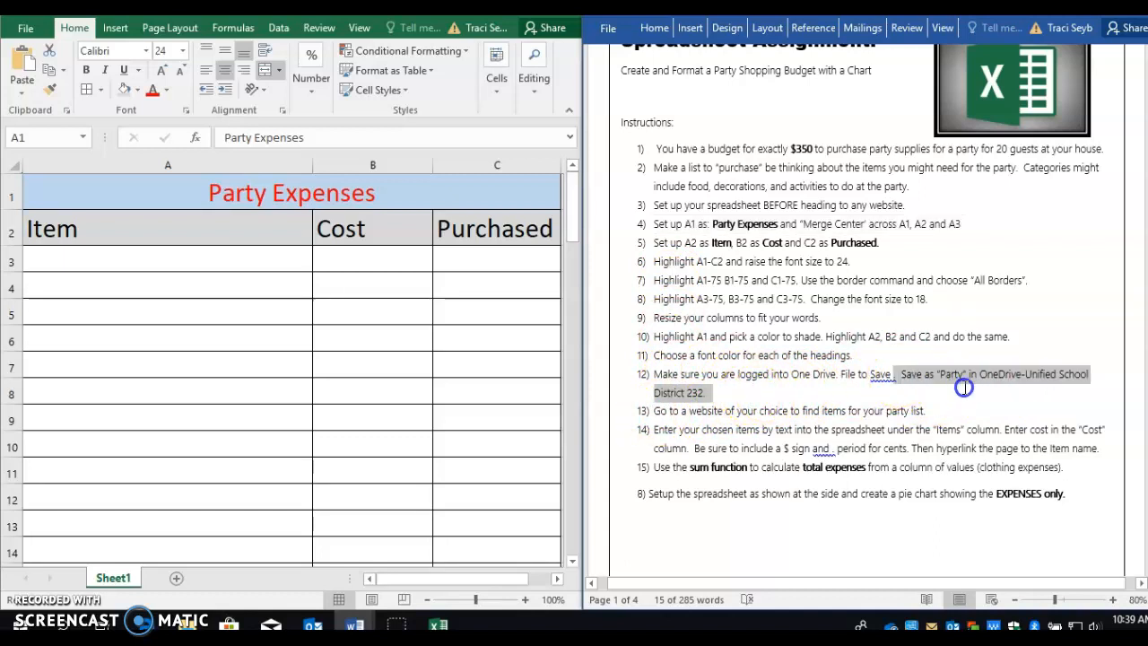
click(25, 28)
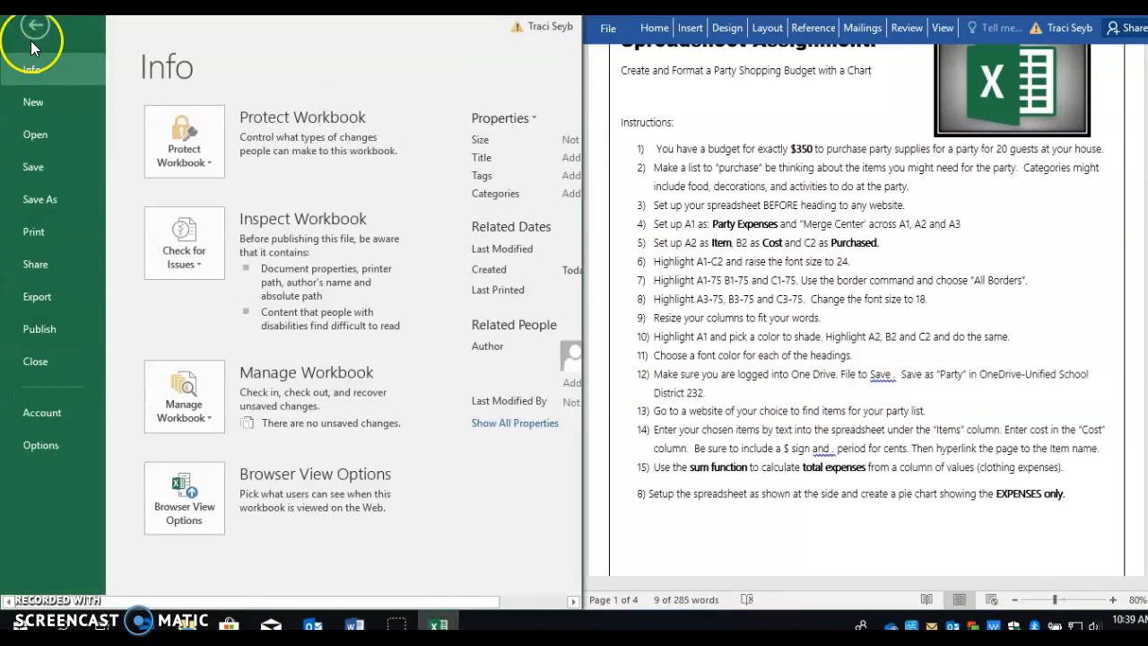
click(34, 172)
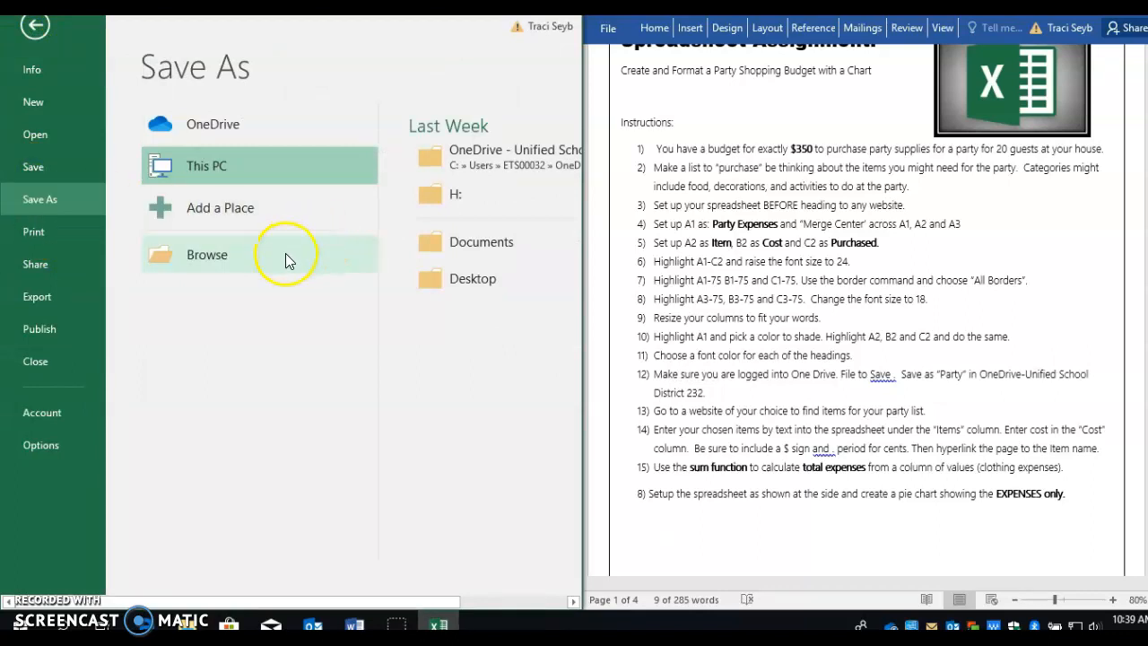
click(228, 257)
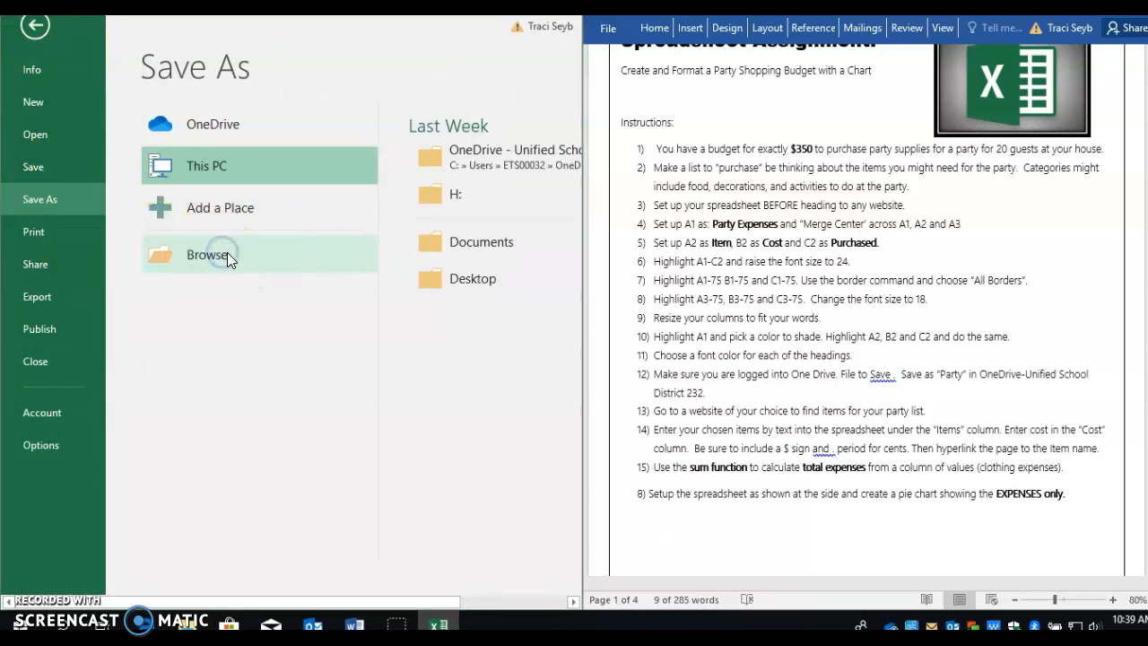
drag(139, 204, 148, 153)
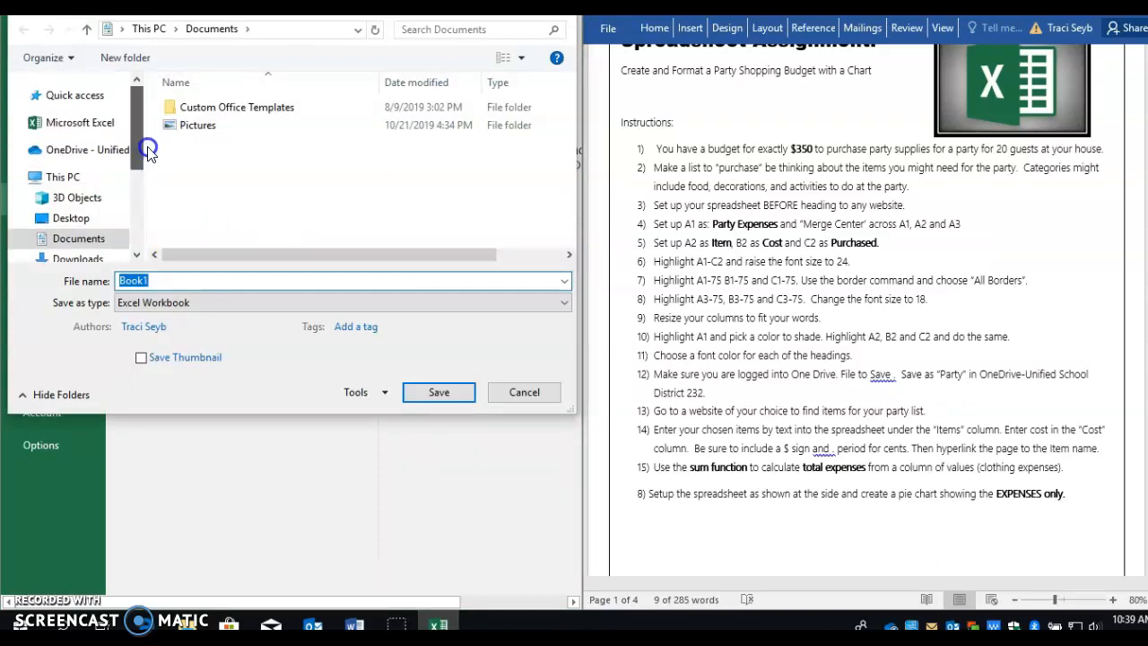
click(65, 153)
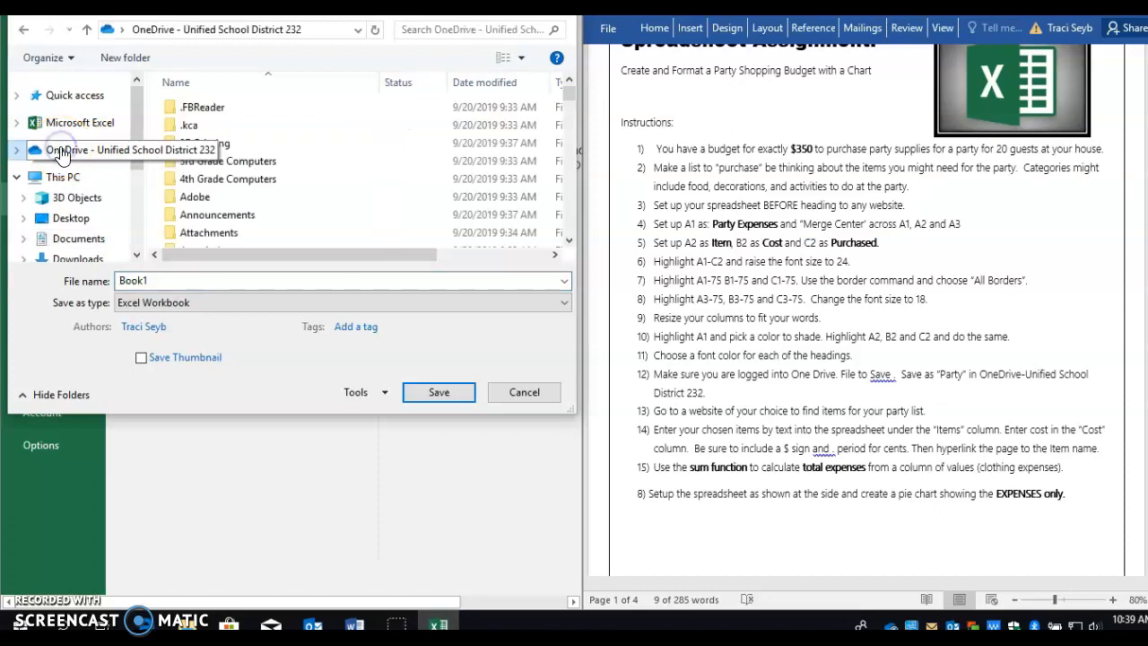
Name the workbook "Party Ex" and save it as an Excel Workbook.
double_click(170, 279)
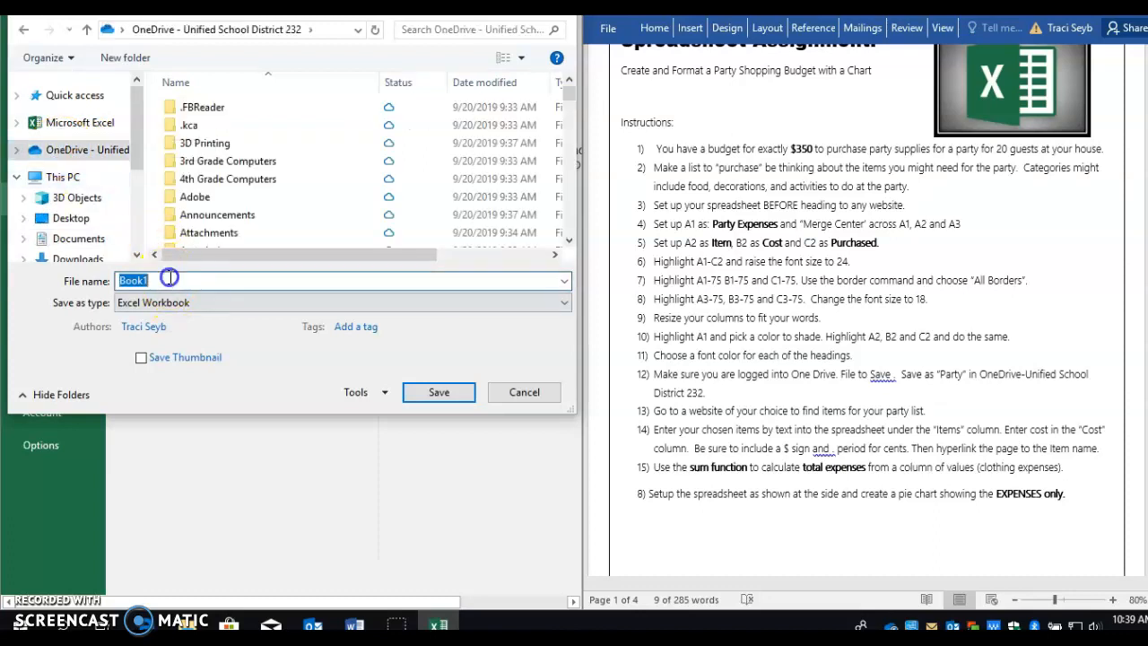
text(Pa)
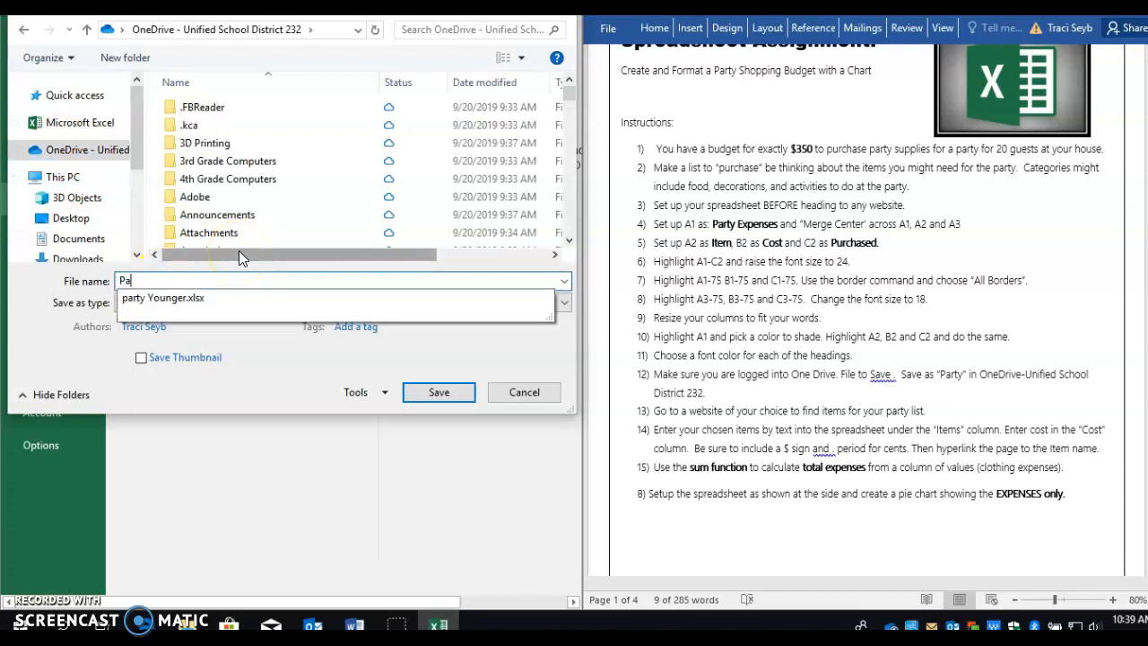
text(rty Ex)
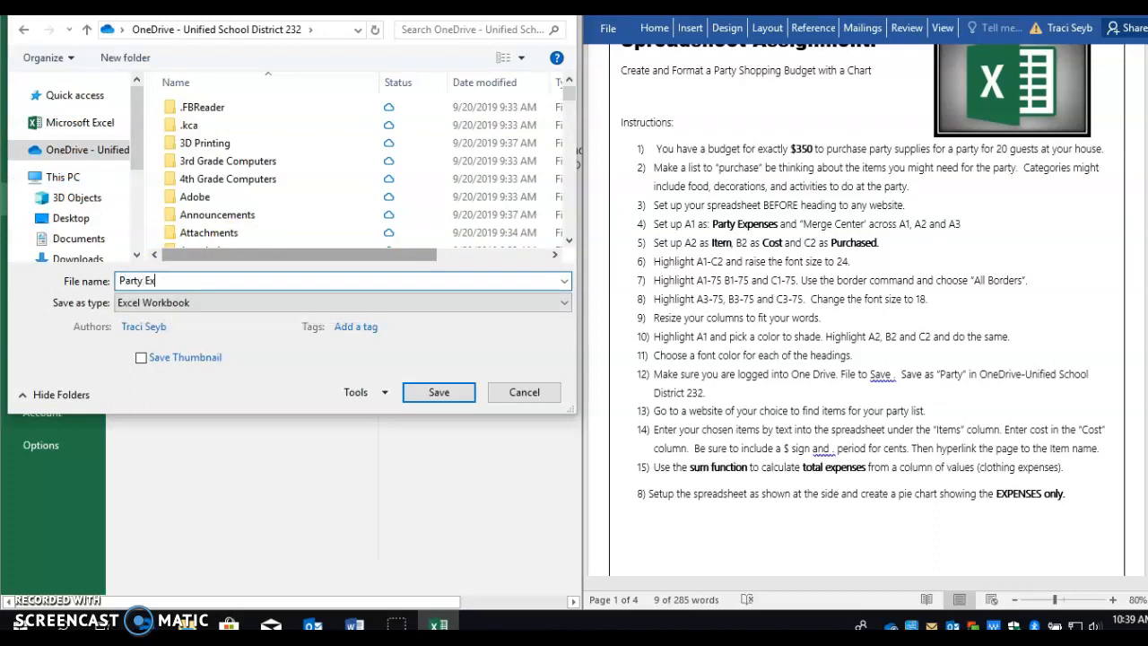
click(439, 394)
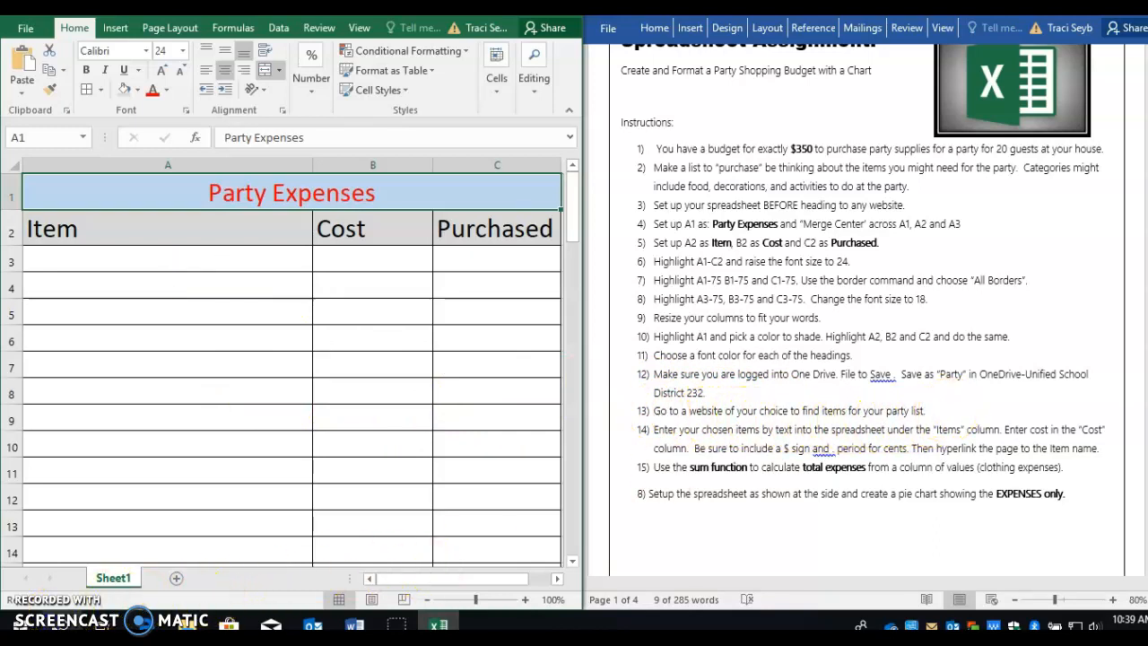
Switch to Google Chrome and start a search on the Google page.
click(153, 623)
text(goog)
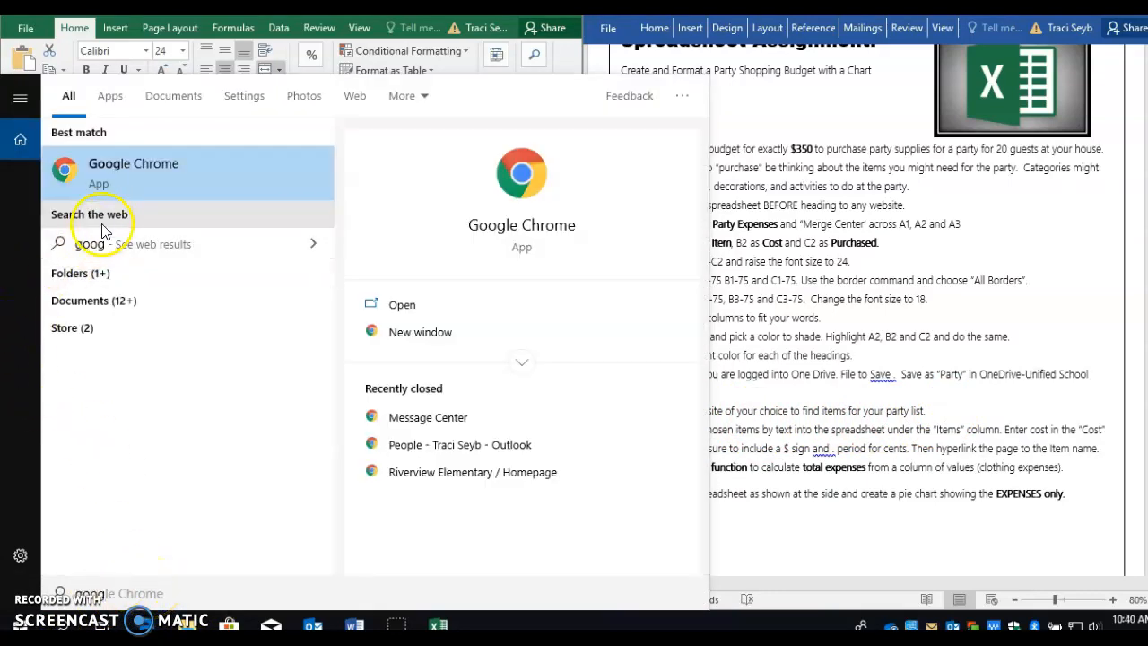
click(104, 164)
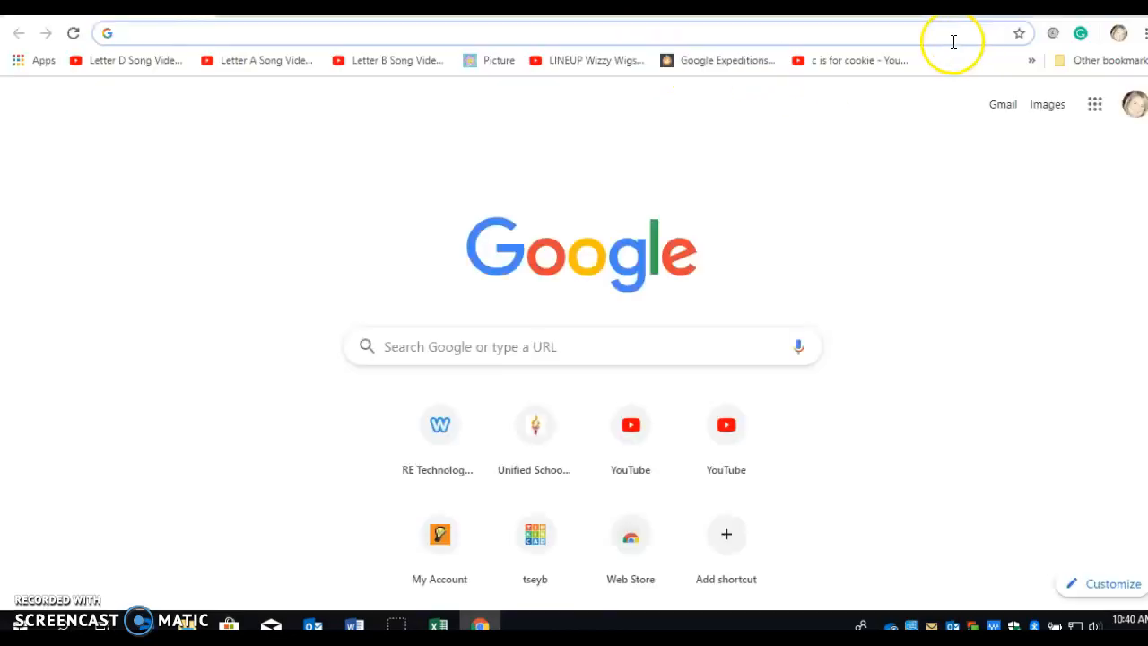
click(427, 350)
text(small)
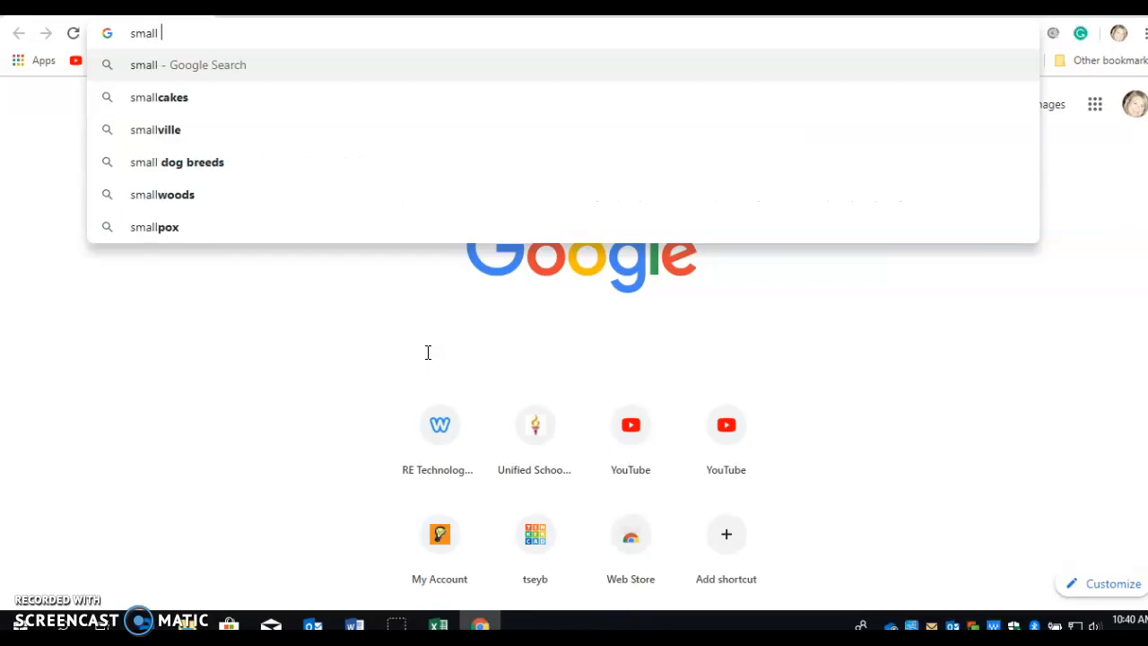
text(cas)
key(BackSpace)
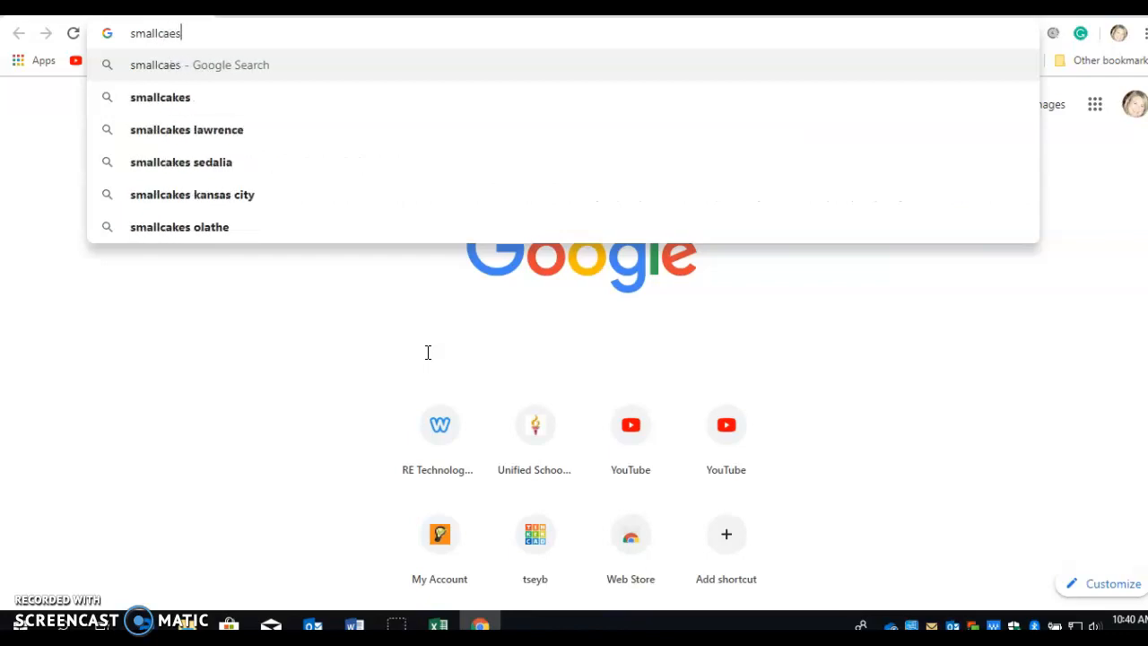
key(BackSpace)
key(BackSpace)
key(BackSpace)
key(BackSpace)
key(BackSpace)
key(BackSpace)
key(BackSpace)
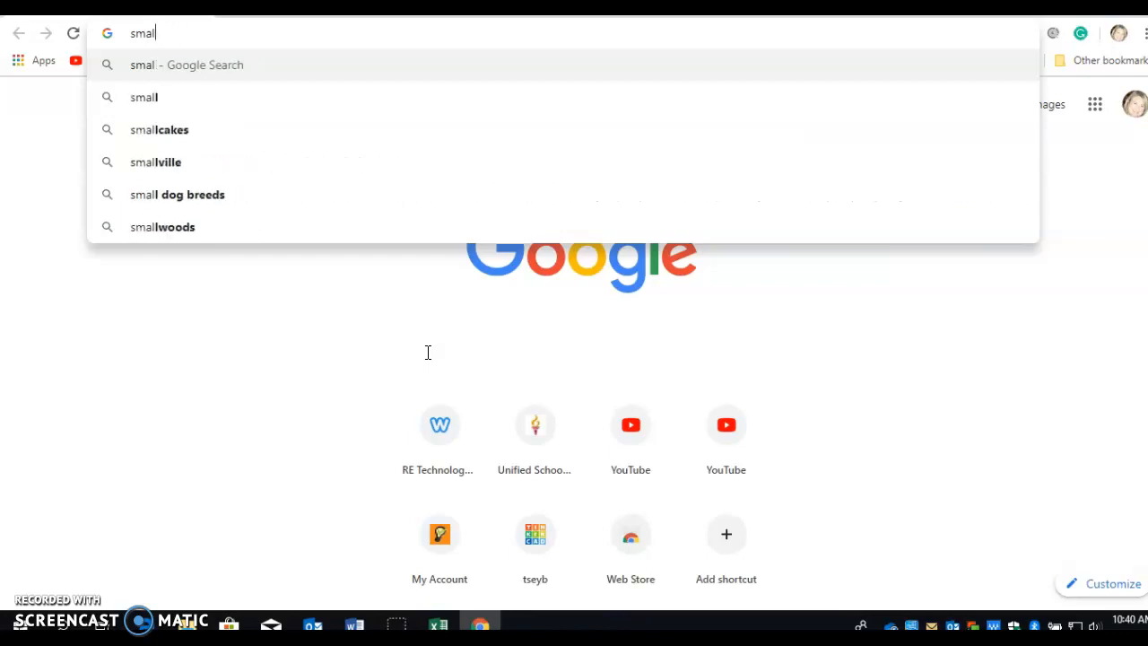
text(walma)
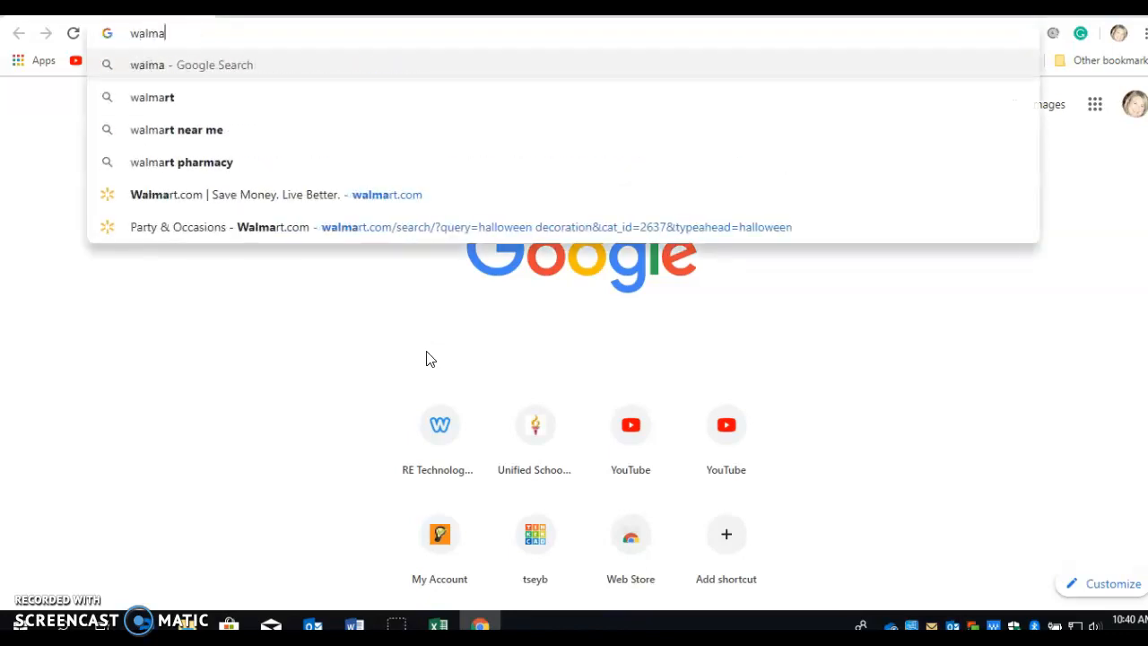
key(BackSpace)
text(a)
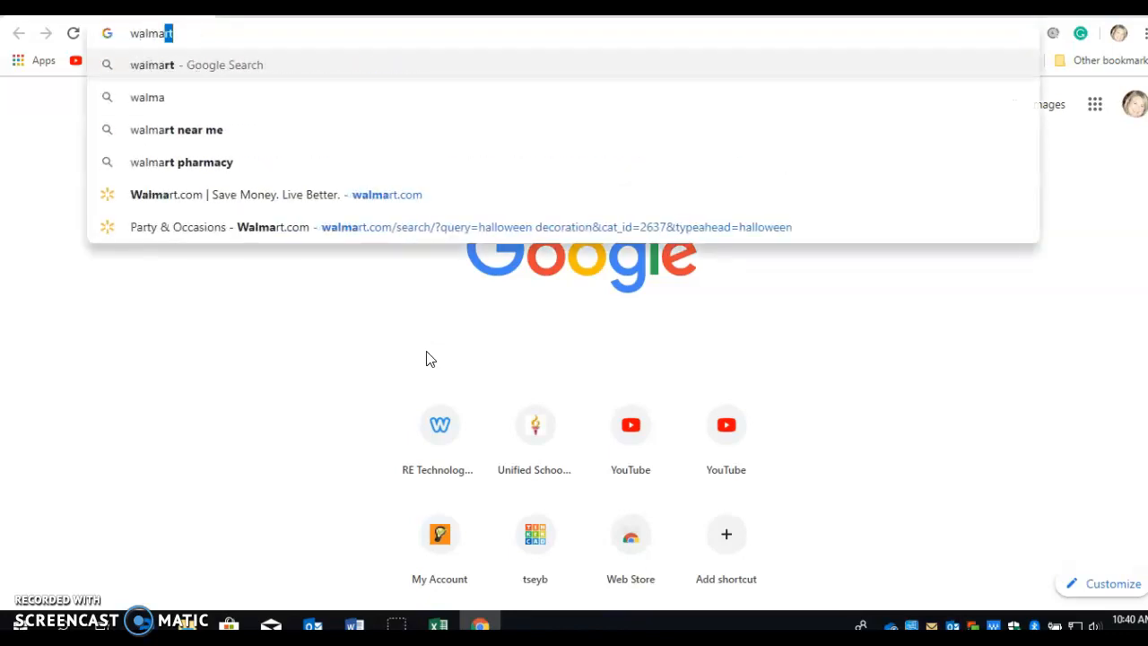
key(BackSpace)
key(BackSpace)
key(BackSpace)
key(BackSpace)
key(BackSpace)
Search Google for "target" and open the Target website from the results.
text(tart)
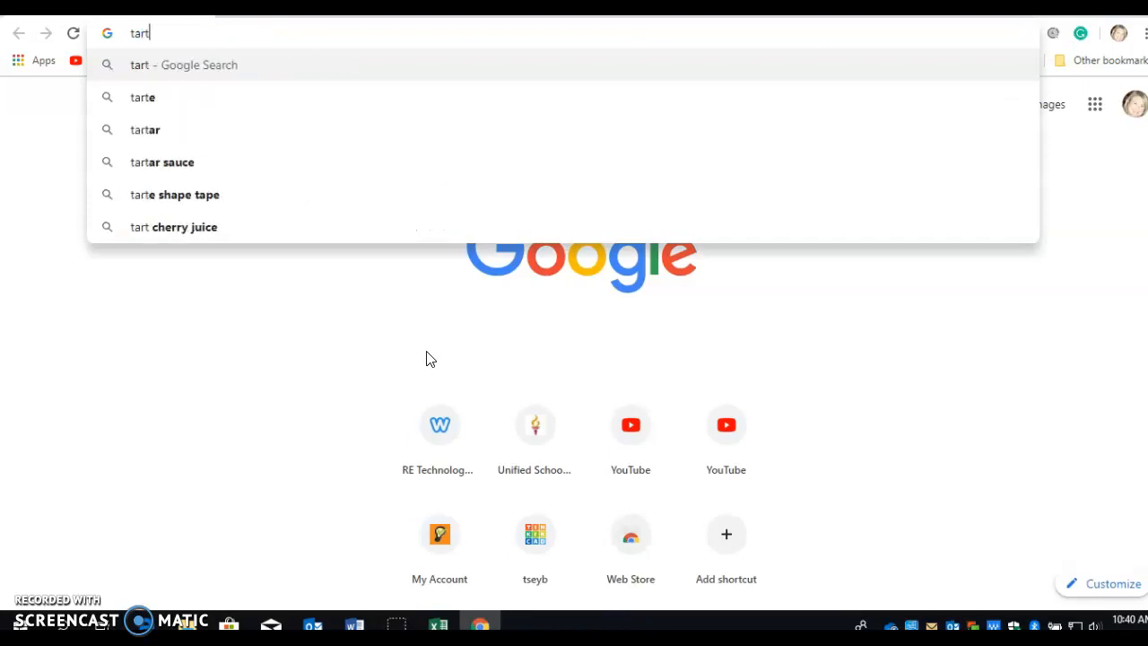
key(BackSpace)
text(get)
key(Return)
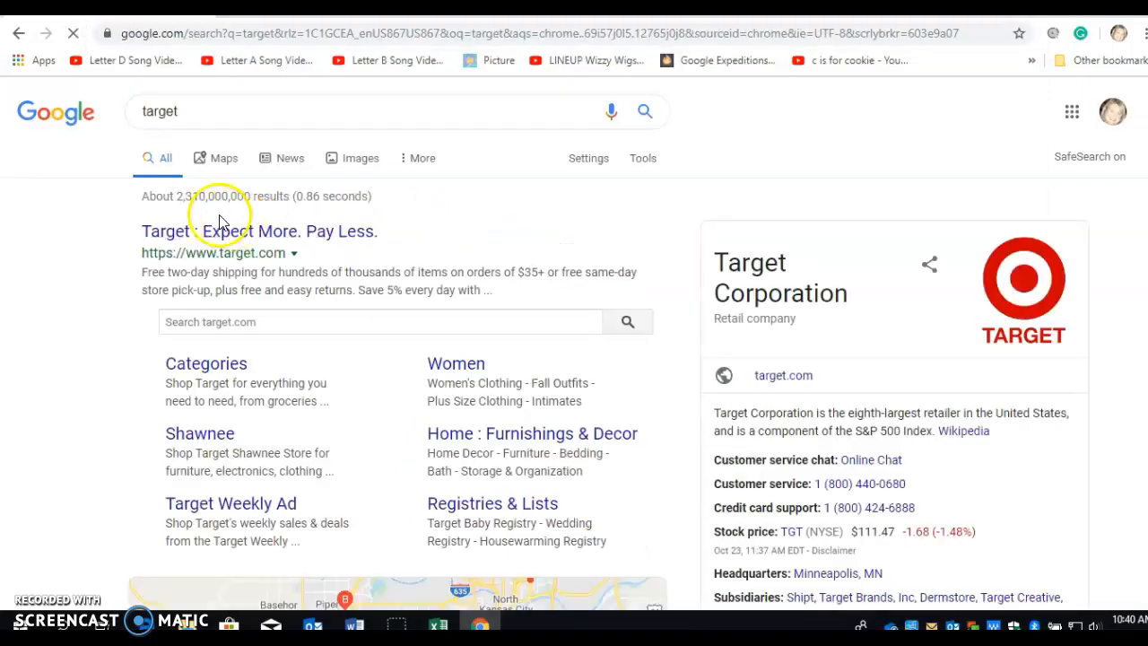
click(225, 235)
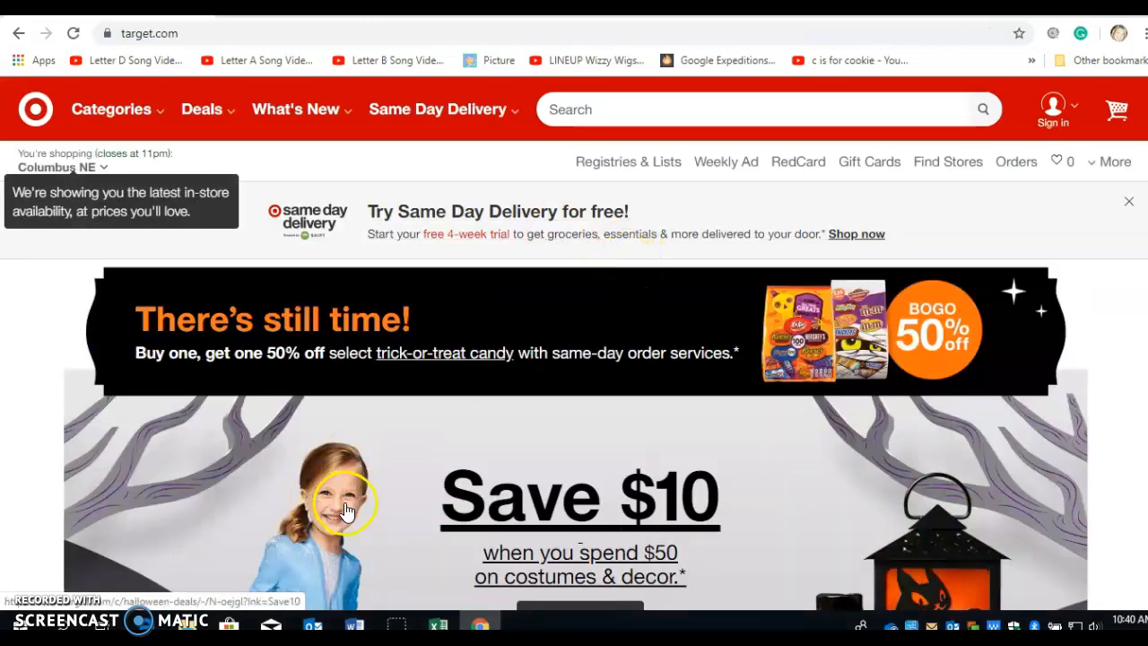
Search the Target website for "halloween party decorations".
click(567, 114)
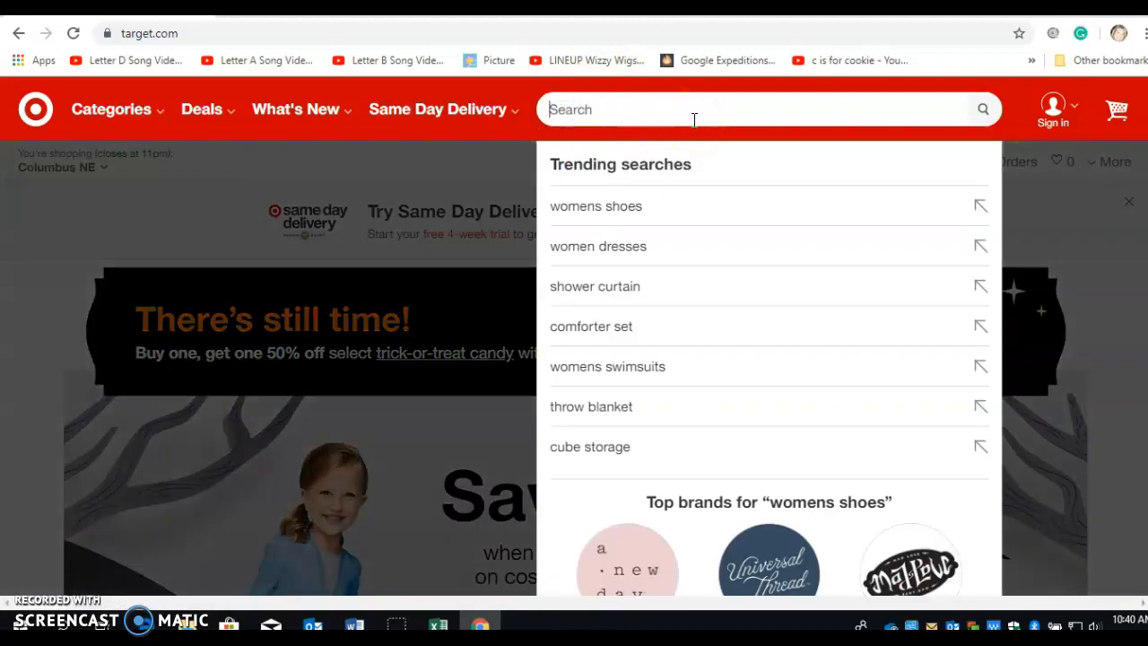
text(hallo)
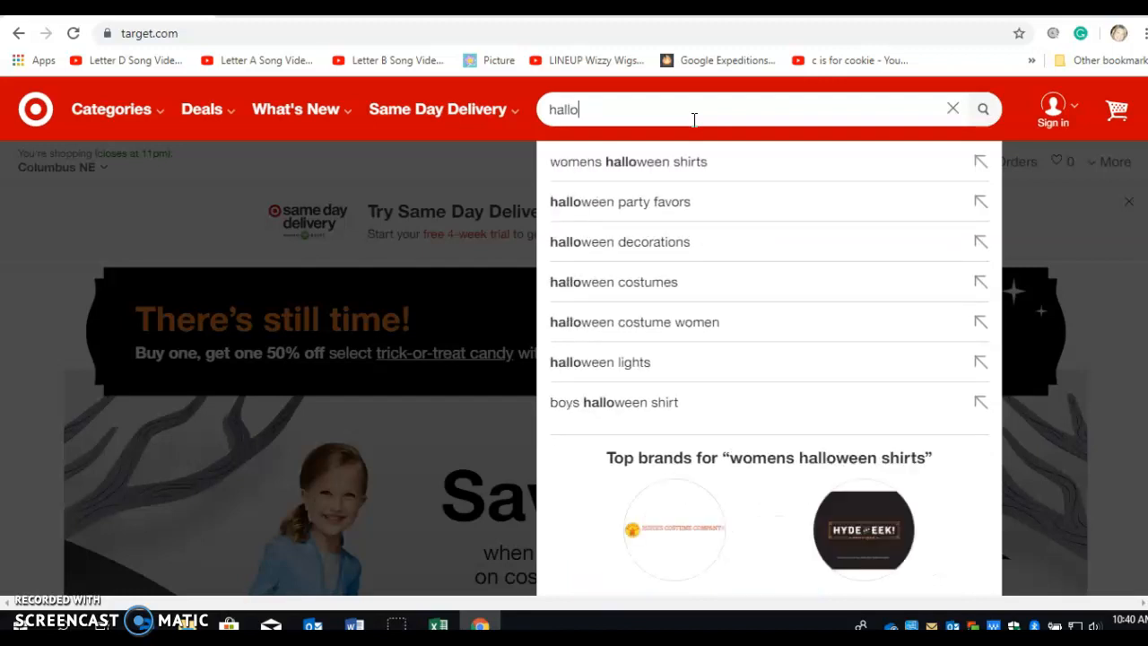
text(ween pary)
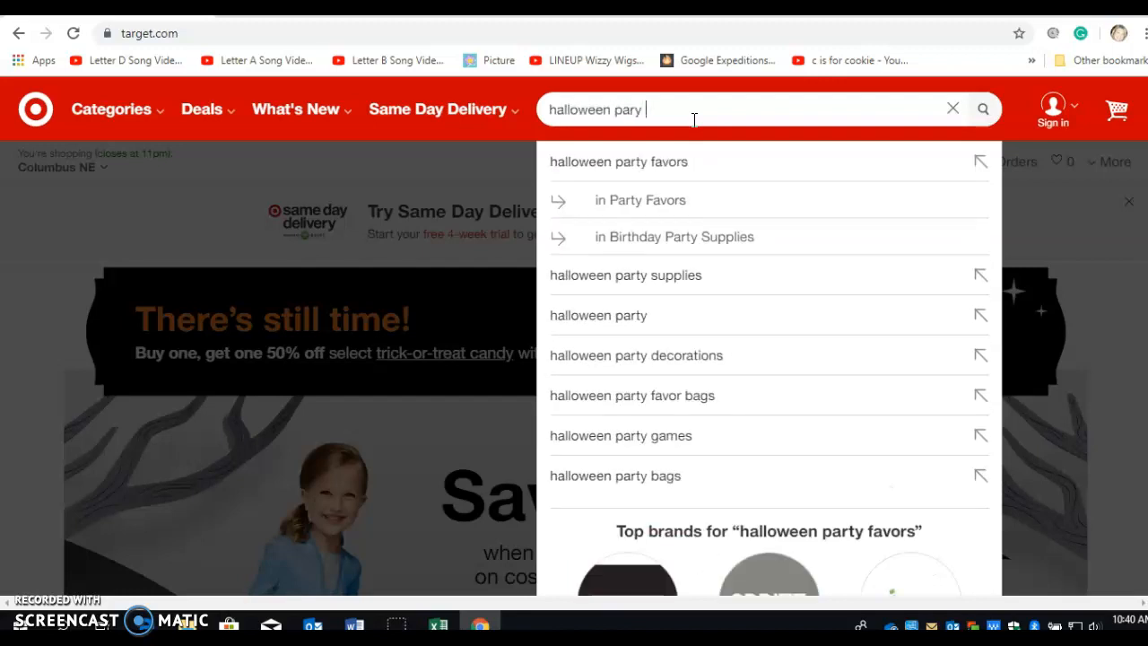
key(BackSpace)
text(ty dec)
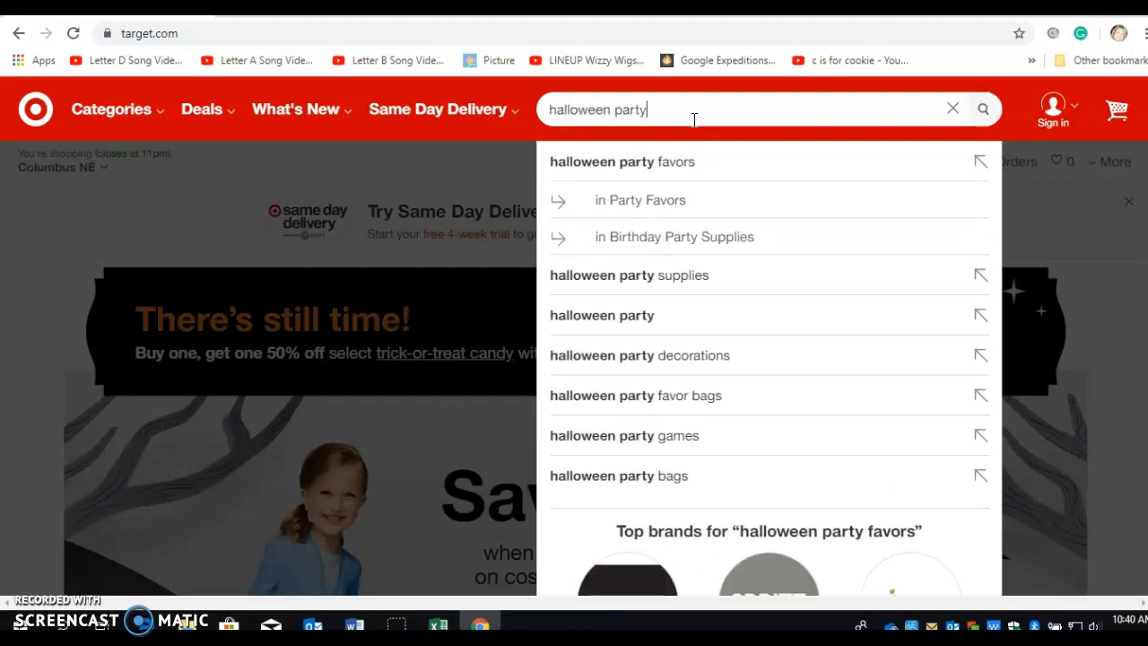
text(o)
click(691, 165)
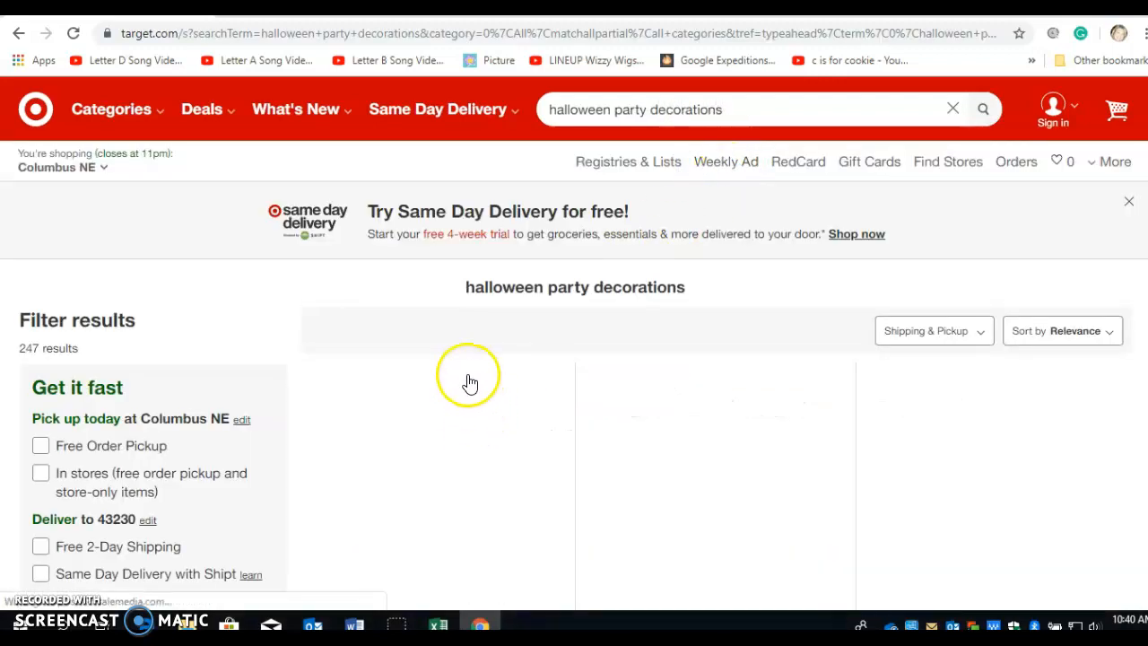
Browse the party decoration results and open the Halloween Glitter Decorations Kit product page.
scroll(621, 403, down, 3)
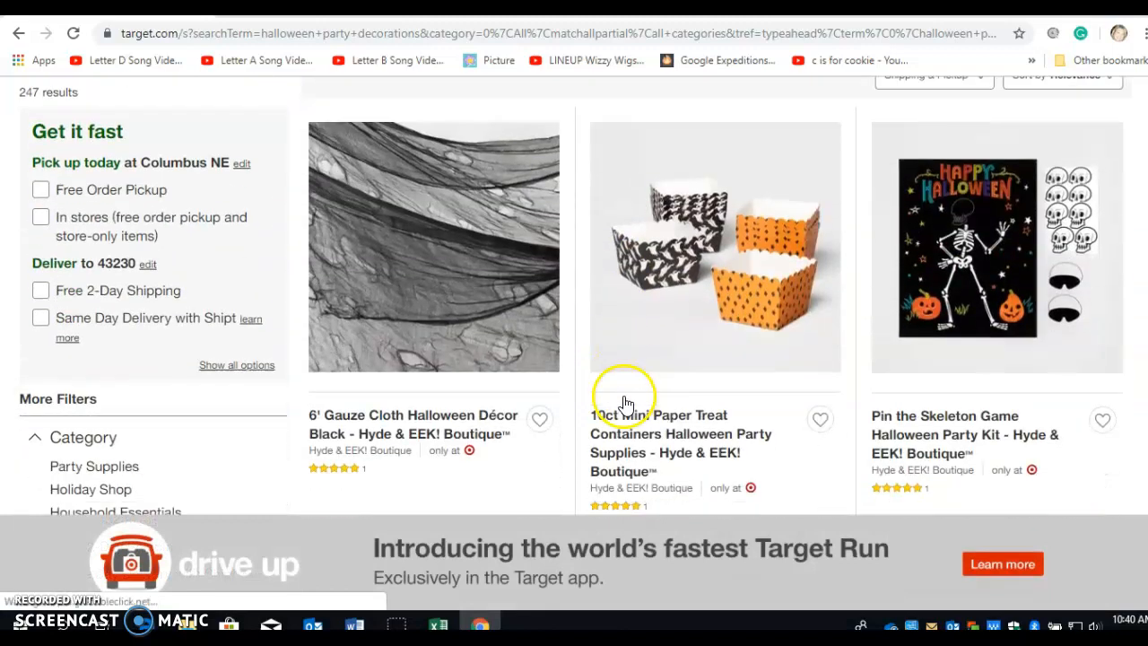
scroll(625, 403, down, 4)
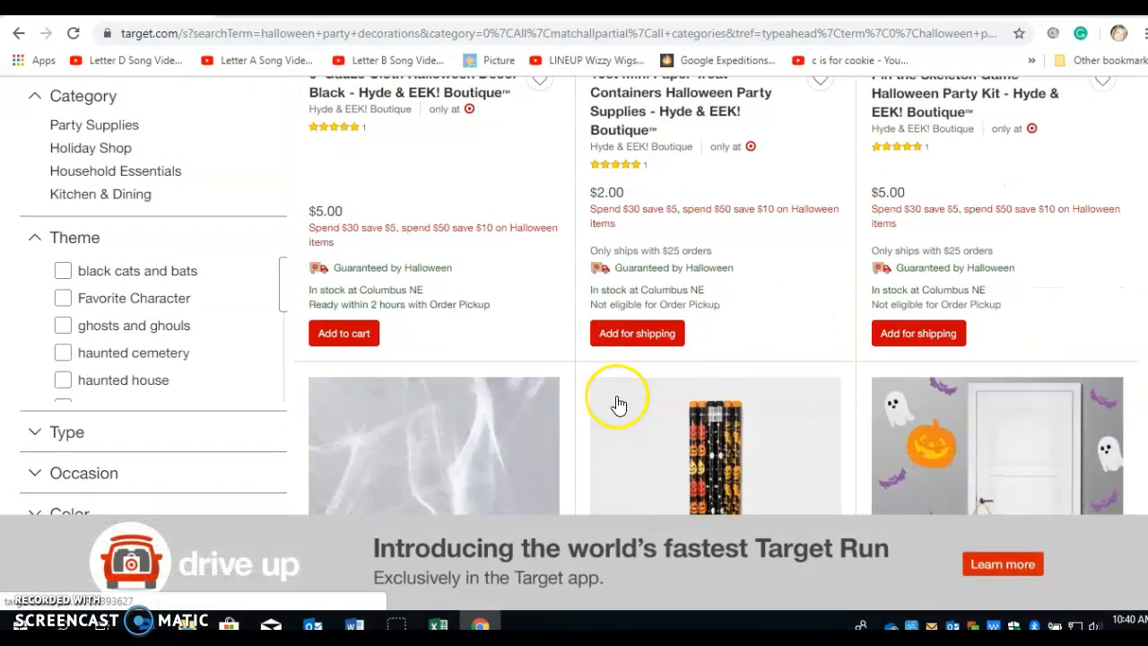
scroll(619, 404, down, 3)
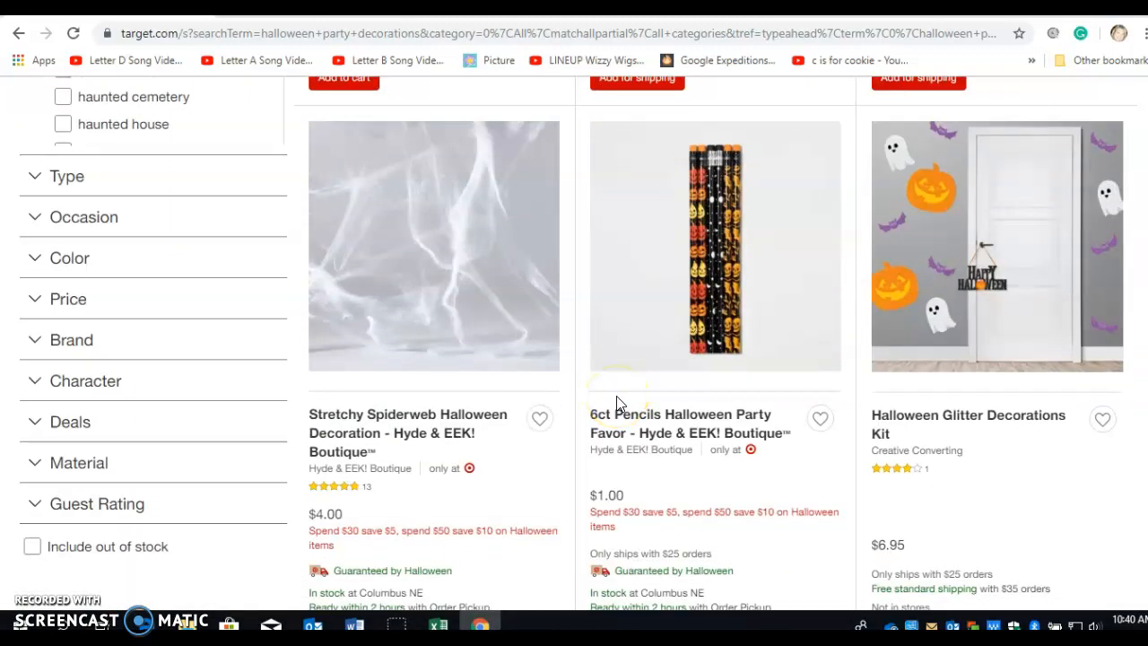
scroll(617, 404, down, 6)
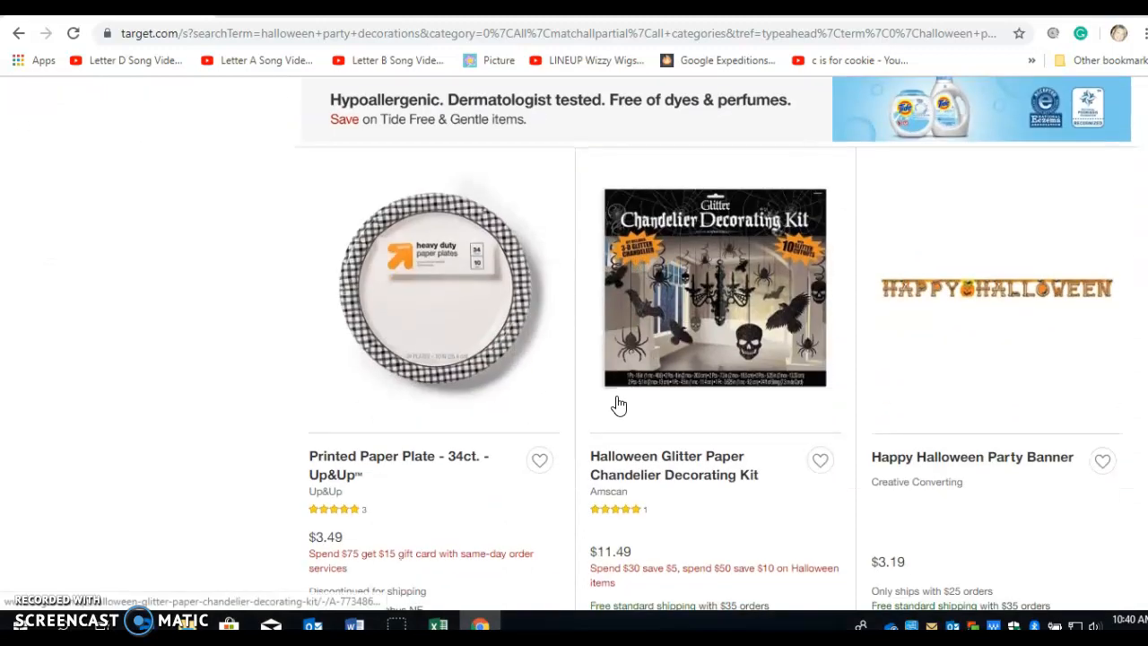
scroll(615, 403, down, 8)
scroll(612, 402, up, 2)
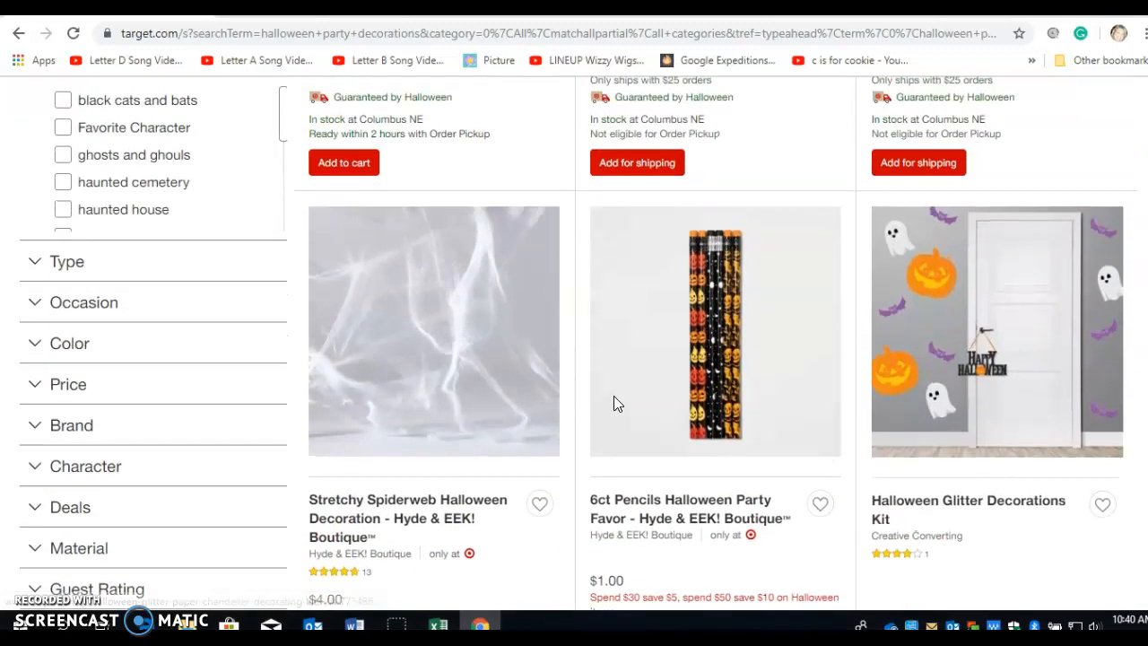
click(973, 341)
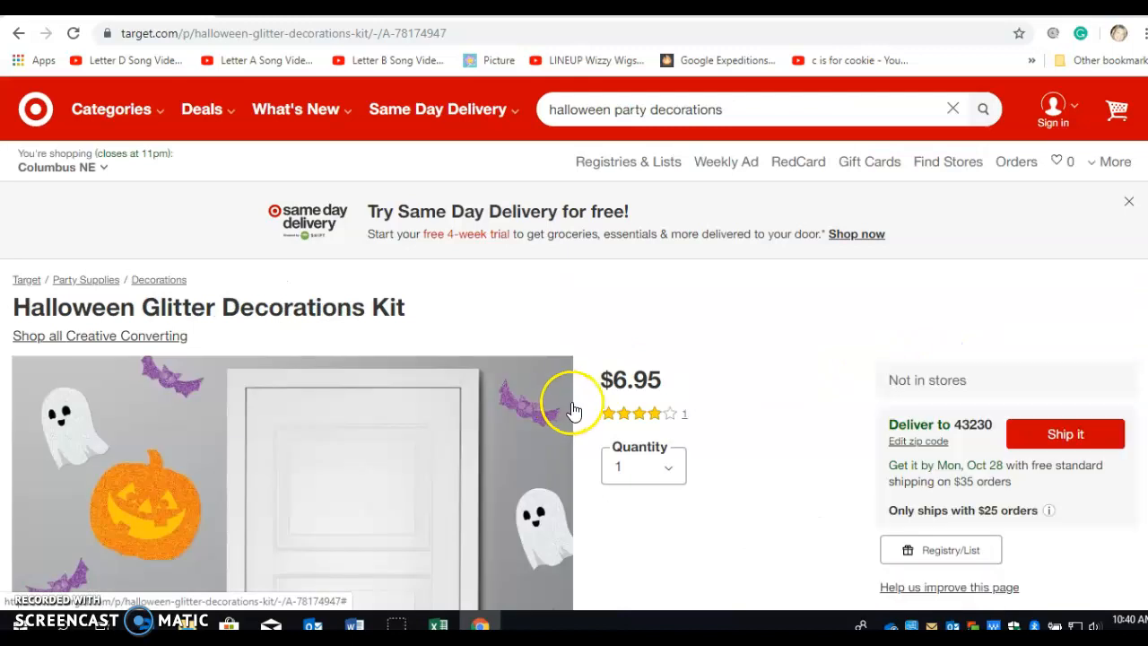
Copy the product title "Halloween Glitter Decorations Kit" from its Target product page.
scroll(577, 408, down, 4)
scroll(578, 409, up, 3)
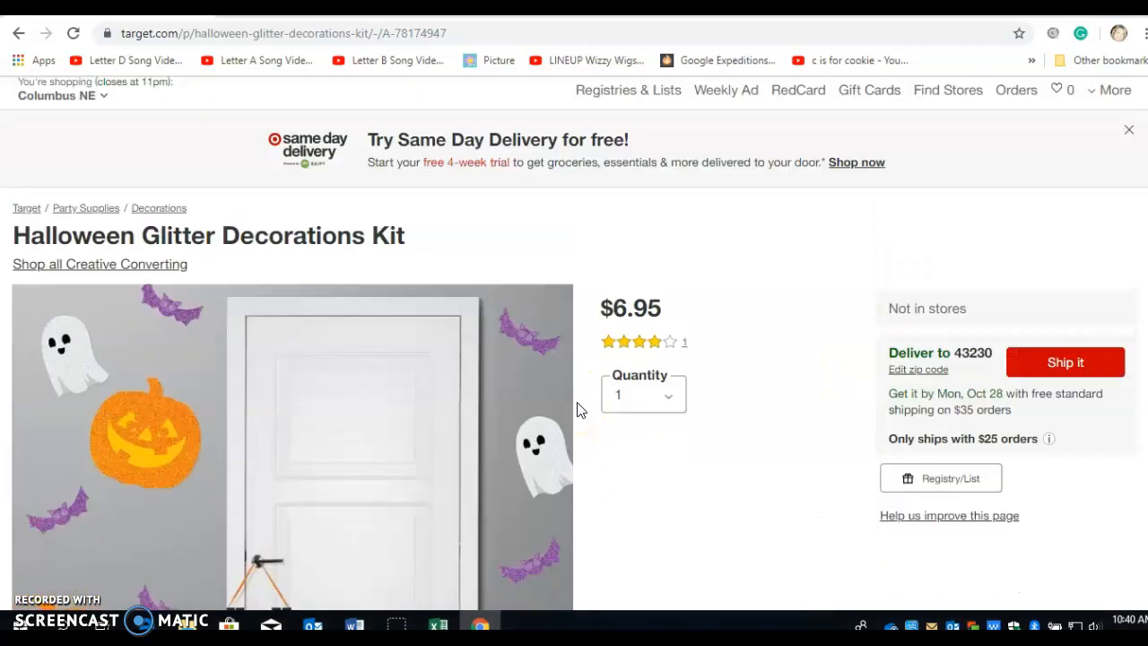
scroll(577, 408, up, 1)
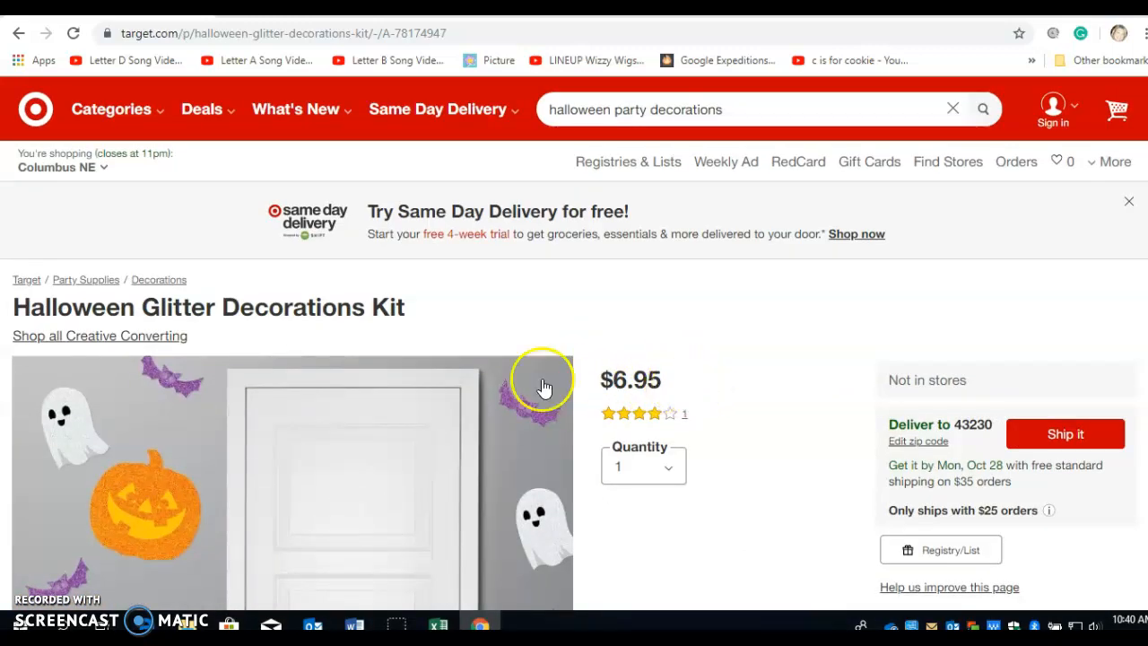
drag(405, 308, 17, 314)
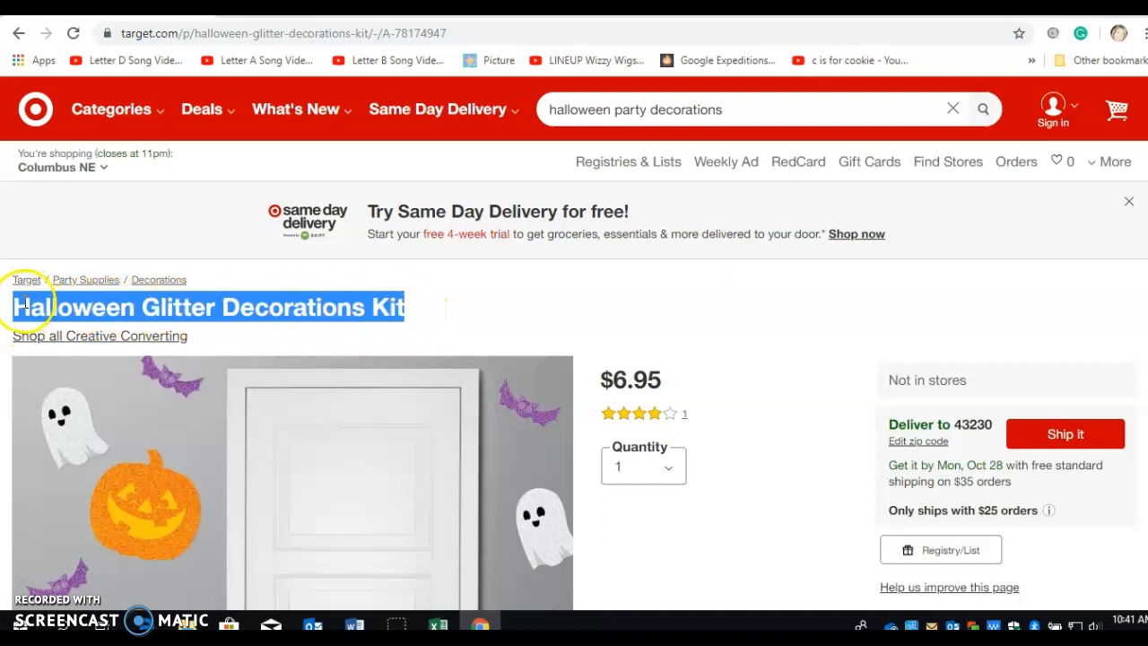
right_click(61, 309)
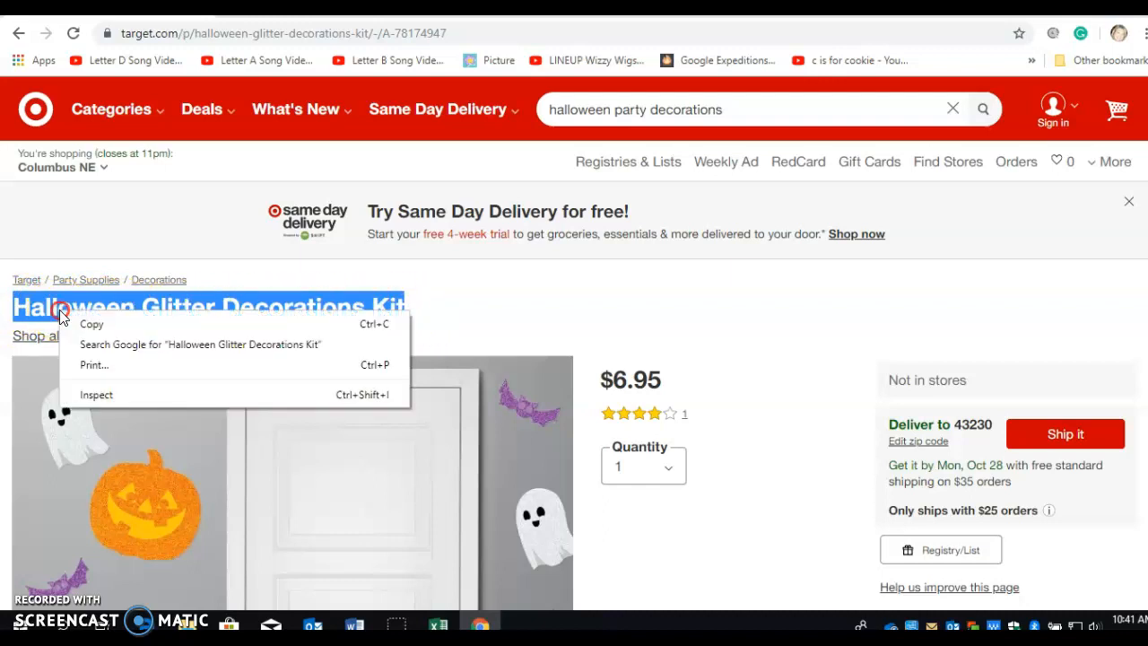
click(75, 326)
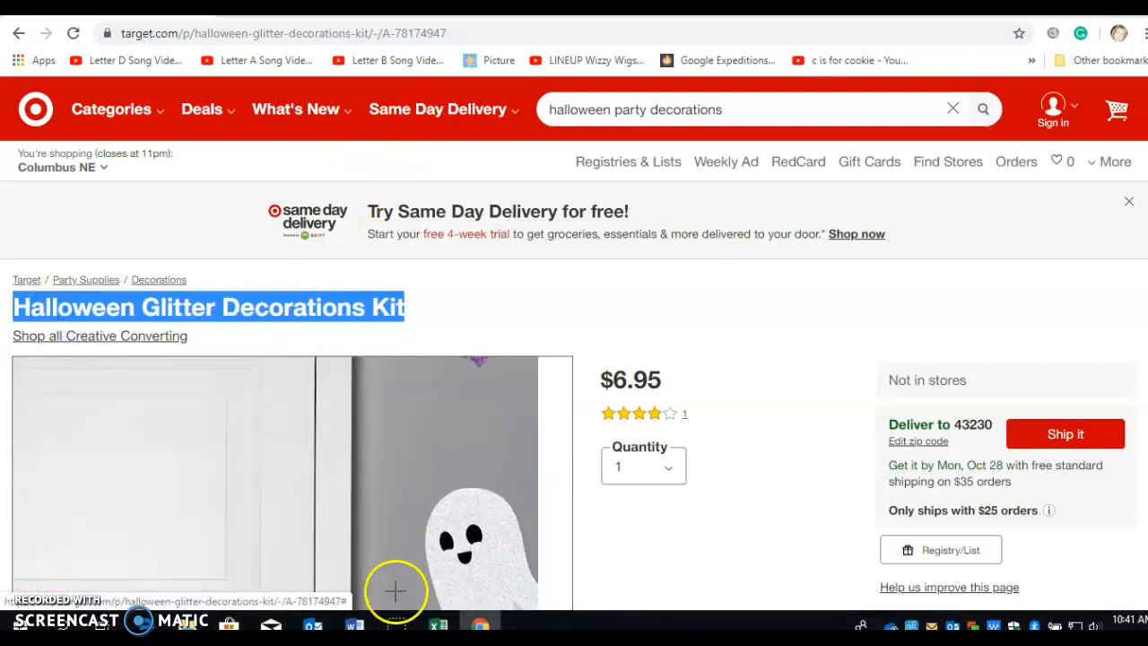
Switch to Excel and paste the copied product name into cell A3, with its cost of $6.95 in B3.
click(439, 625)
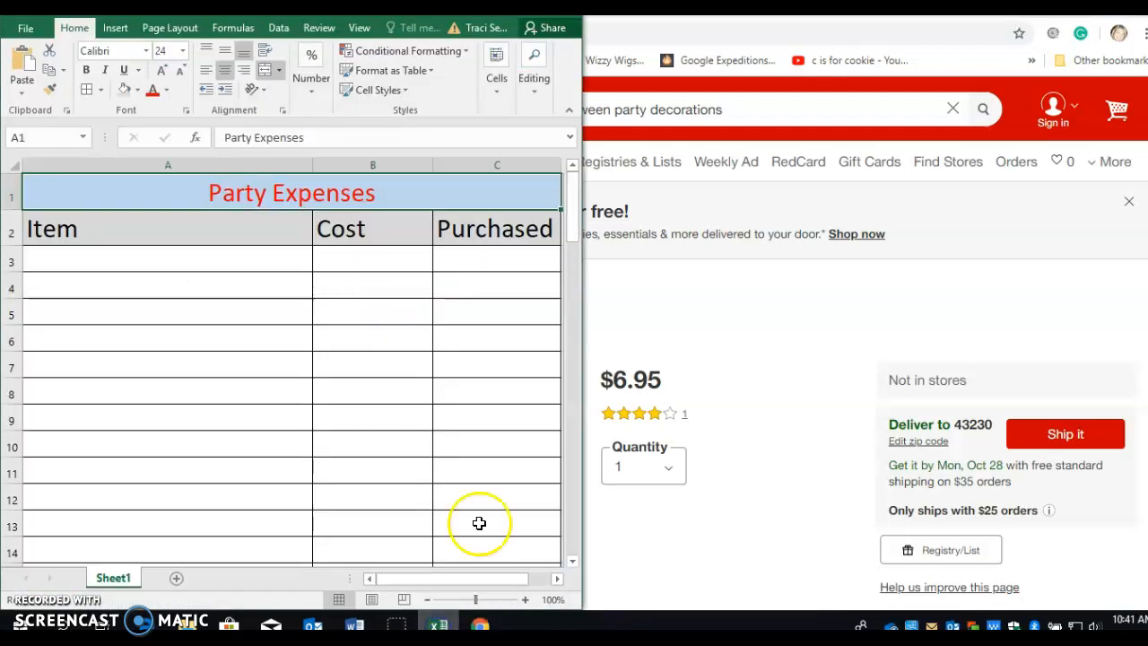
click(521, 8)
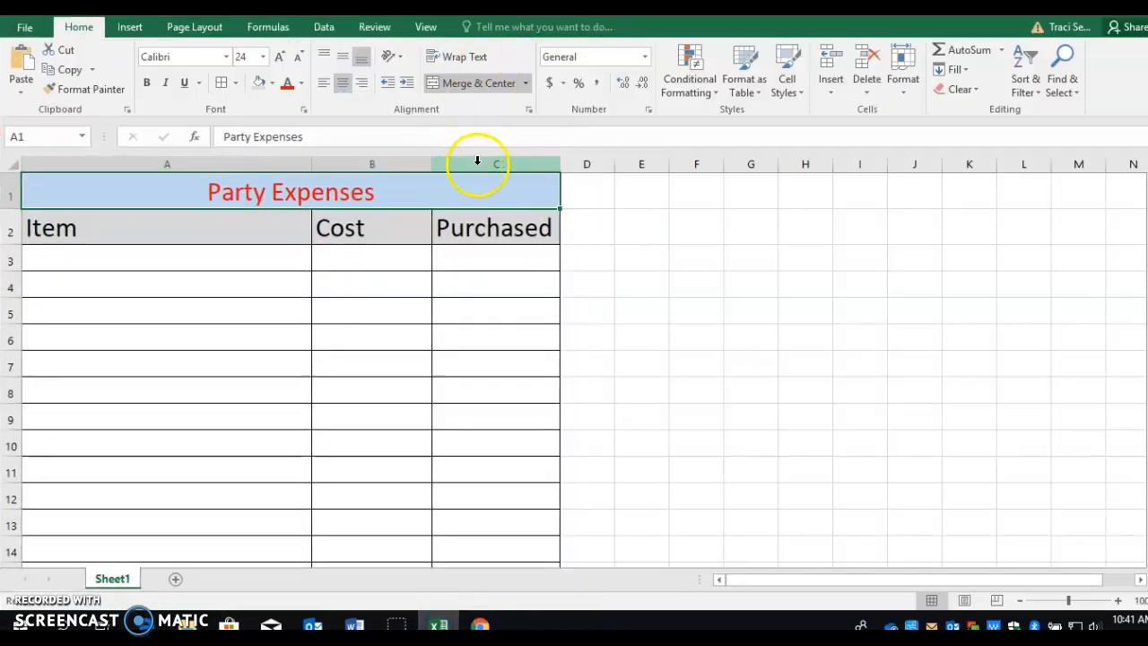
click(195, 261)
double_click(195, 261)
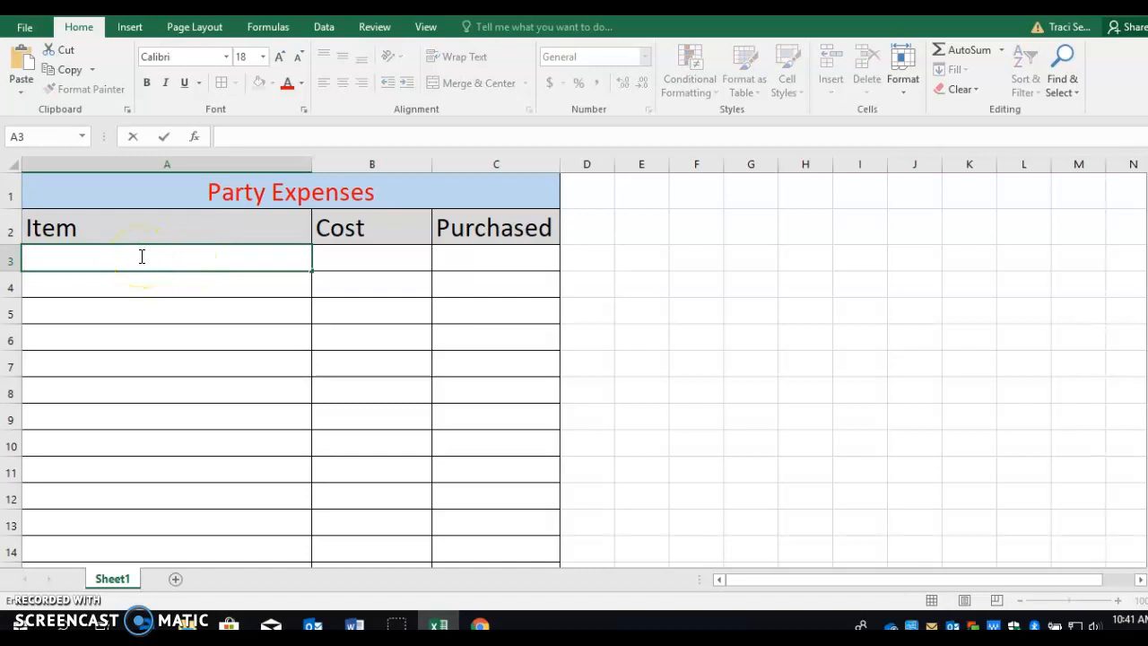
key(ctrl+v)
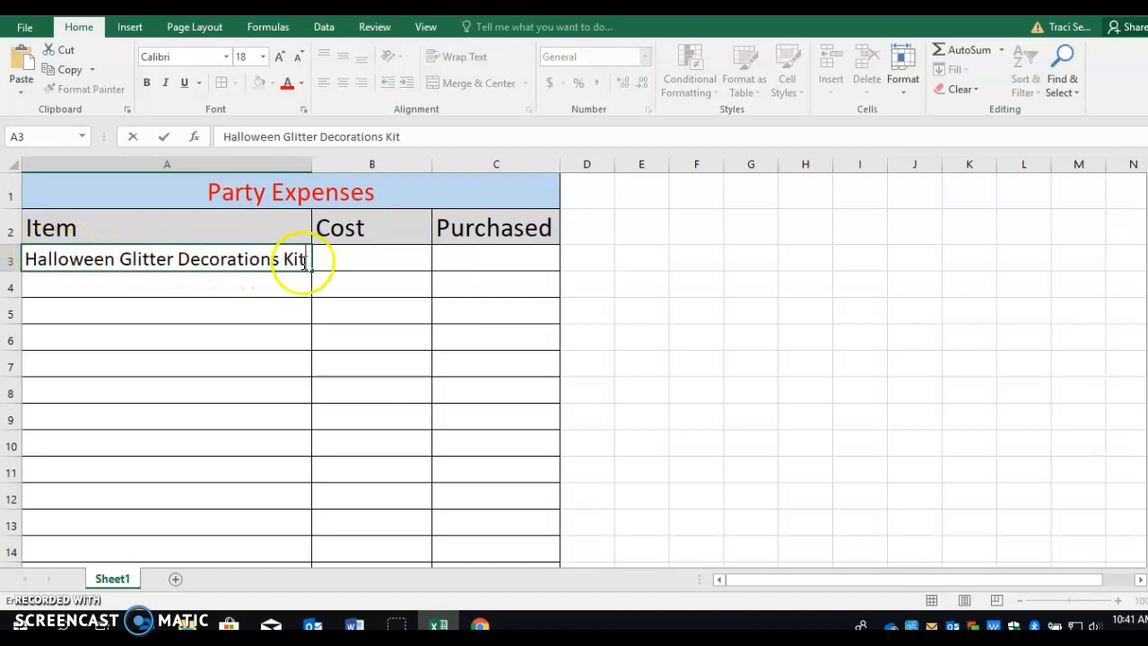
click(333, 260)
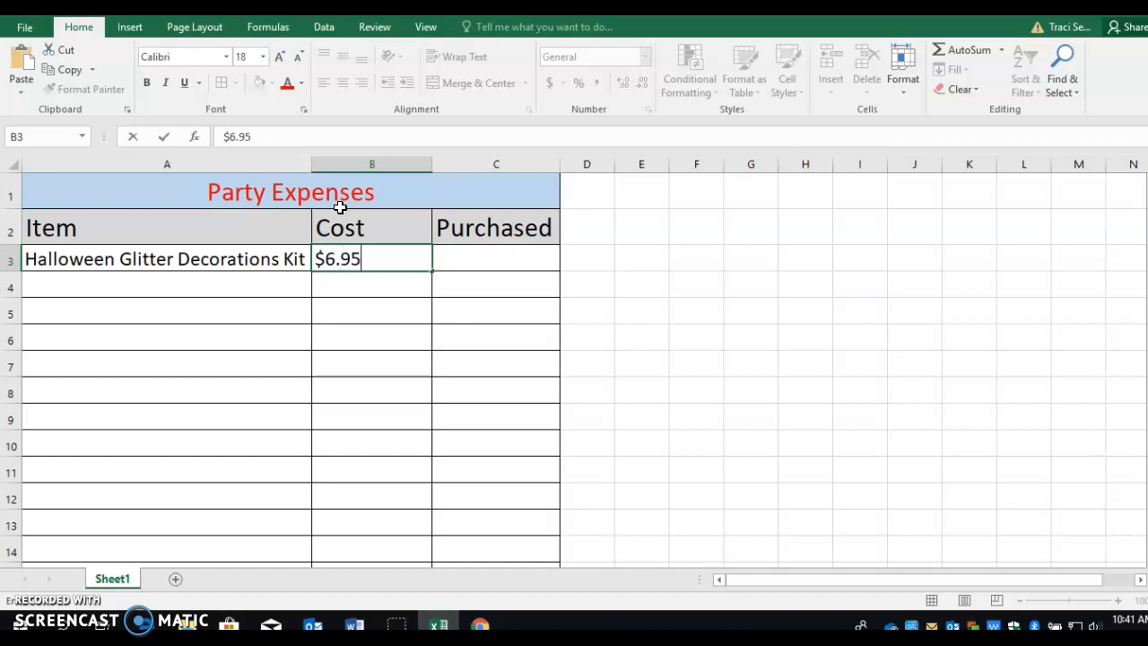
click(249, 280)
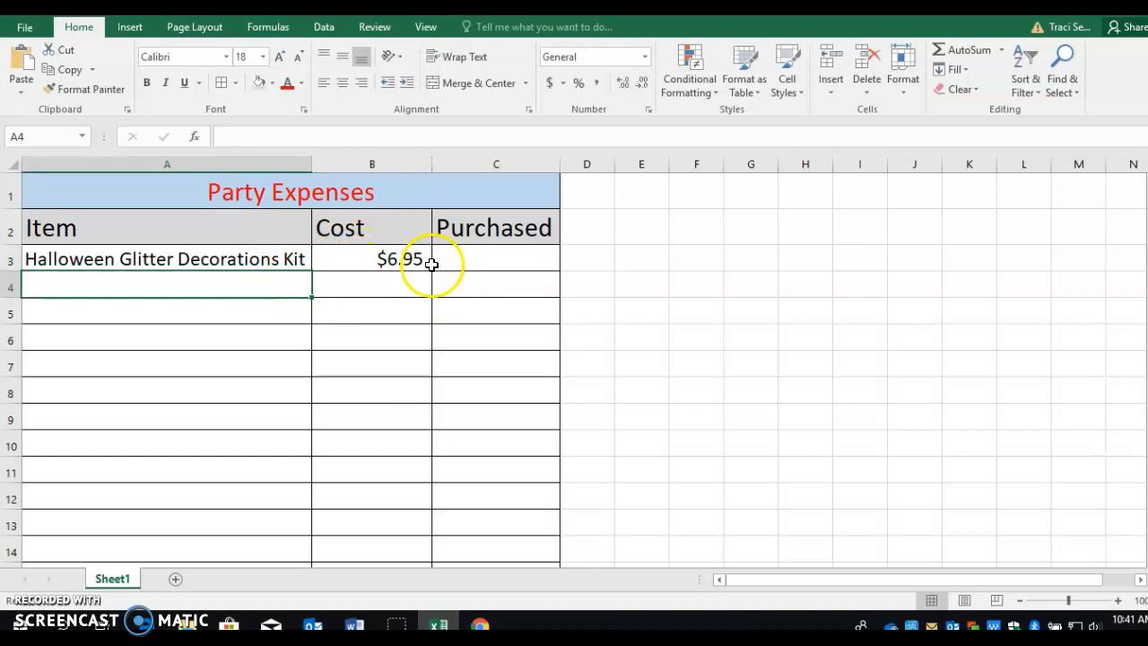
Fill the item name from A3 and the cost from B3 down through row 5.
click(259, 265)
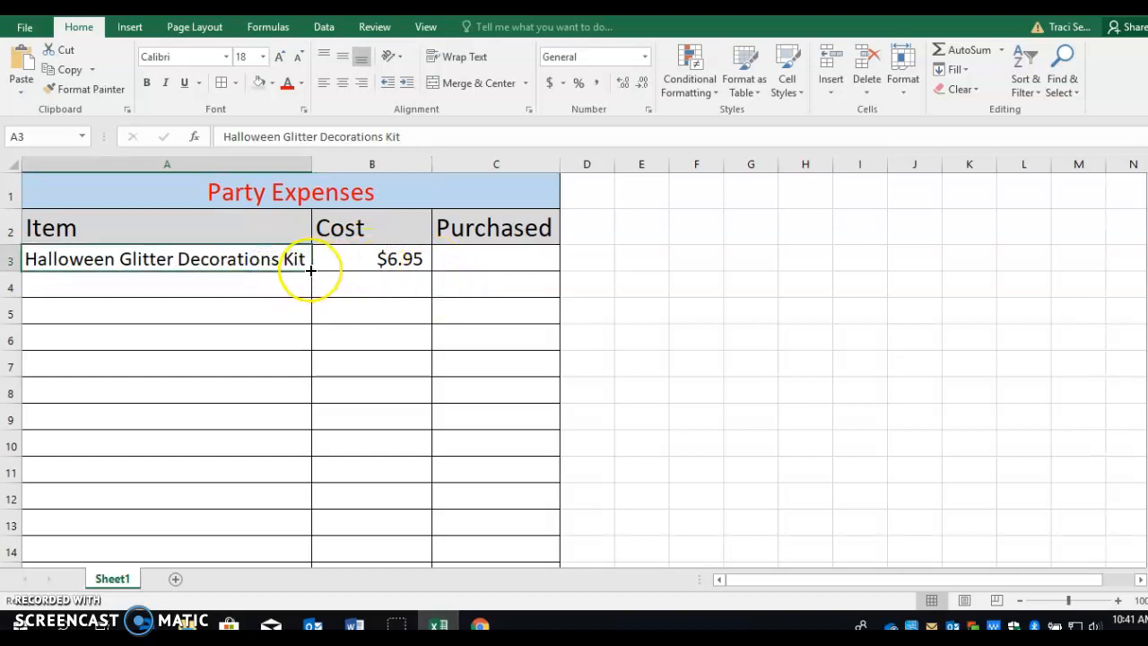
drag(310, 269, 310, 317)
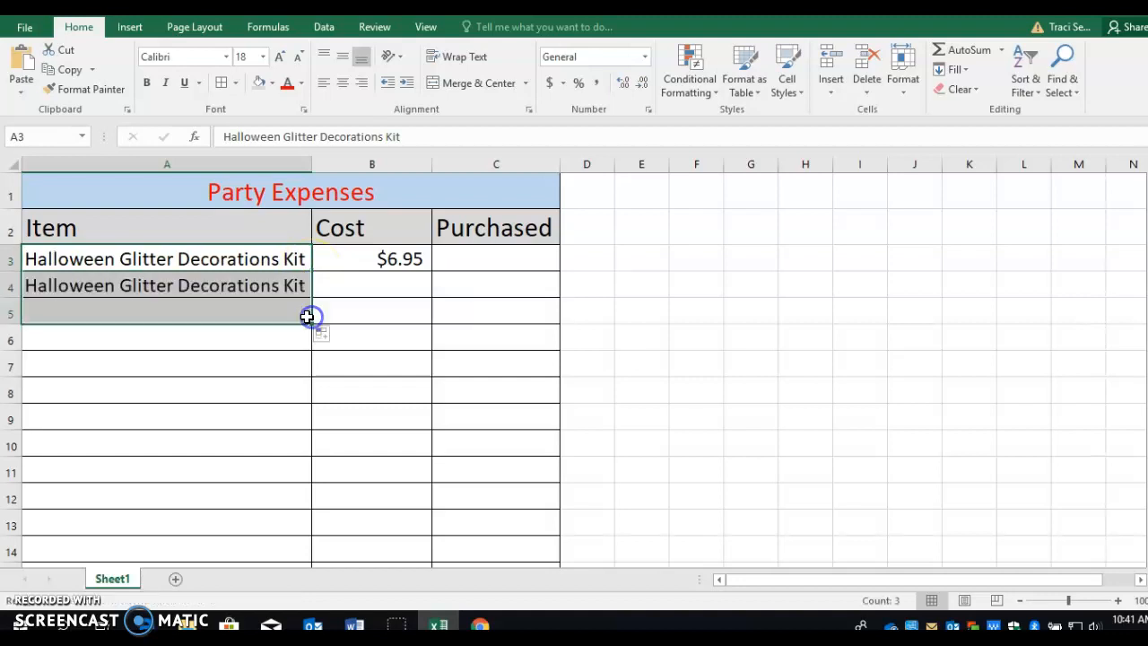
click(404, 259)
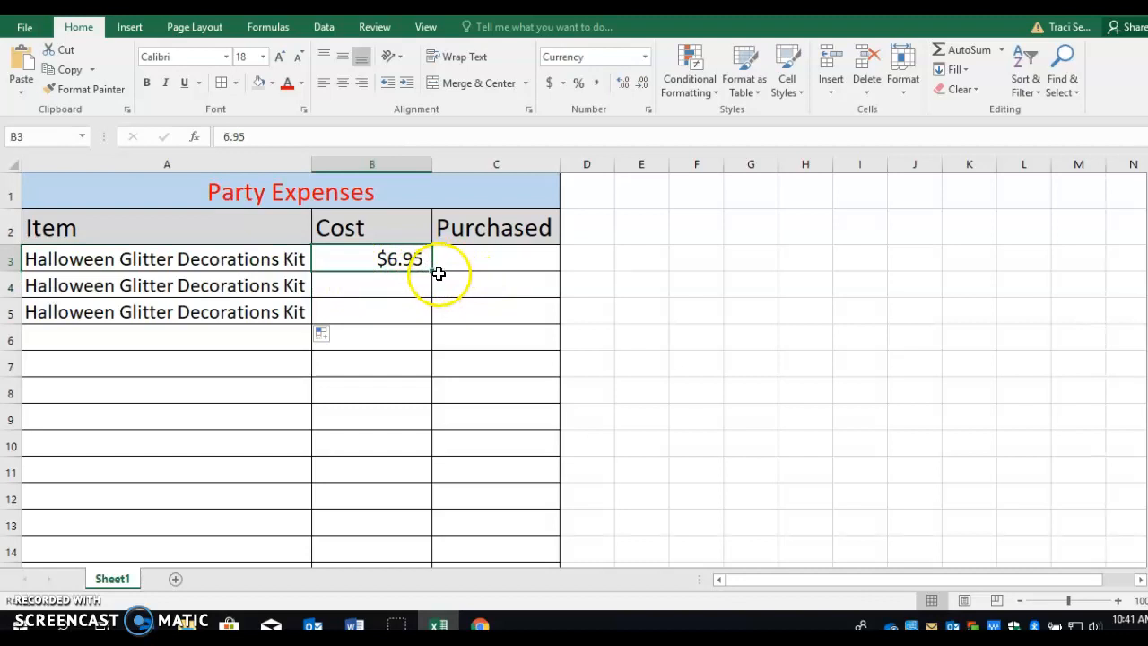
drag(431, 270, 427, 318)
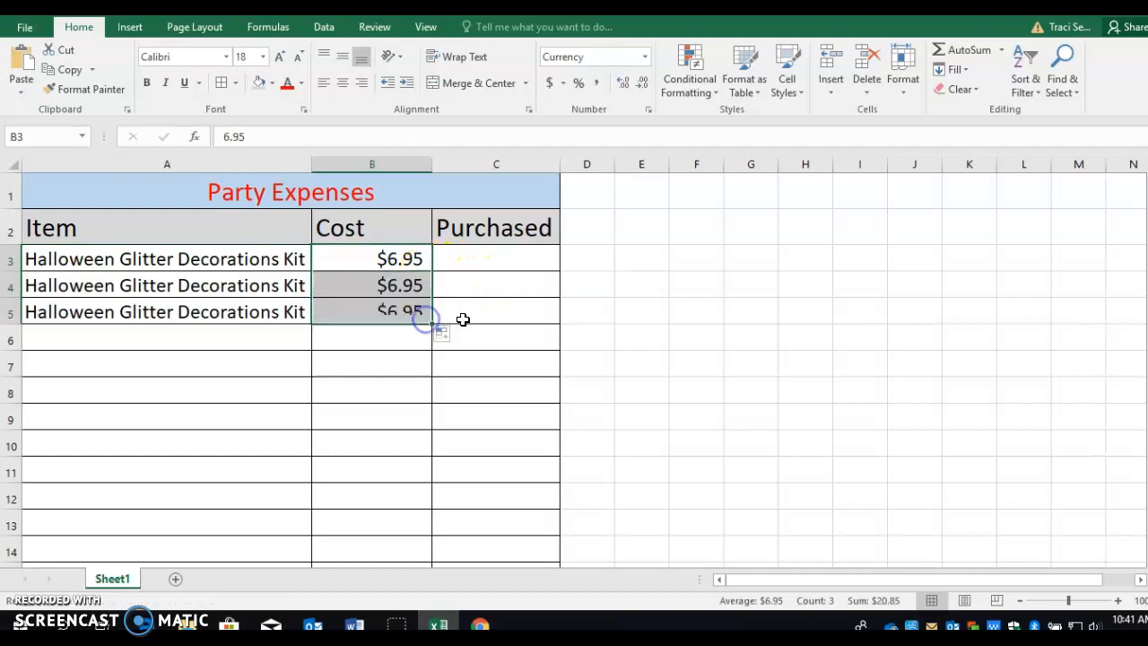
Switch to Google Chrome and clear the text selection on the Halloween Glitter Decorations Kit page.
click(481, 625)
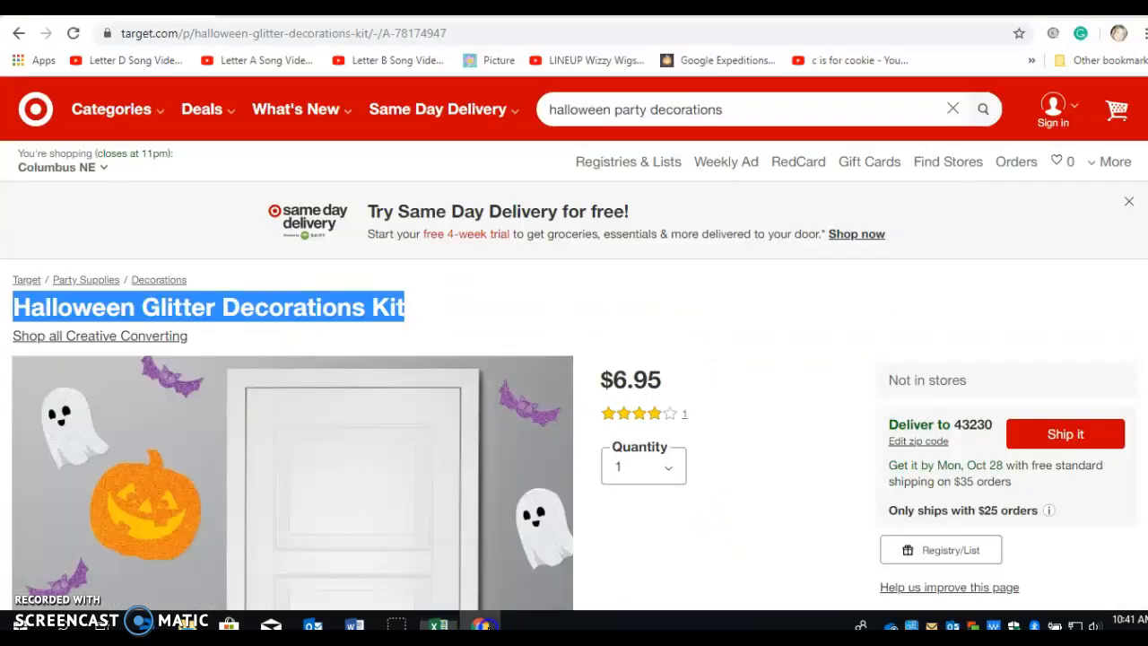
click(457, 286)
click(439, 293)
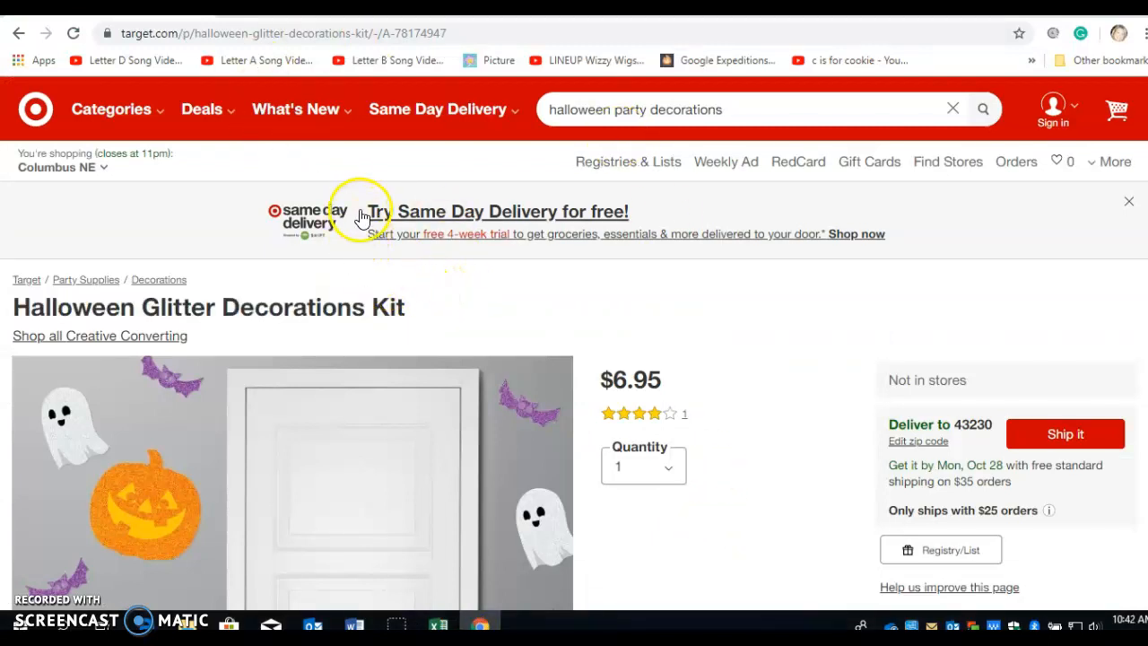
click(262, 36)
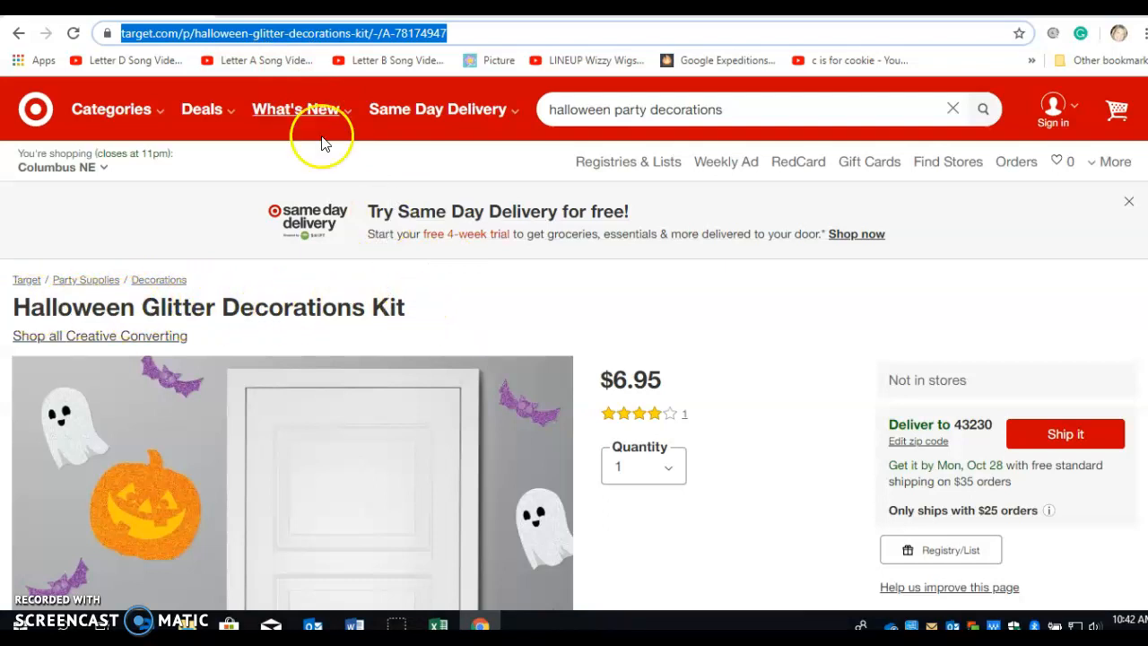
click(731, 377)
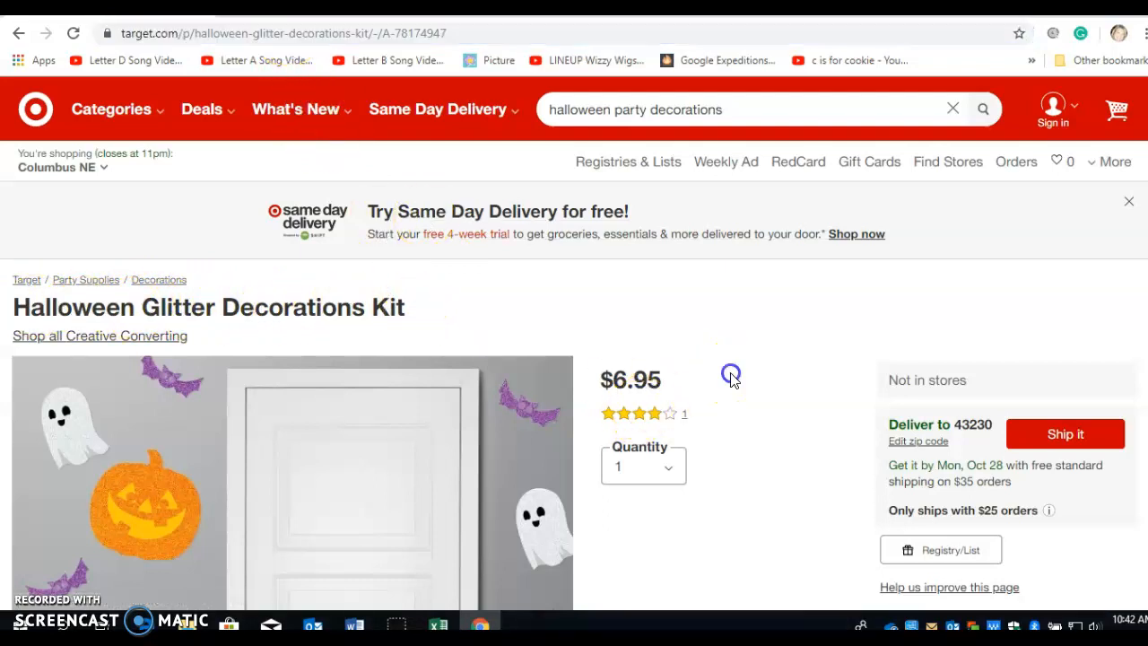
Go back through the search results to the Target home page and return forward to the product page.
click(18, 33)
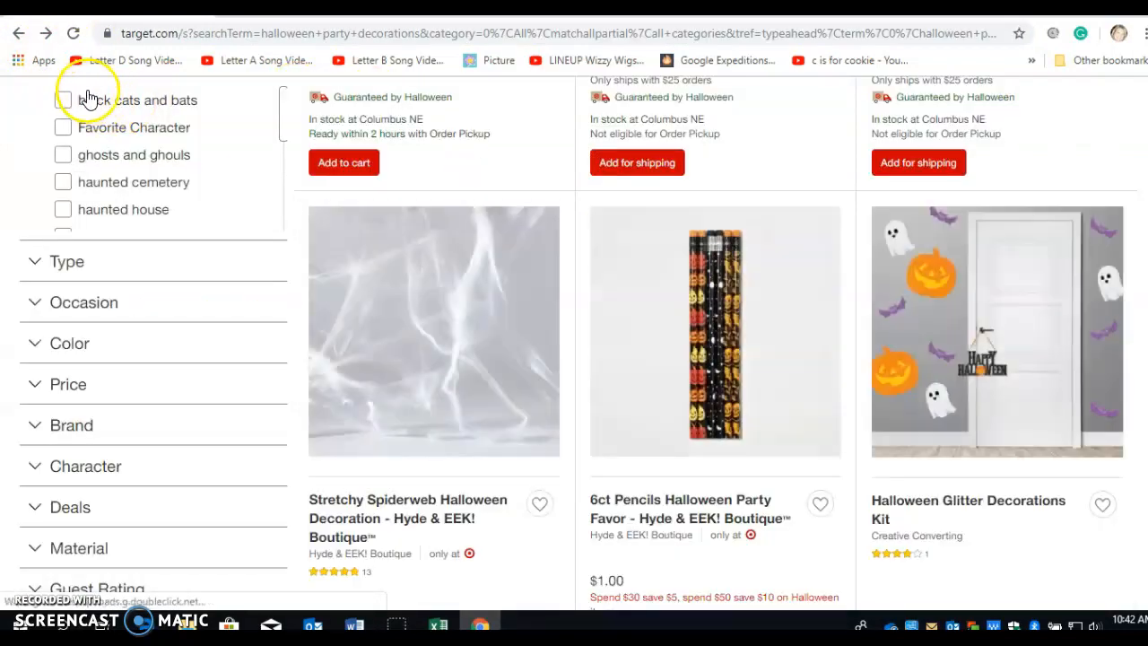
click(16, 35)
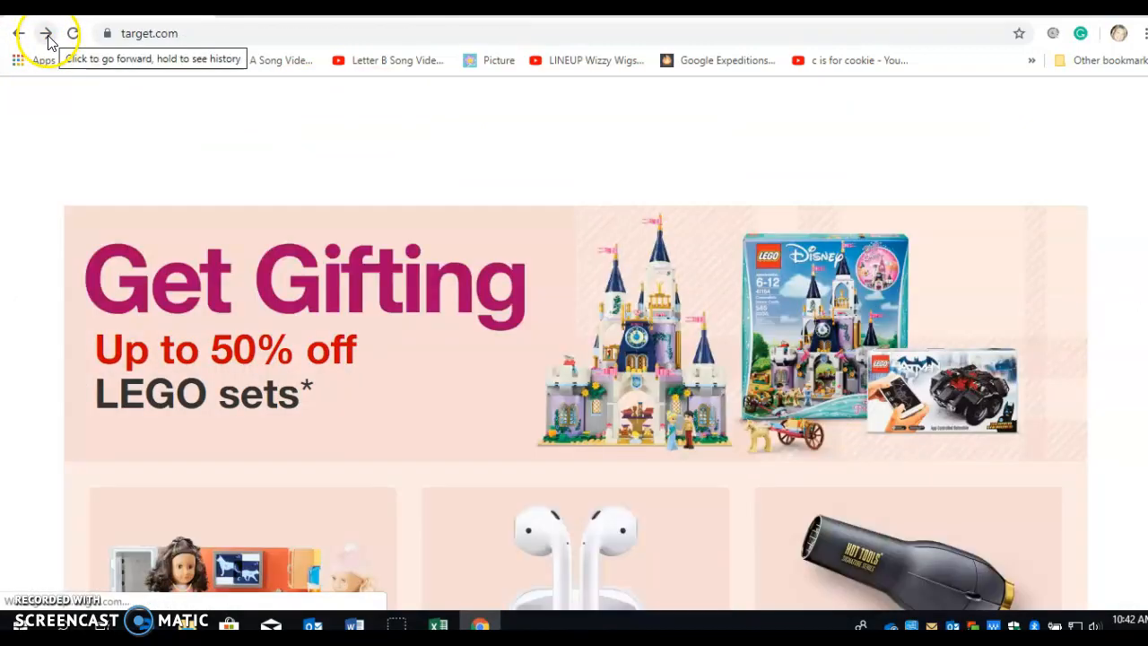
click(47, 39)
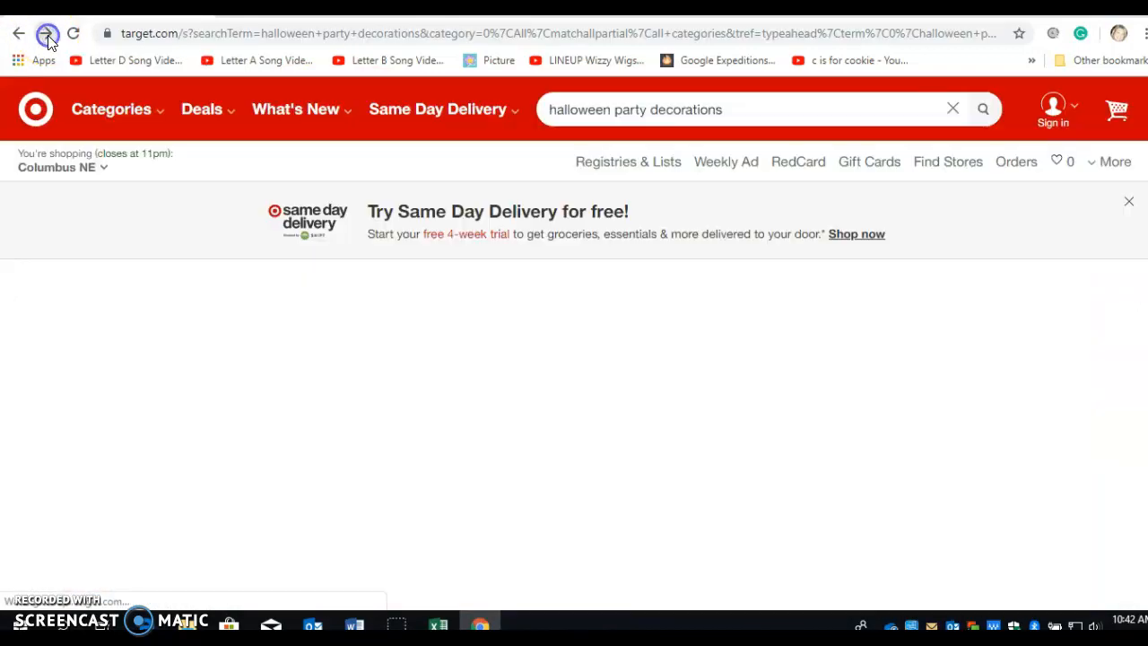
click(48, 41)
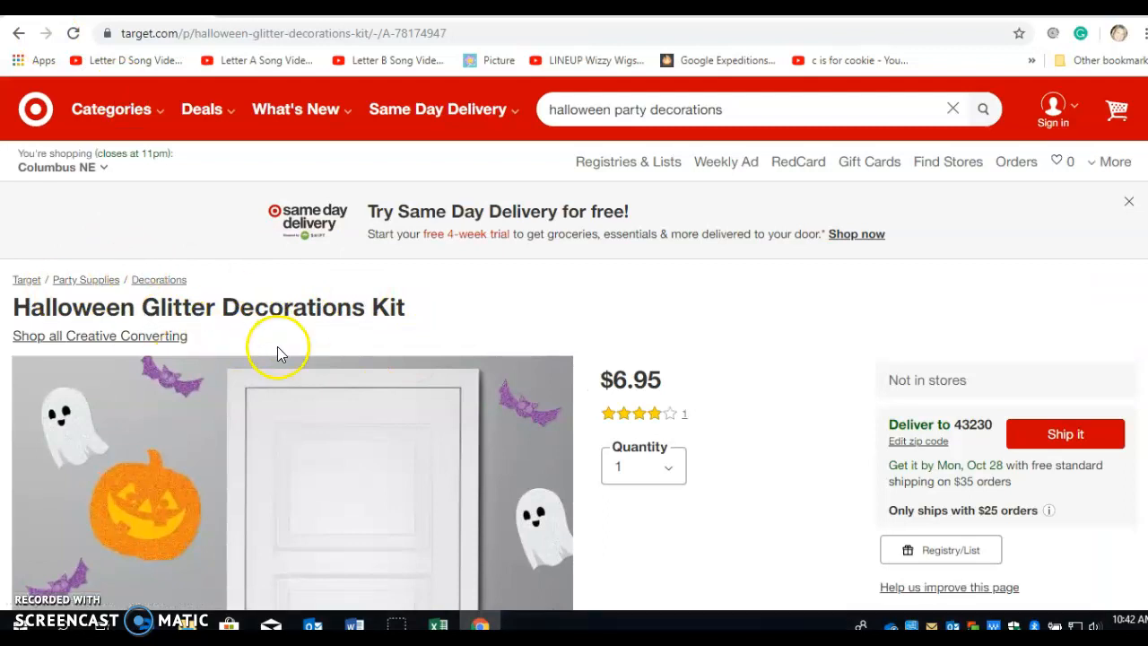
Copy the web address of the Halloween Glitter Decorations Kit product page.
click(323, 38)
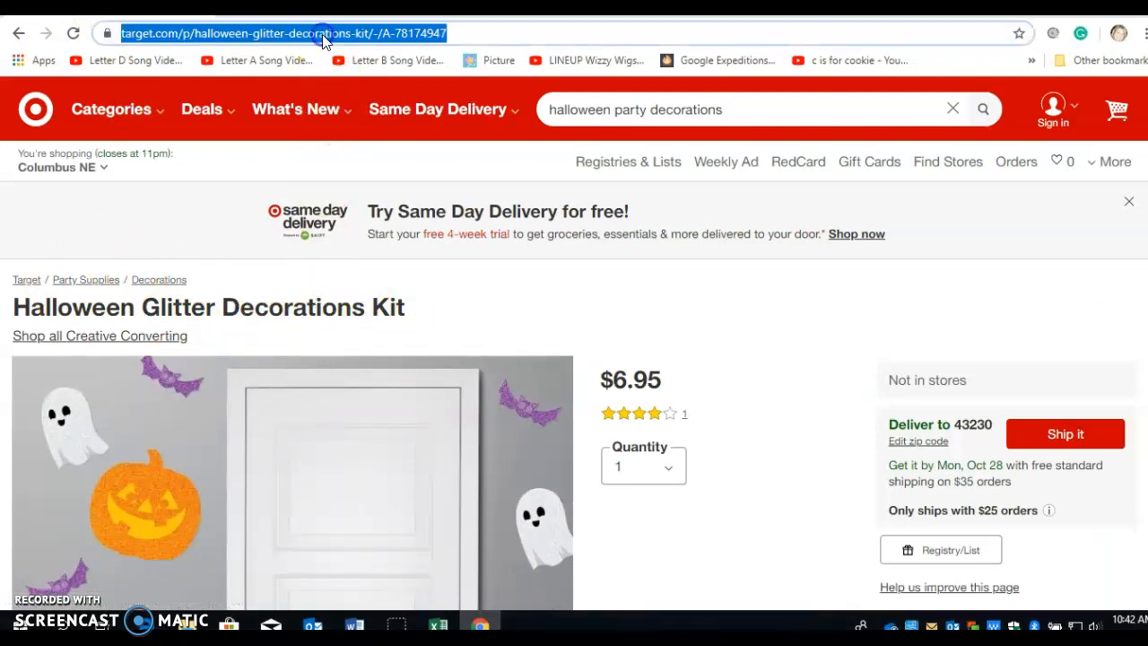
right_click(324, 41)
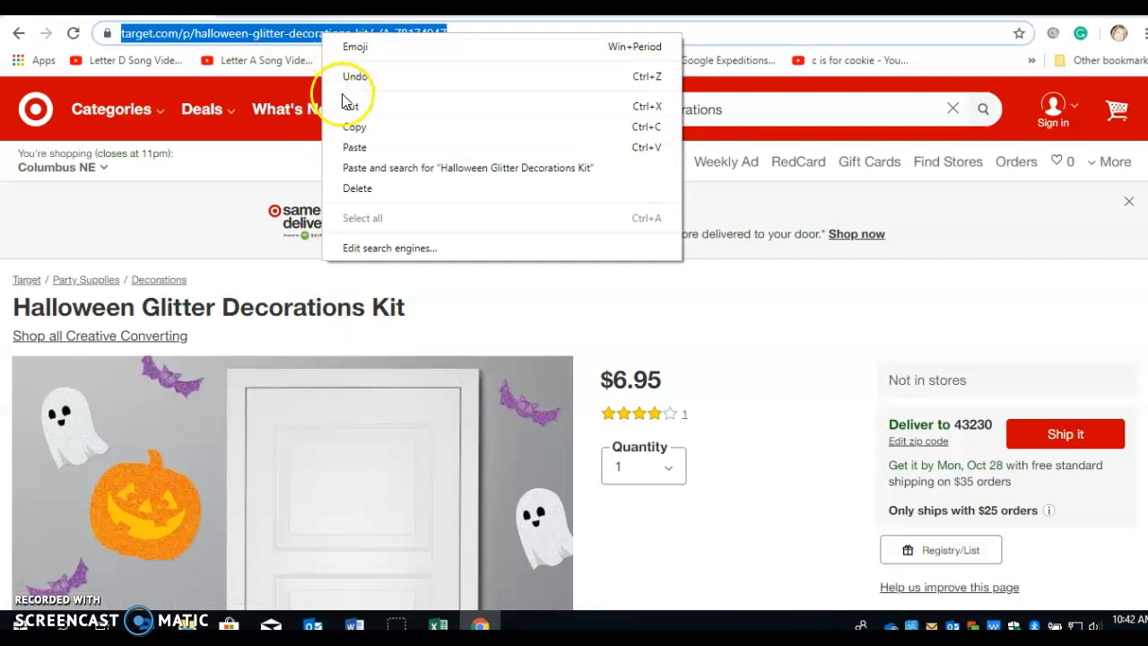
click(350, 127)
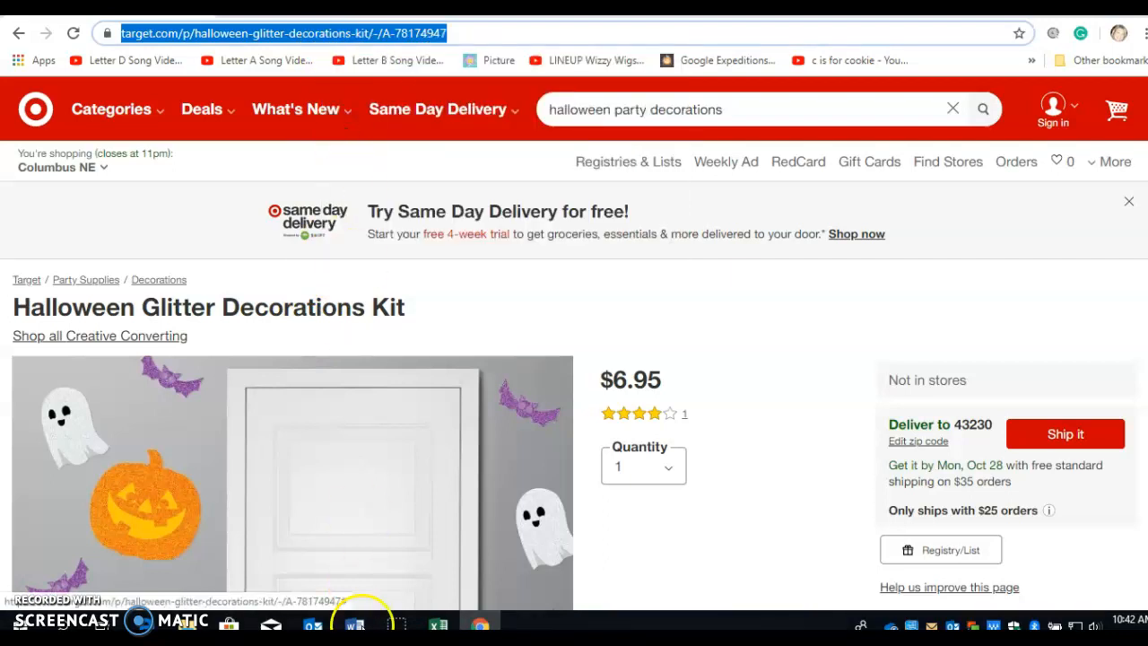
Switch to Excel, select the item name text inside cell A3 and look for the option to hyperlink it.
click(438, 624)
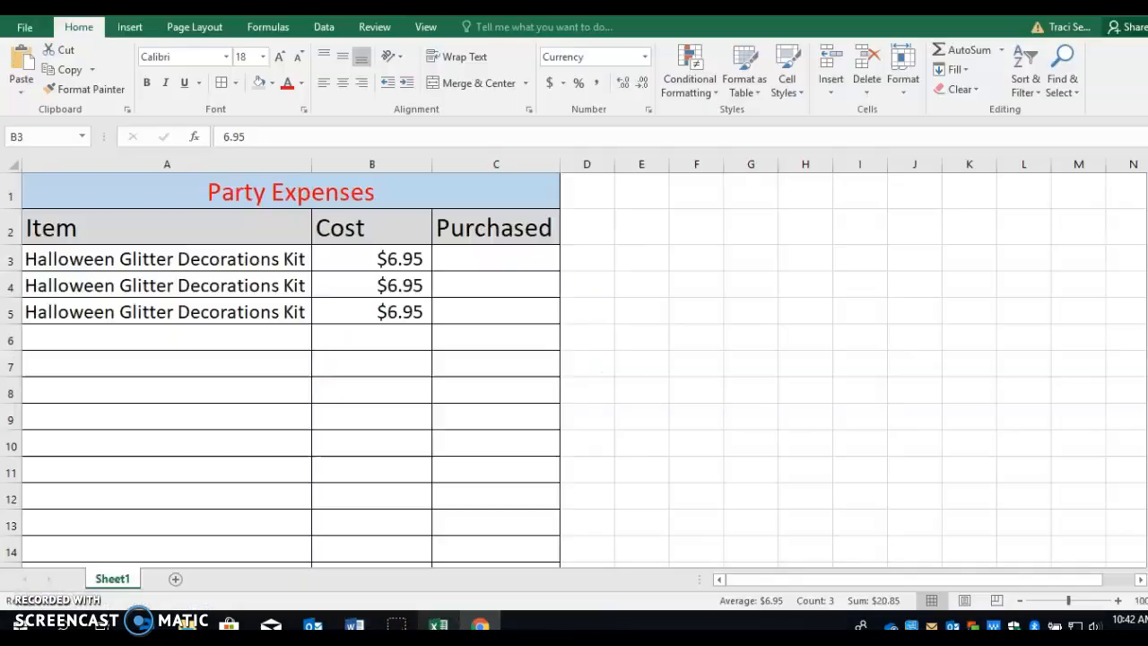
click(250, 303)
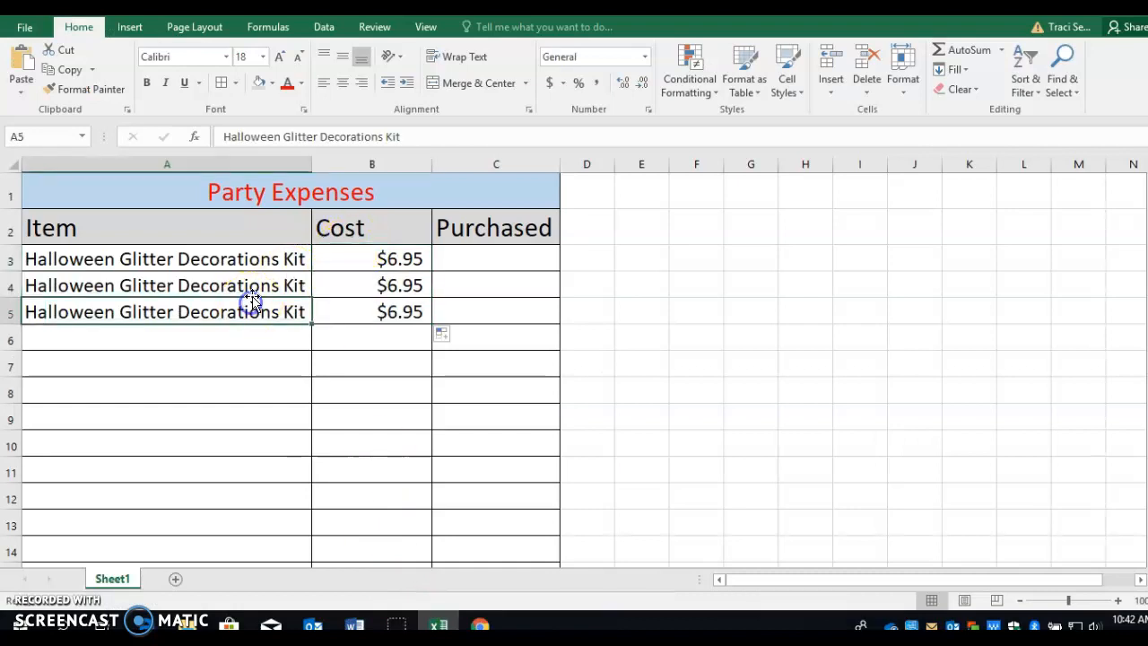
double_click(260, 260)
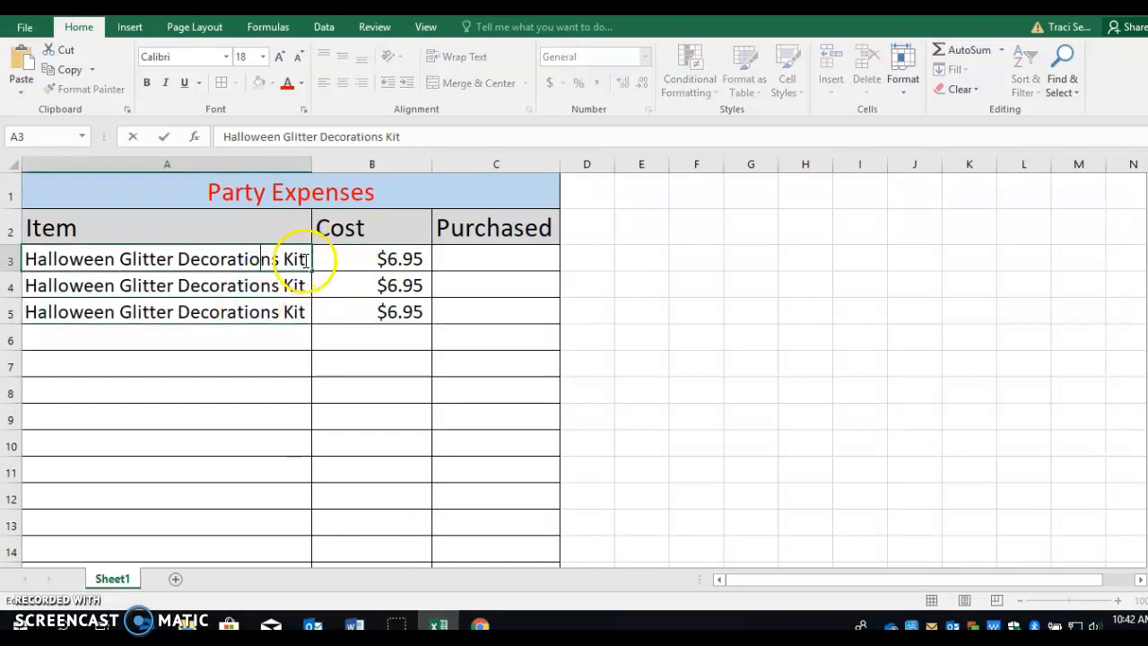
drag(305, 260, 29, 248)
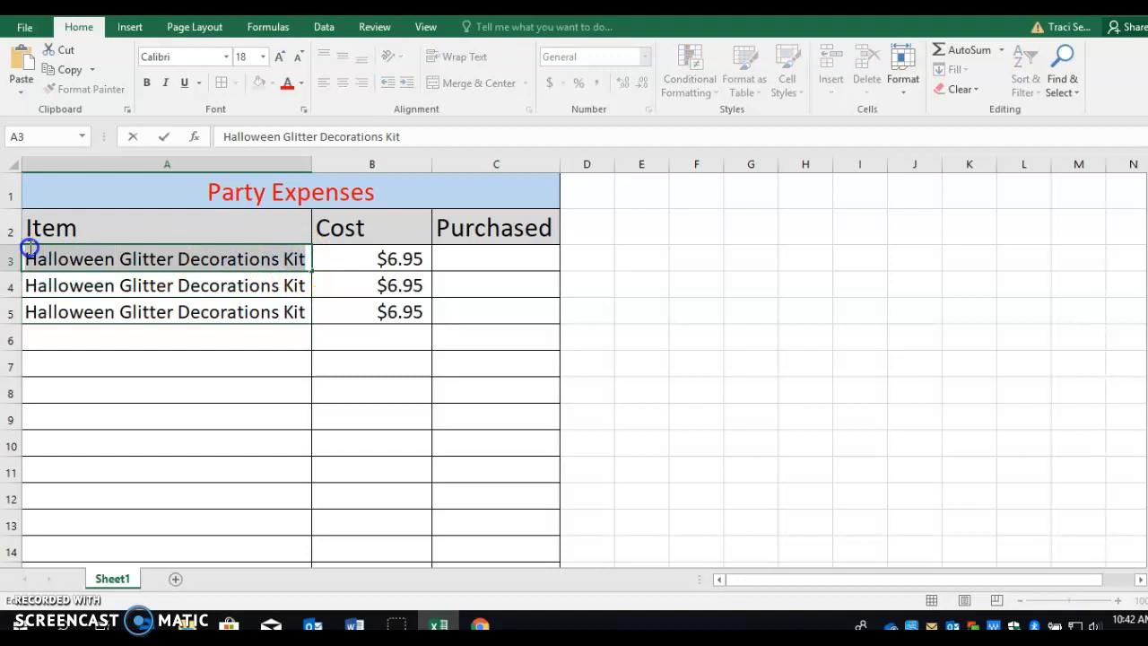
right_click(65, 259)
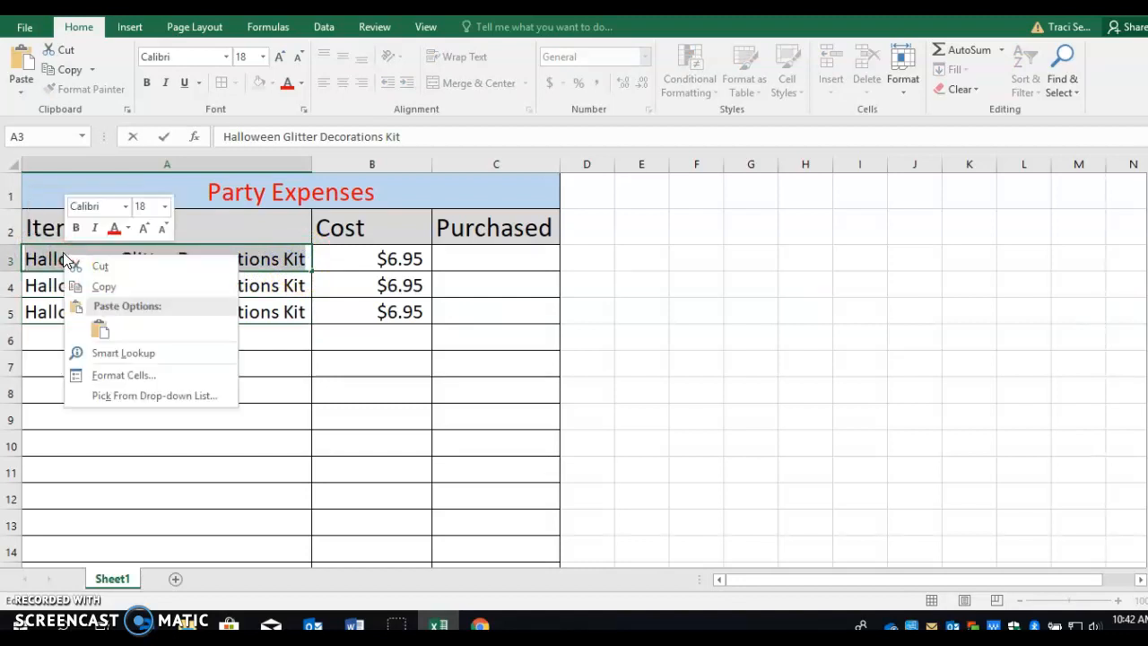
click(276, 262)
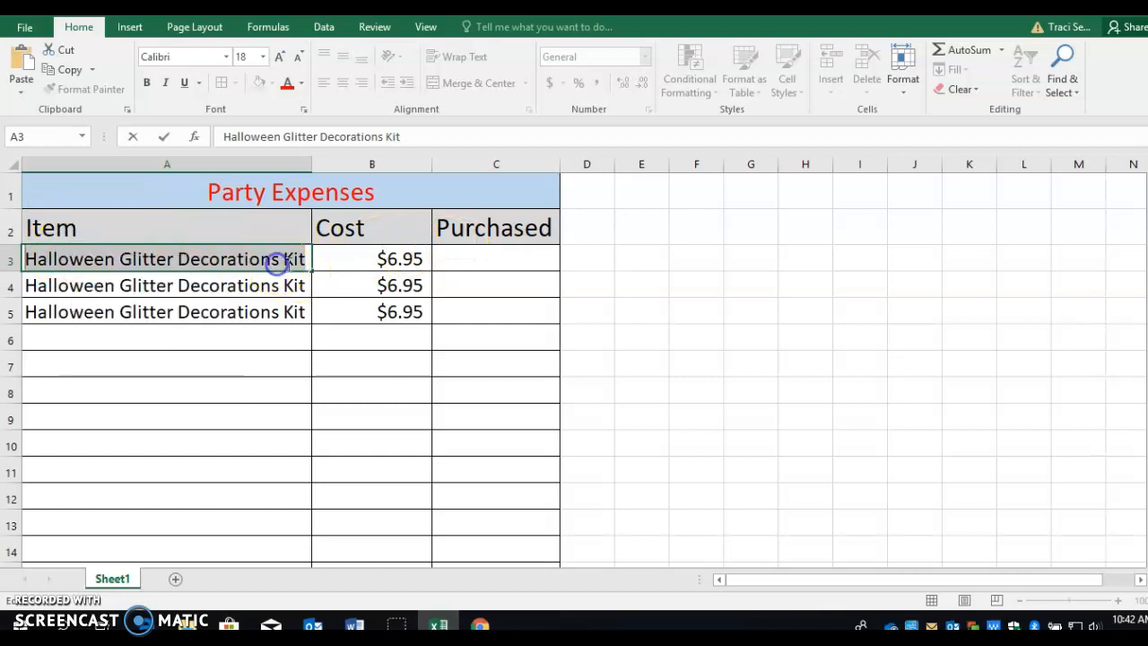
drag(308, 258, 27, 254)
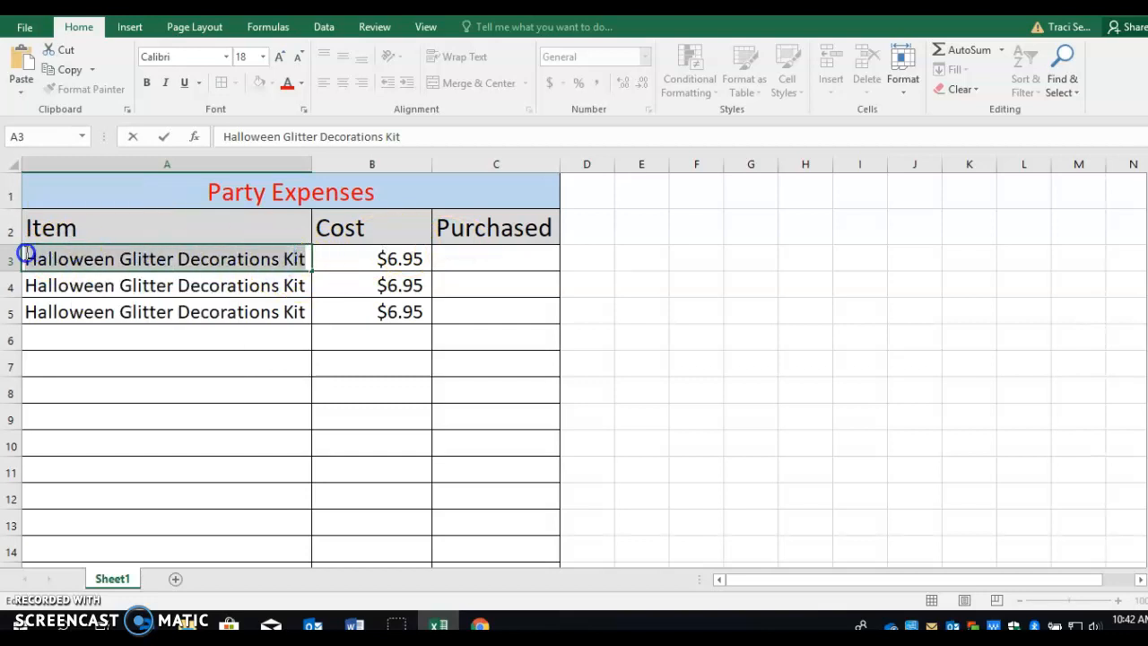
click(130, 27)
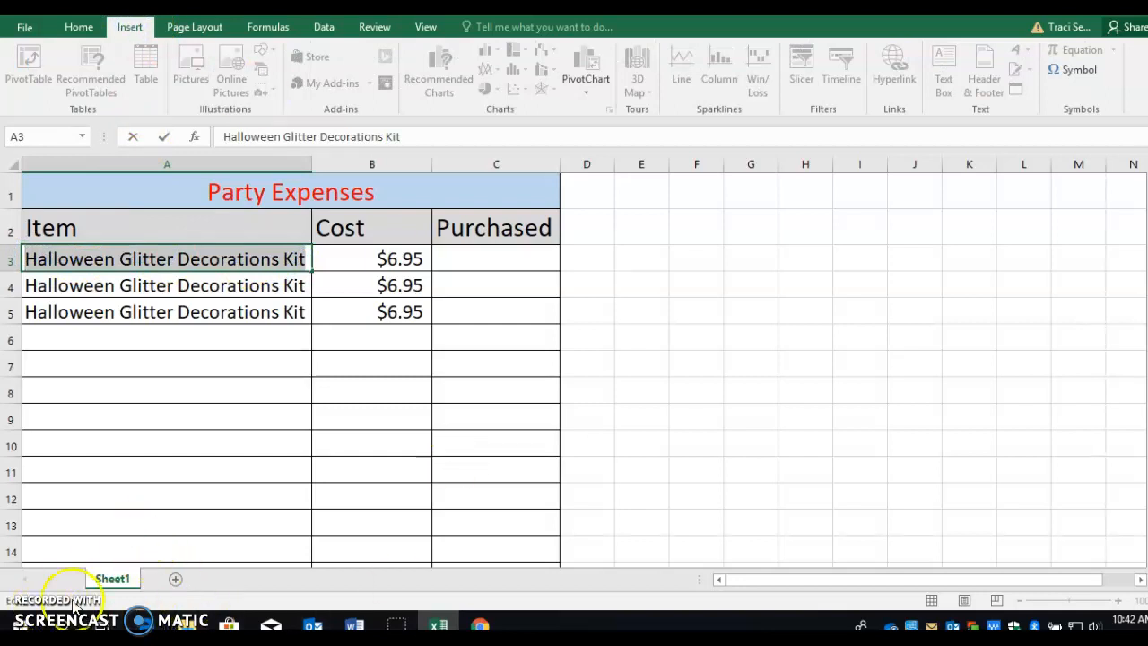
click(401, 620)
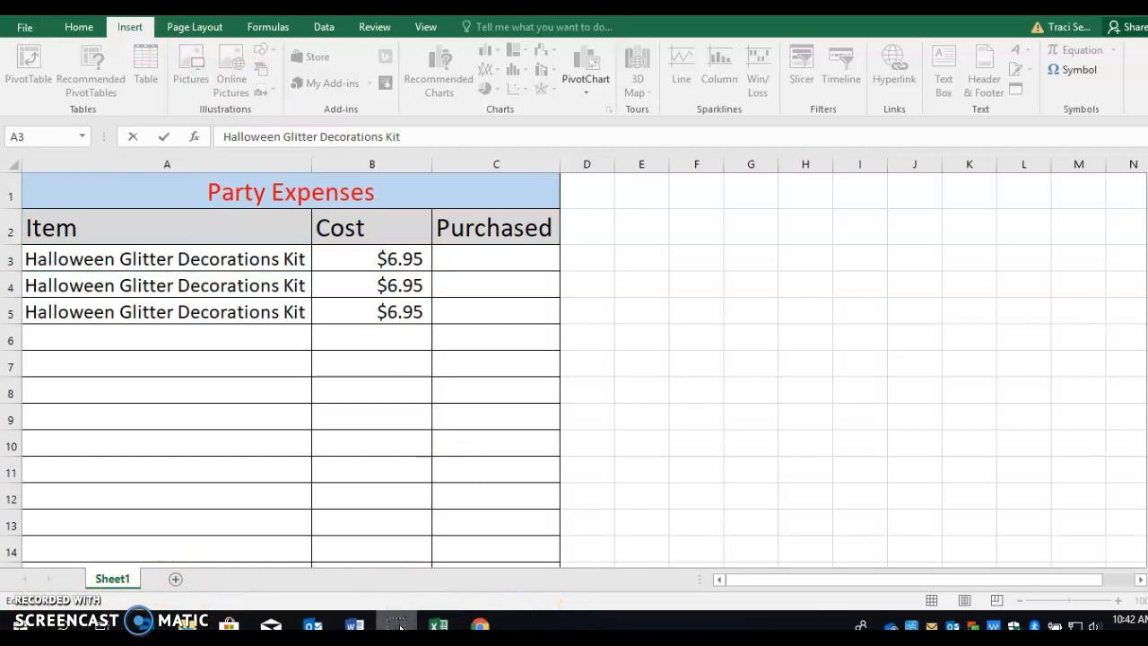